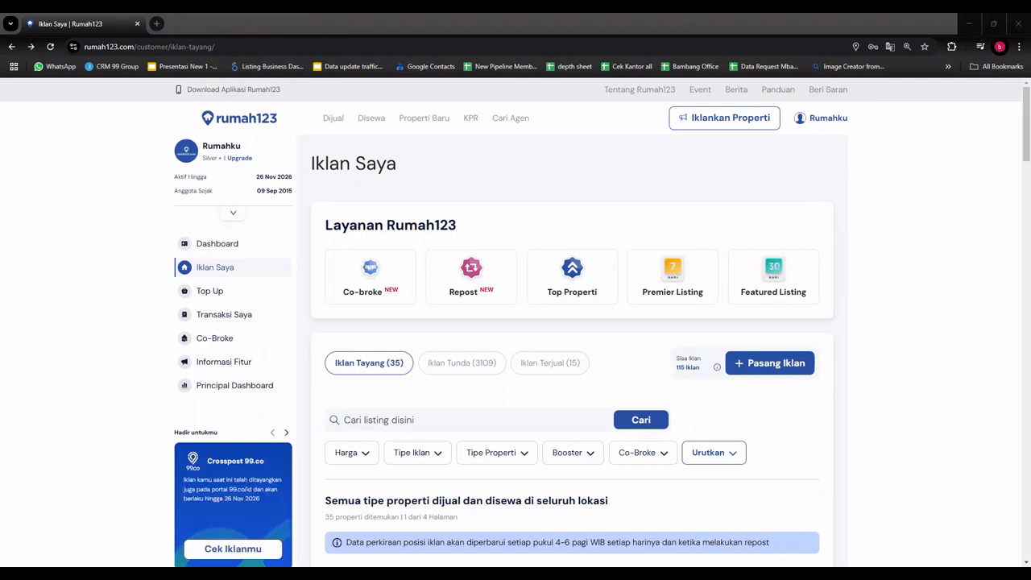
- Start a new property listing and set its category to Rumah, listing type Jual, and Baru from the developer
{"action": "scroll", "coordinate": [657, 431], "scroll_direction": "down", "scroll_amount": 1}
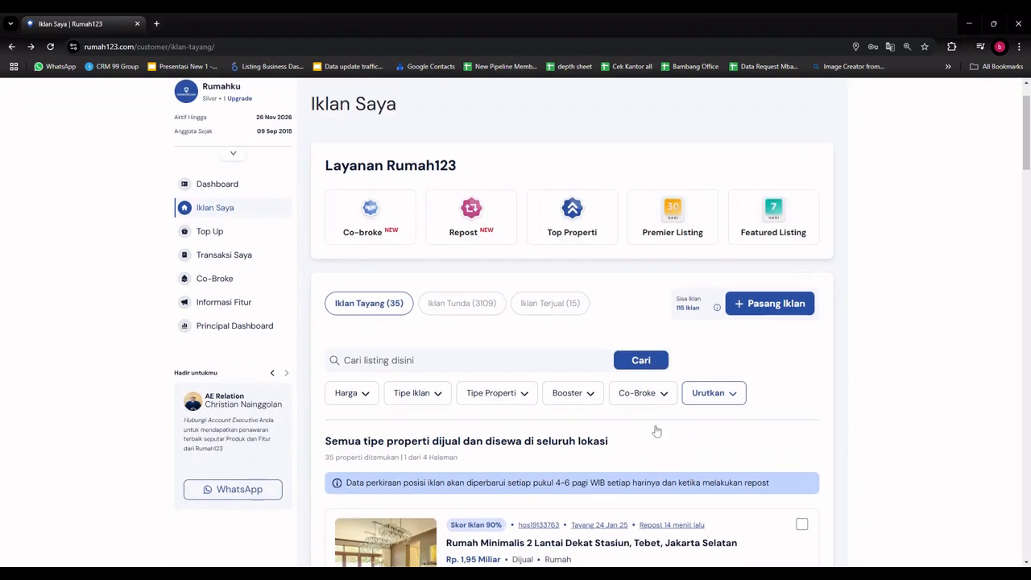
{"action": "scroll", "coordinate": [656, 431], "scroll_direction": "up", "scroll_amount": 1}
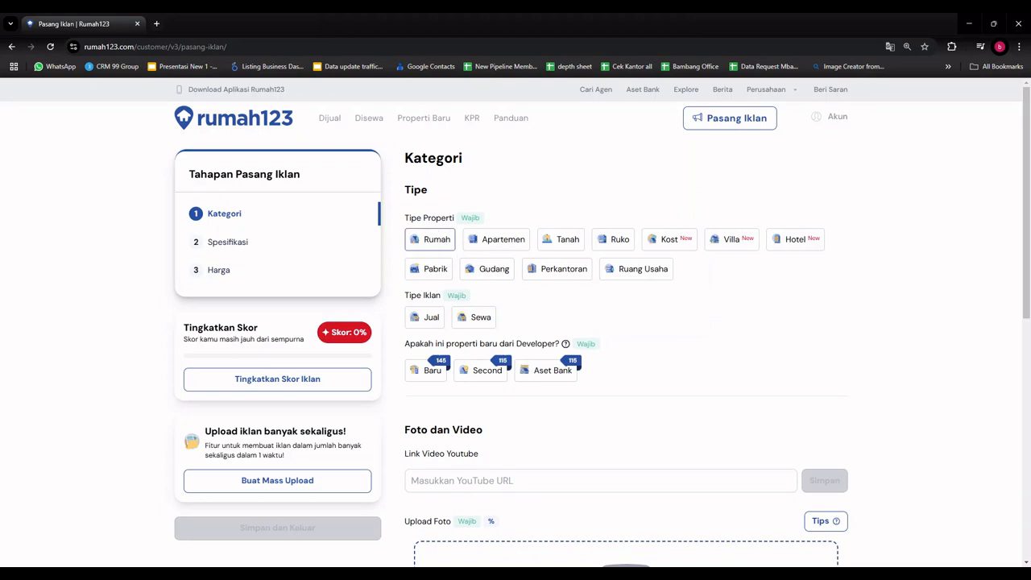
{"action": "left_click", "coordinate": [443, 242]}
{"action": "left_click", "coordinate": [431, 324]}
{"action": "scroll", "coordinate": [456, 398], "scroll_direction": "down", "scroll_amount": 1}
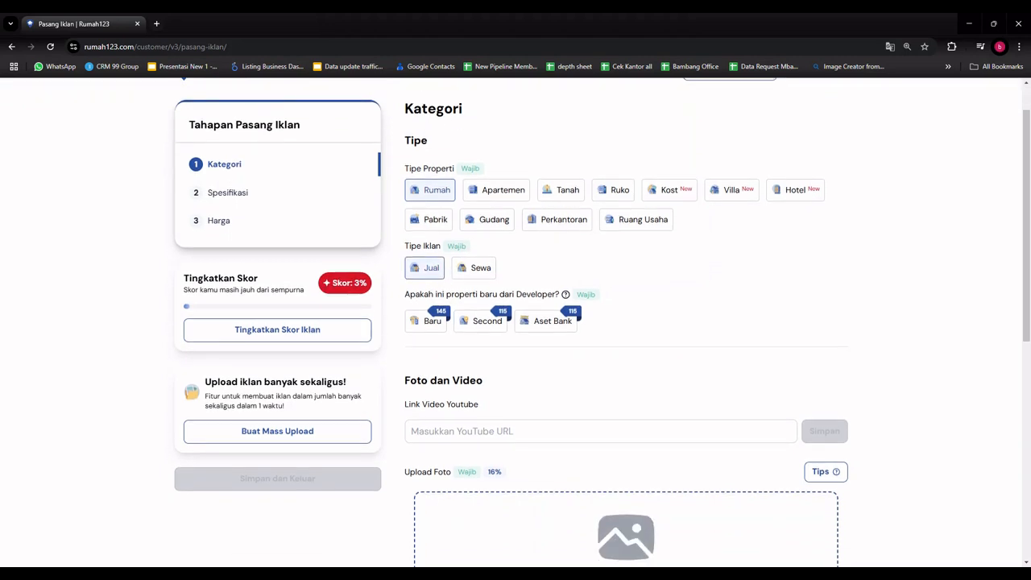
{"action": "left_click", "coordinate": [433, 321]}
- Search the project name for "sinar", choose Lainnya, and continue past the Verified Project notice
{"action": "scroll", "coordinate": [532, 464], "scroll_direction": "down", "scroll_amount": 2}
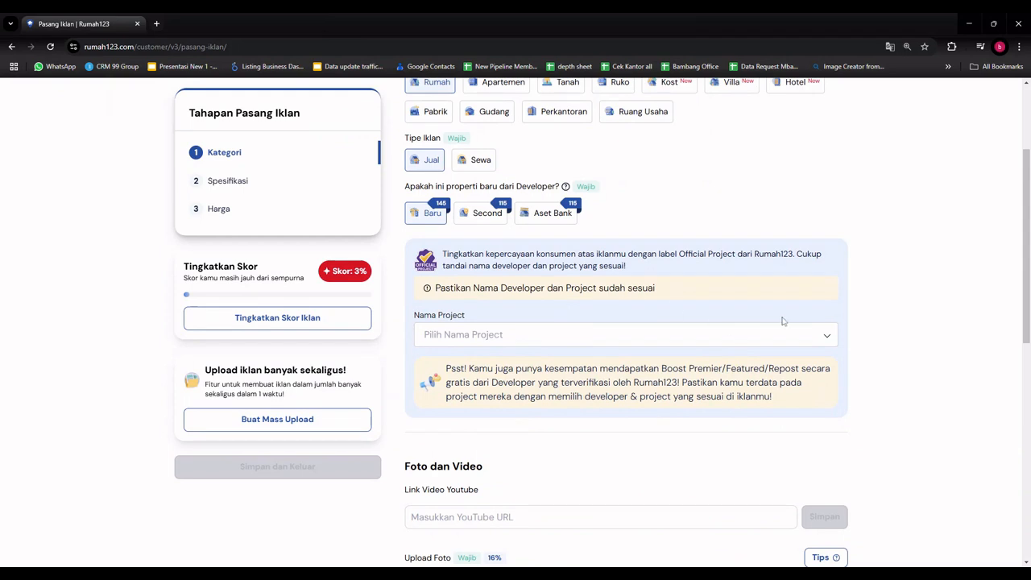
{"action": "left_click", "coordinate": [828, 336]}
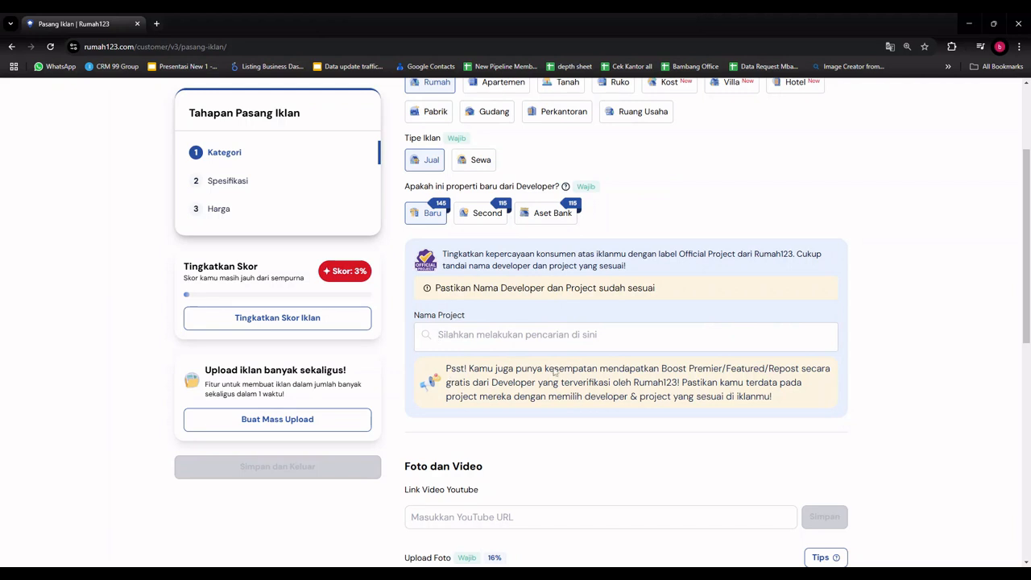
{"action": "left_click", "coordinate": [582, 377]}
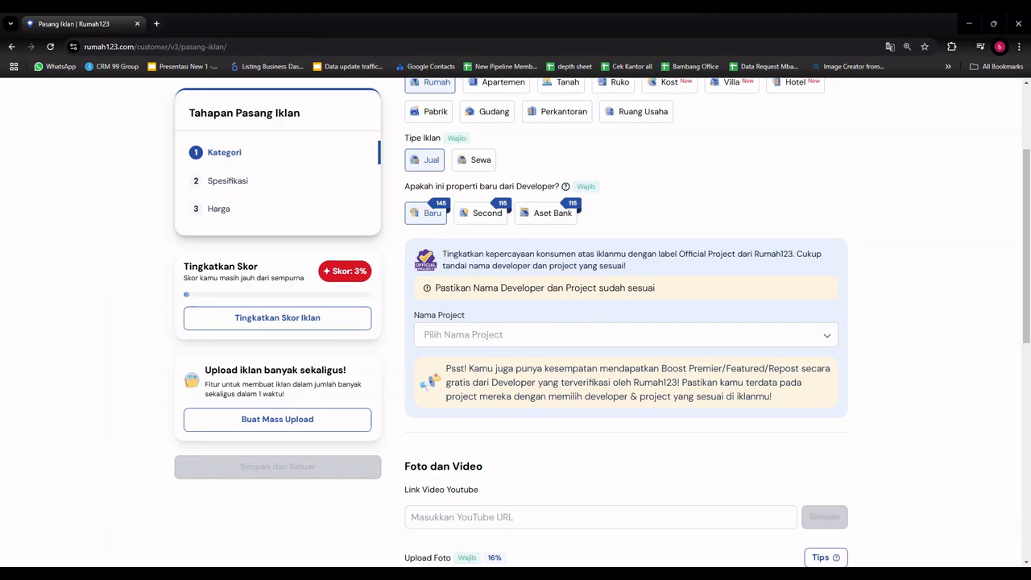
{"action": "left_click", "coordinate": [540, 337]}
{"action": "type", "text": "sinar"}
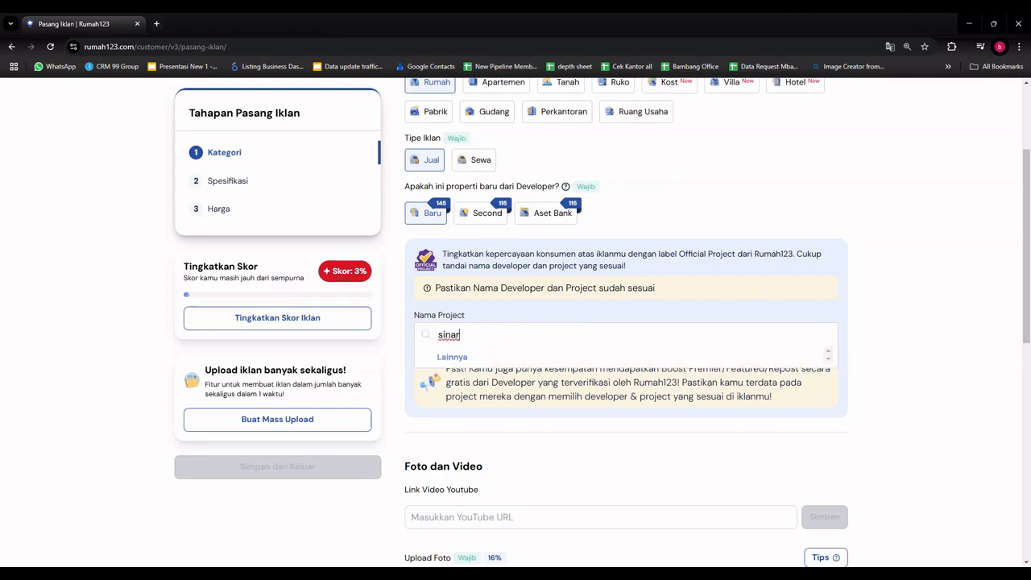
{"action": "left_click", "coordinate": [465, 358]}
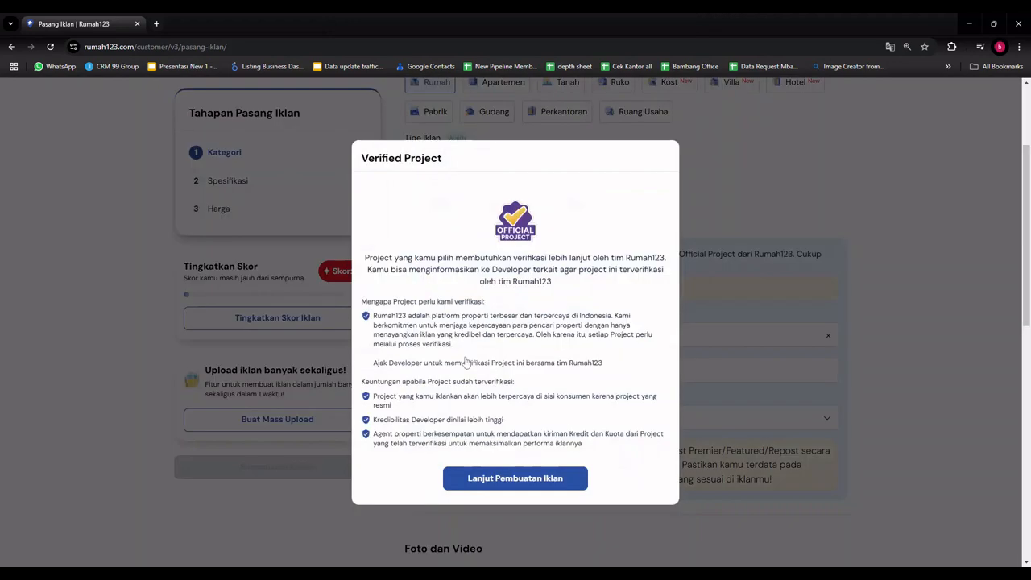
{"action": "left_click", "coordinate": [505, 479]}
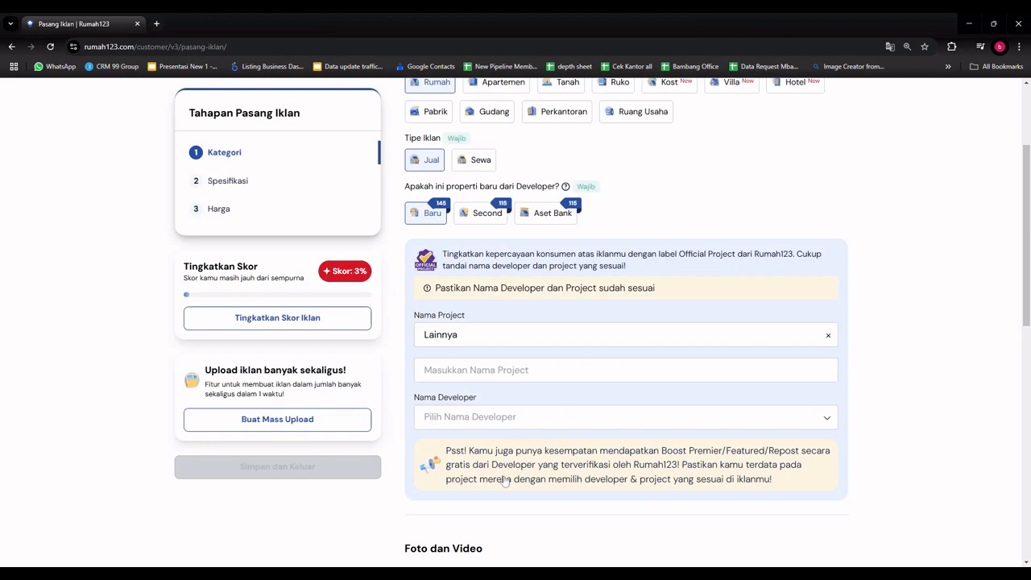
- Enter "Perumahan Bumi Indah Test" as the custom project name
{"action": "left_click", "coordinate": [499, 370]}
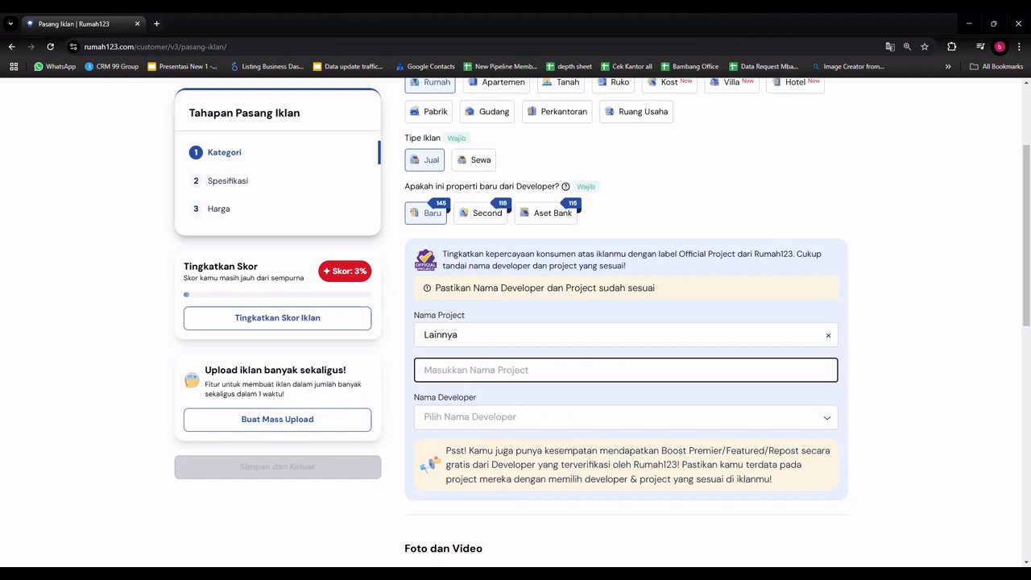
{"action": "type", "text": "Perumahan B"}
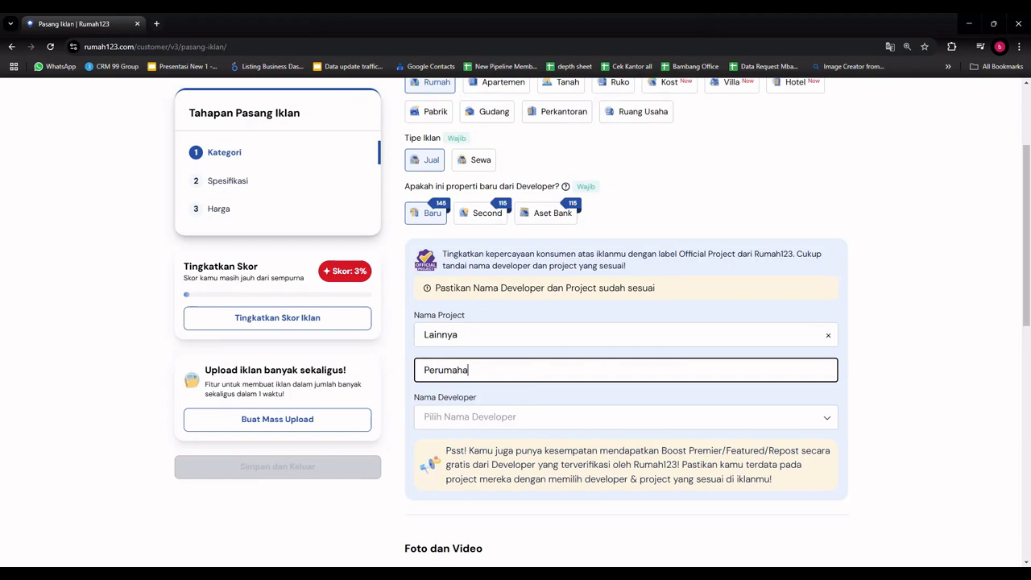
{"action": "key", "text": "BackSpace"}
{"action": "key", "text": "BackSpace"}
{"action": "type", "text": "mi Indah"}
{"action": "key", "text": "BackSpace"}
{"action": "key", "text": "BackSpace"}
{"action": "key", "text": "BackSpace"}
{"action": "type", "text": "umi Indah"}
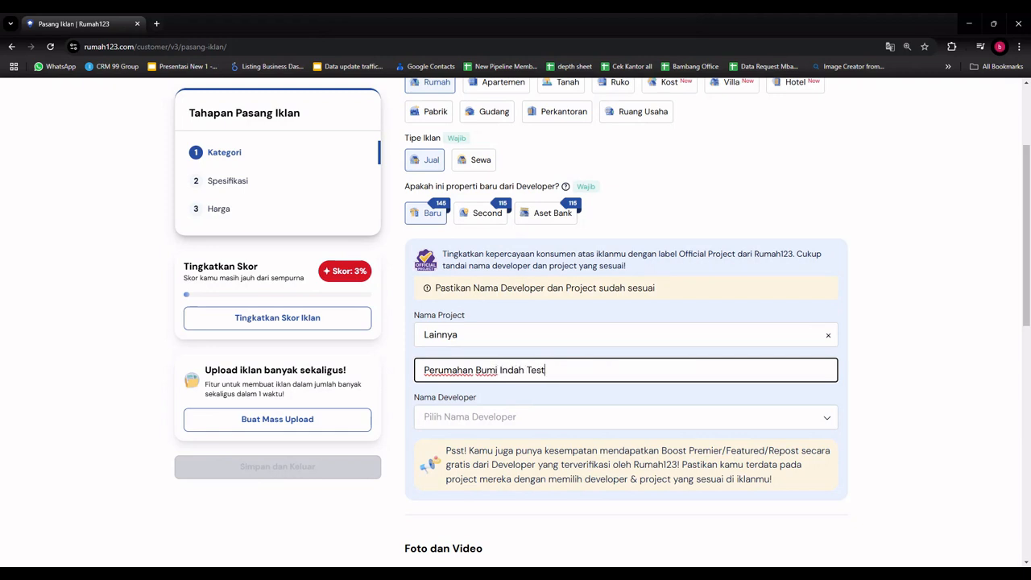
- Search the developer name for "psaa" and choose Lainnya
{"action": "left_click", "coordinate": [510, 424]}
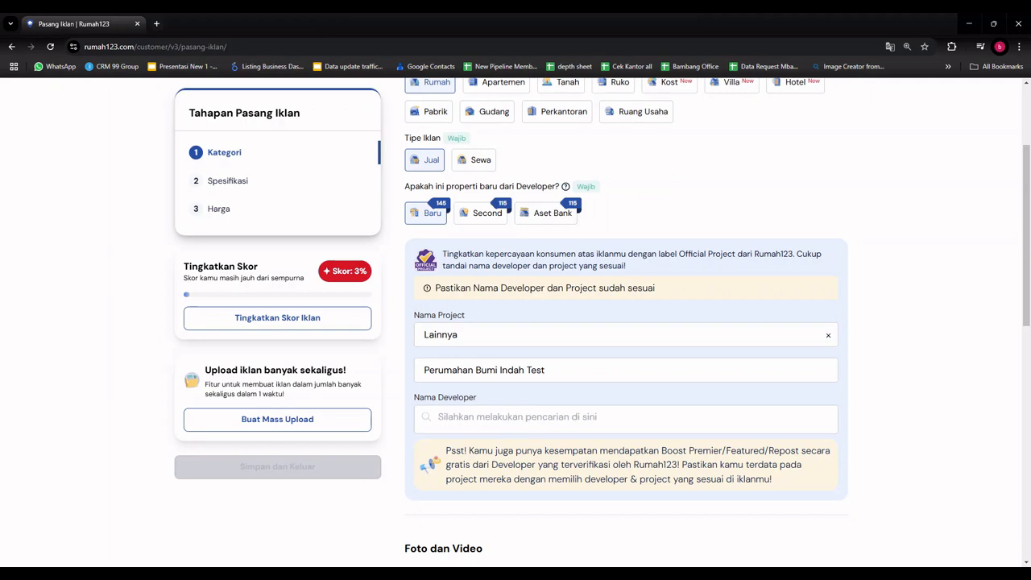
{"action": "type", "text": "Ps"}
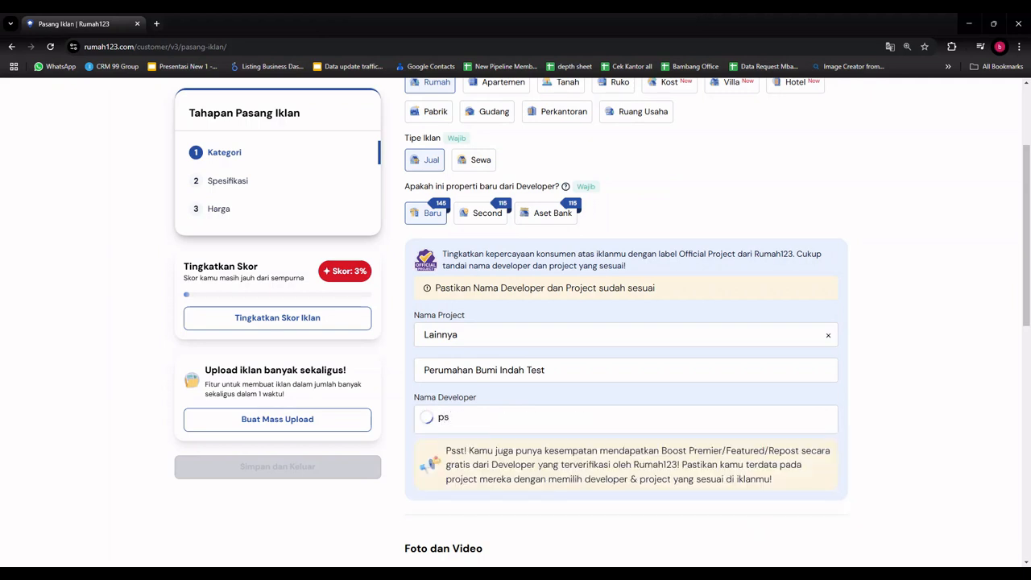
{"action": "type", "text": "a"}
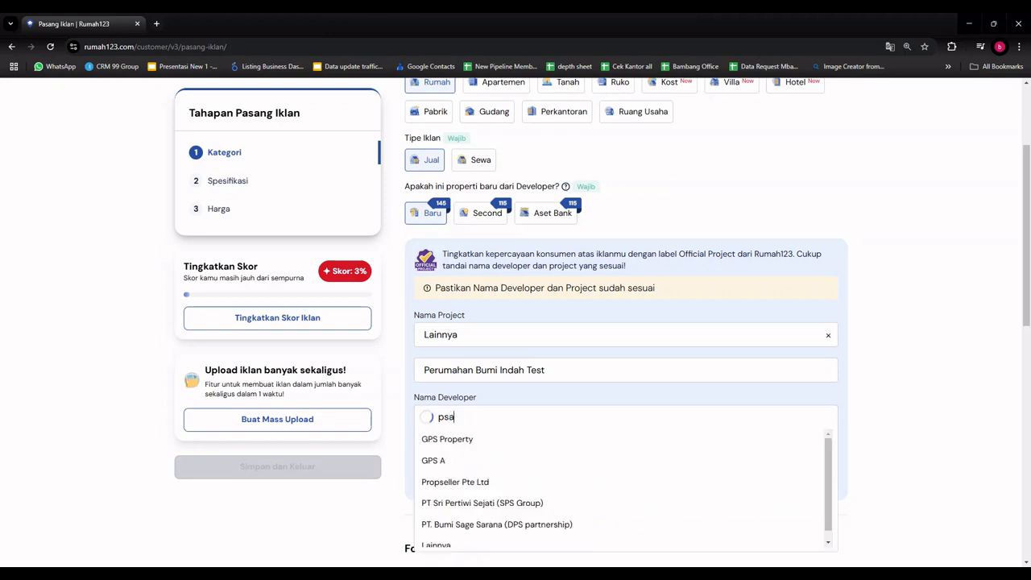
{"action": "type", "text": "a"}
{"action": "scroll", "coordinate": [454, 255], "scroll_direction": "down", "scroll_amount": 2}
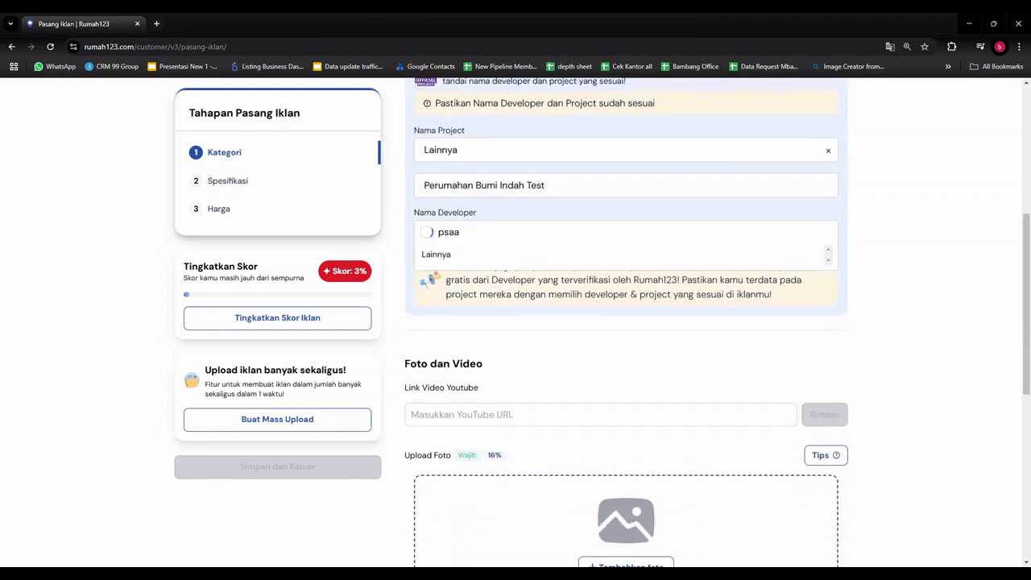
{"action": "left_click", "coordinate": [453, 254]}
- Enter "Bumi Indah Group" as the custom developer name
{"action": "left_click", "coordinate": [483, 260]}
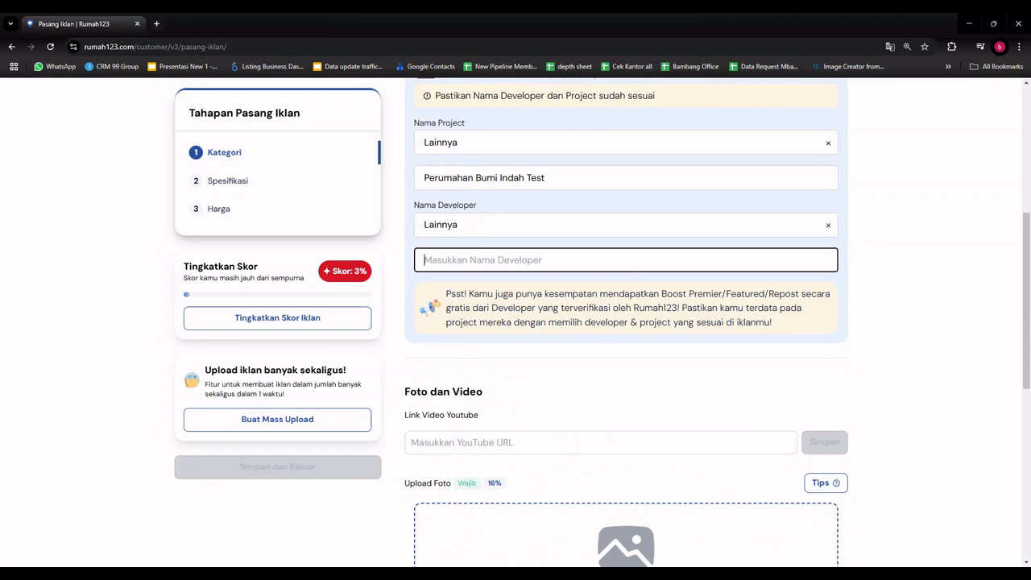
{"action": "type", "text": "Bu"}
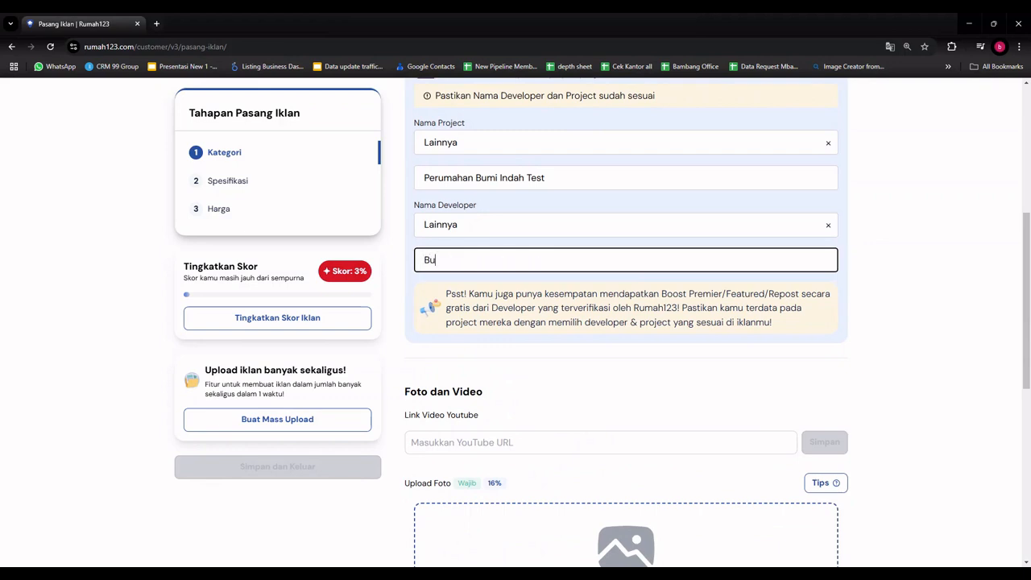
{"action": "type", "text": "mi Indah Group"}
{"action": "left_click", "coordinate": [567, 332]}
- Upload five interior photos of the house to the listing
{"action": "scroll", "coordinate": [568, 333], "scroll_direction": "down", "scroll_amount": 1}
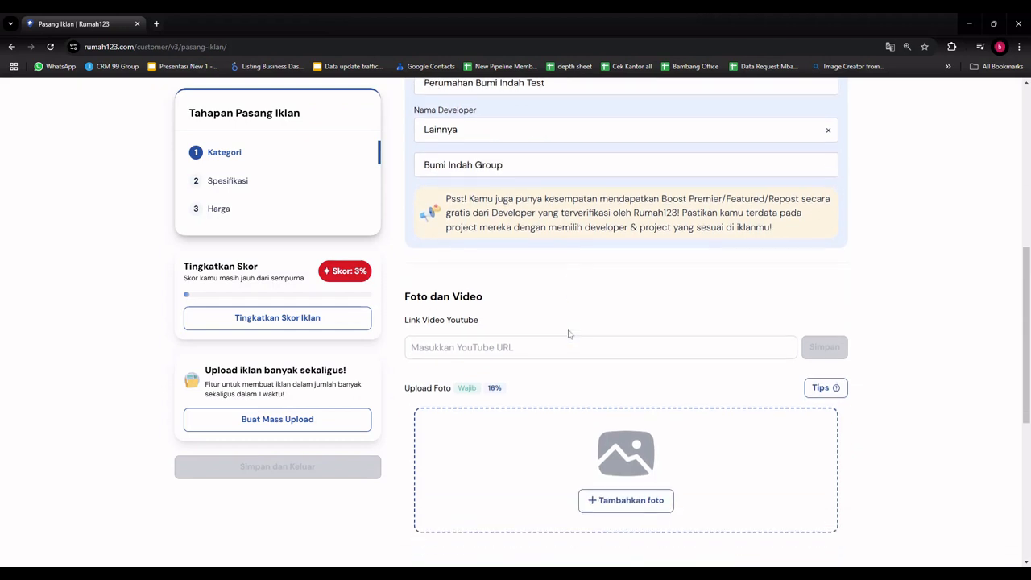
{"action": "left_click", "coordinate": [627, 502]}
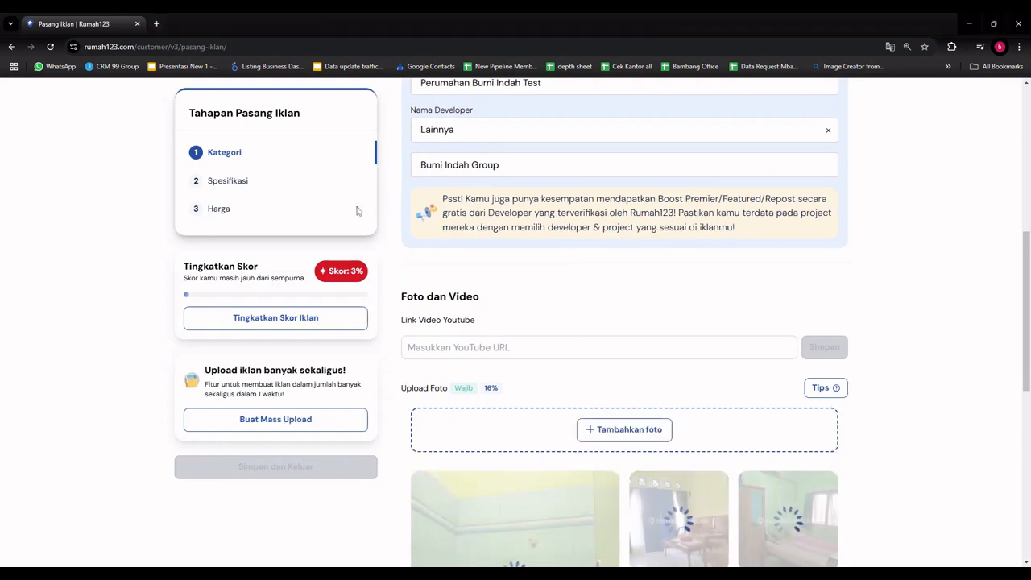
{"action": "scroll", "coordinate": [463, 259], "scroll_direction": "down", "scroll_amount": 1}
{"action": "scroll", "coordinate": [464, 259], "scroll_direction": "down", "scroll_amount": 2}
{"action": "scroll", "coordinate": [466, 260], "scroll_direction": "up", "scroll_amount": 2}
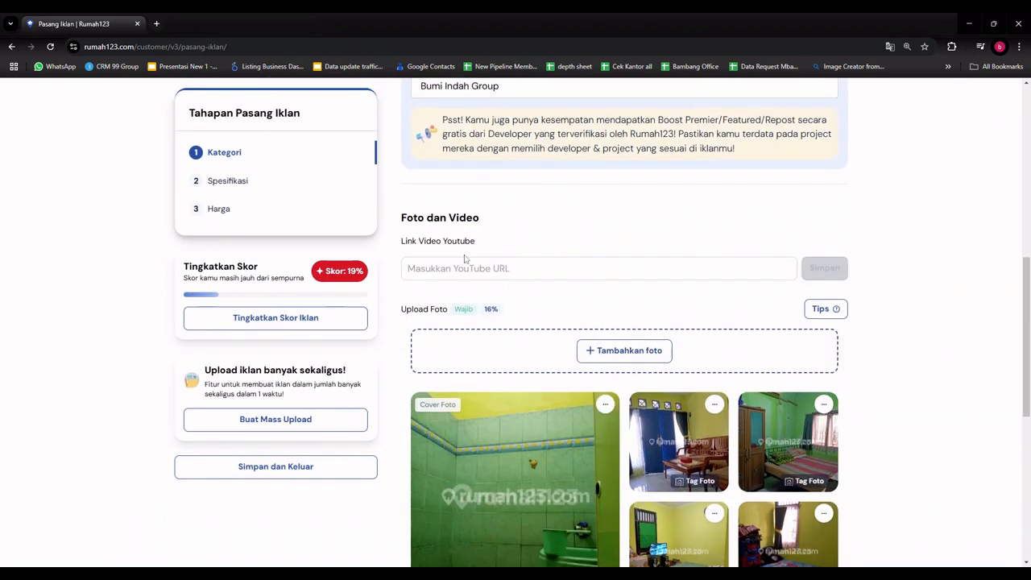
- Reorder the photos, moving the living-room photo to the lower row and making the green bedroom photo the cover
{"action": "scroll", "coordinate": [466, 259], "scroll_direction": "down", "scroll_amount": 3}
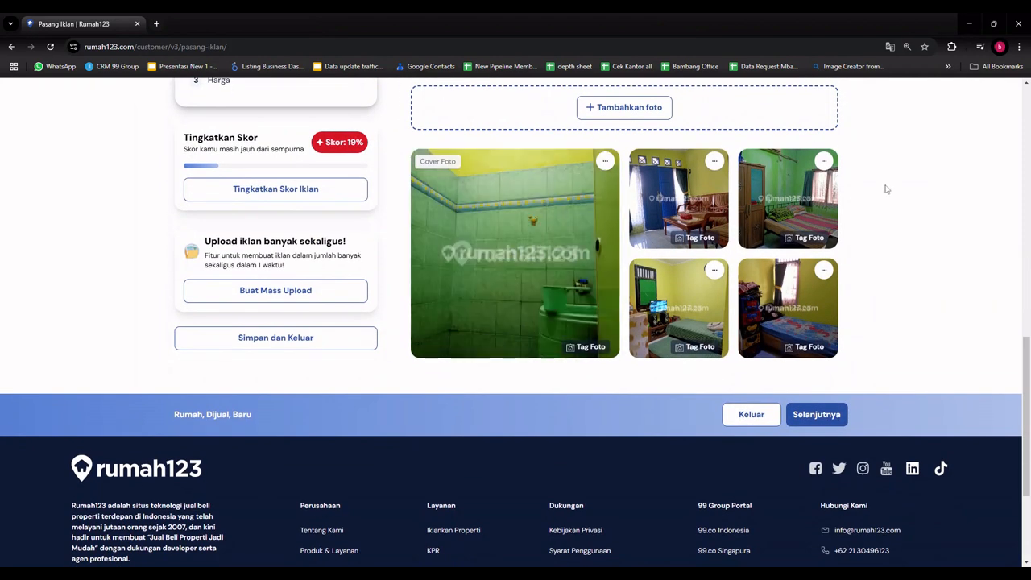
{"action": "left_click_drag", "start_coordinate": [640, 185], "coordinate": [689, 331]}
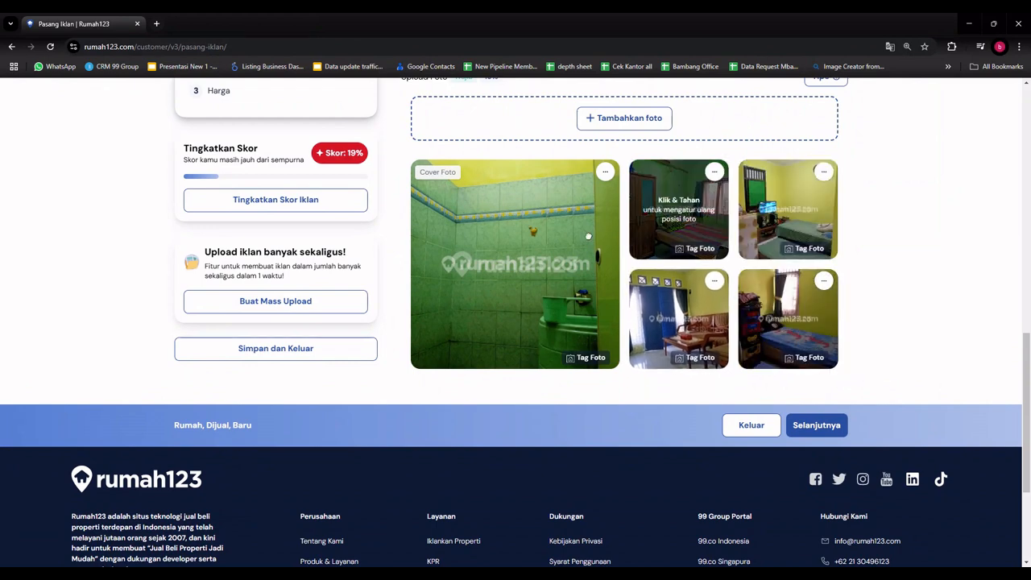
{"action": "left_click_drag", "start_coordinate": [671, 211], "coordinate": [438, 216]}
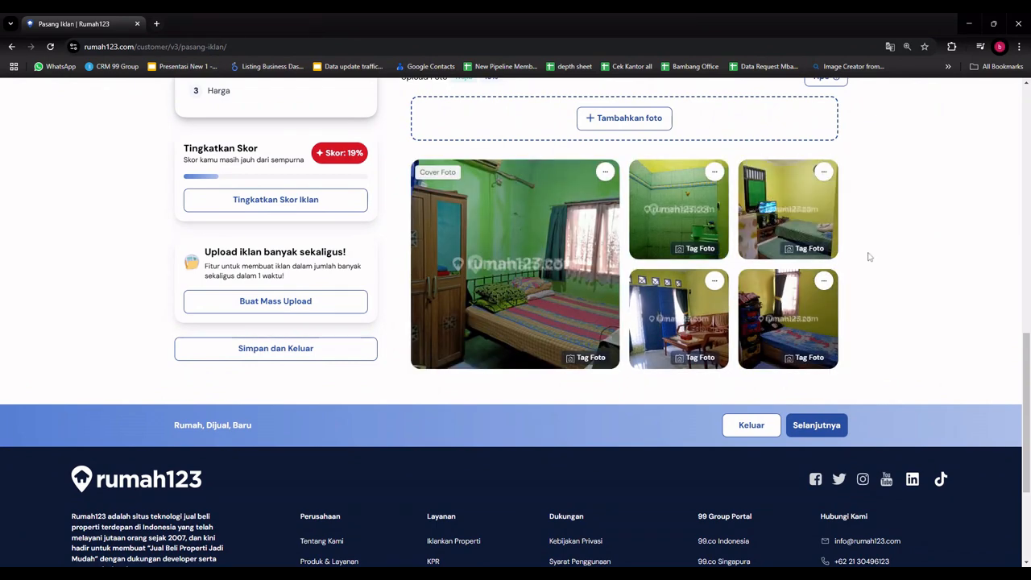
{"action": "scroll", "coordinate": [870, 256], "scroll_direction": "up", "scroll_amount": 2}
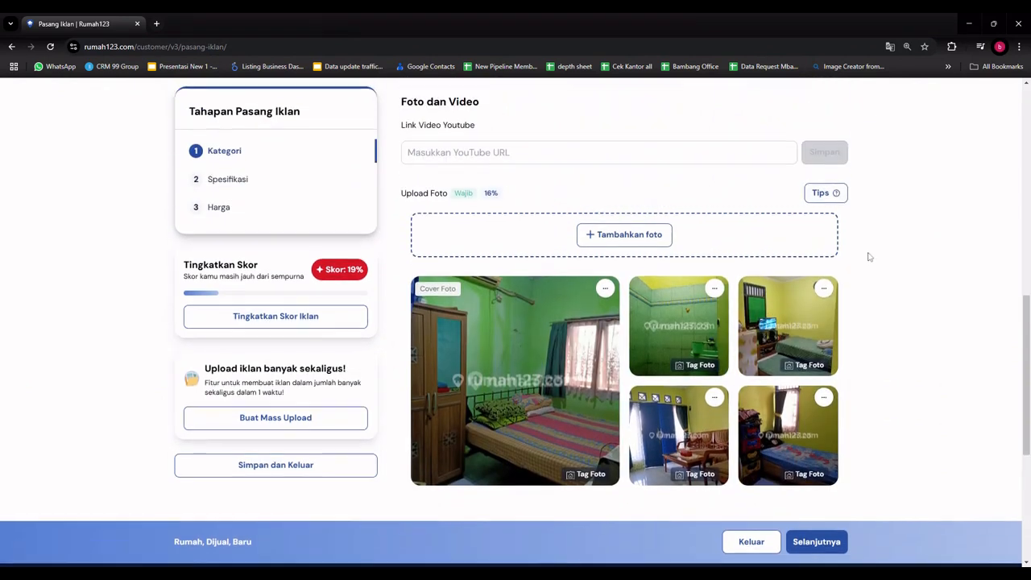
{"action": "left_click", "coordinate": [605, 287]}
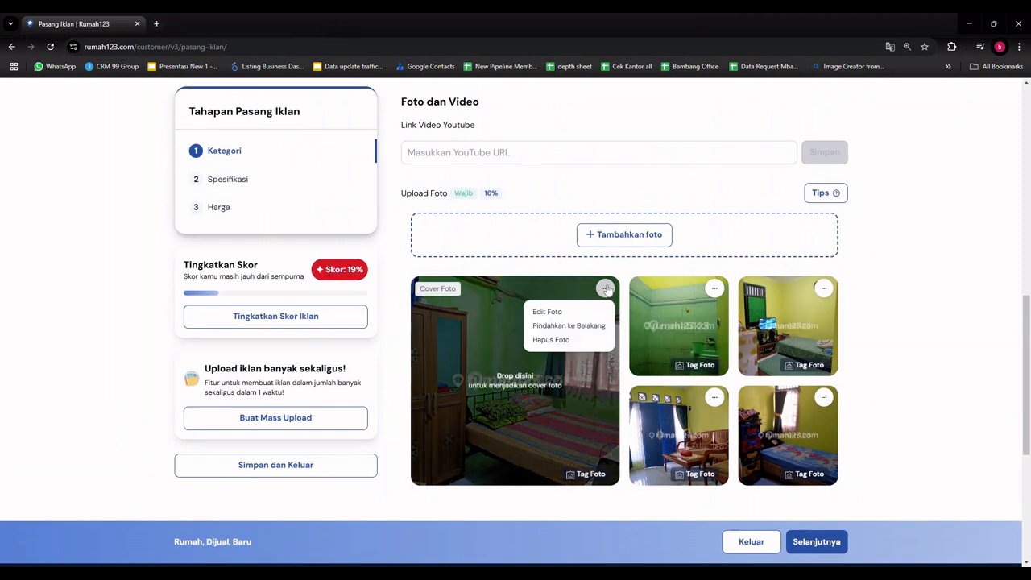
{"action": "left_click", "coordinate": [548, 311]}
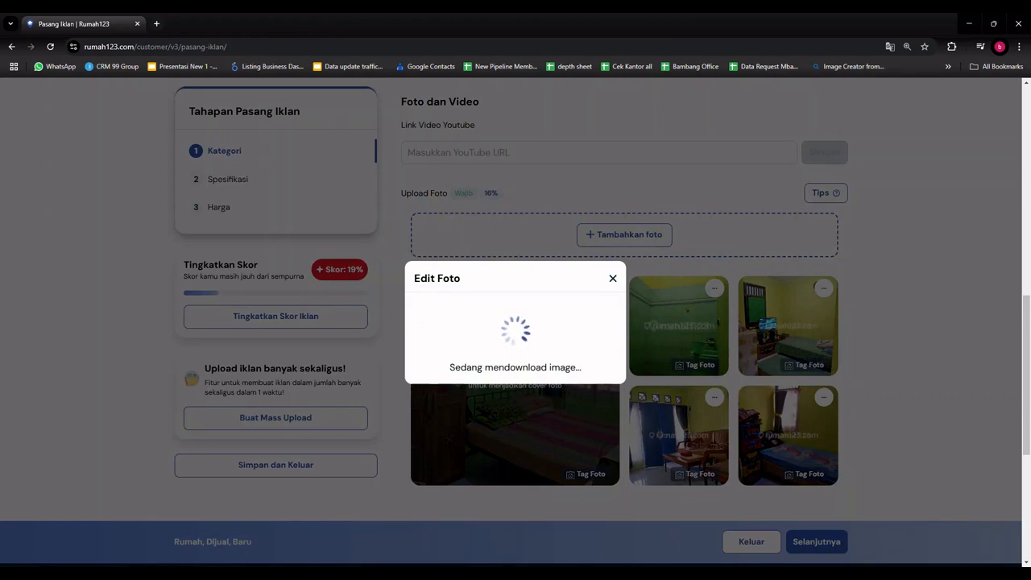
{"action": "left_click", "coordinate": [611, 279]}
- Open the cover photo for editing
{"action": "left_click", "coordinate": [606, 289]}
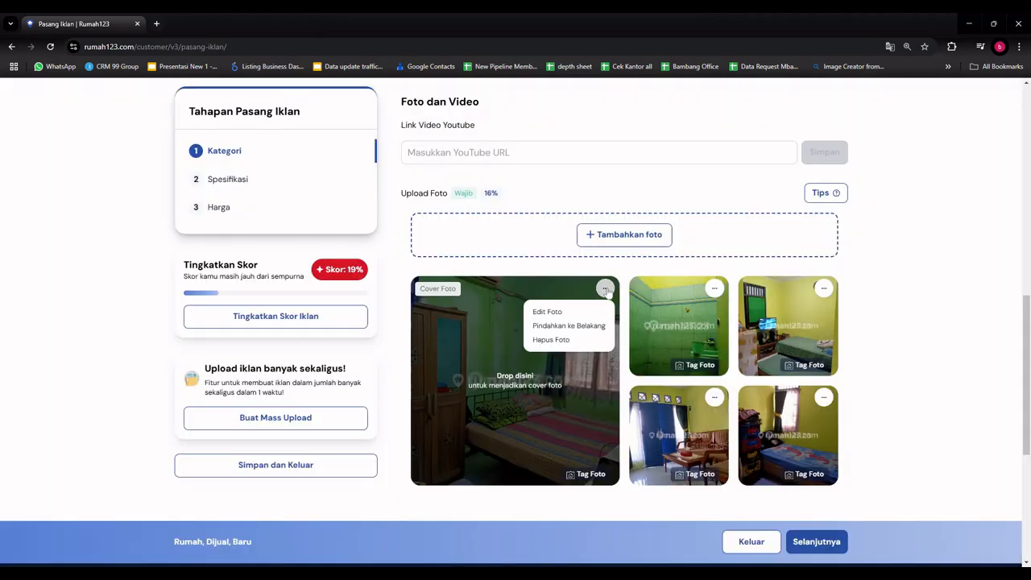
{"action": "left_click", "coordinate": [554, 309]}
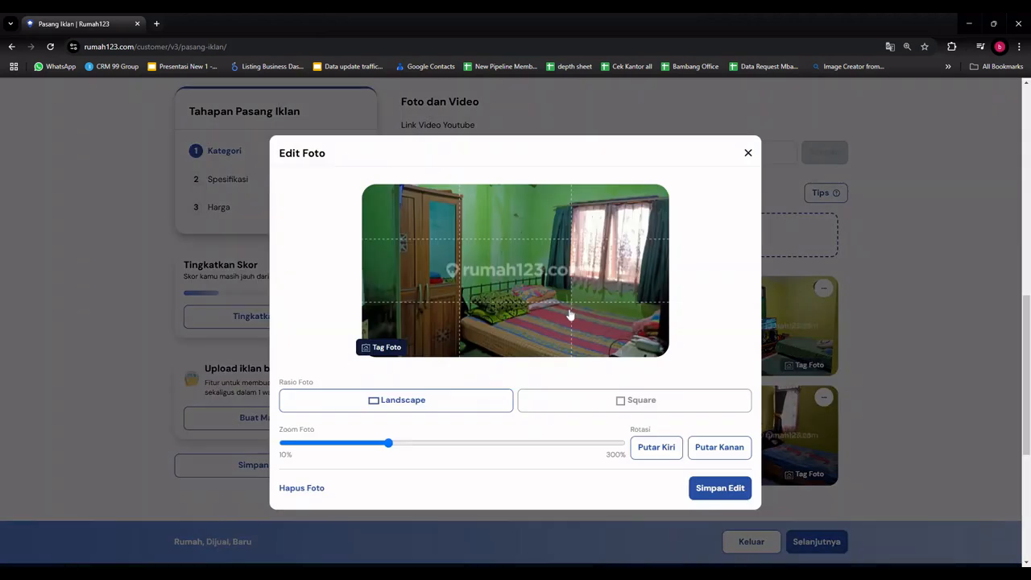
- Try the zoom, Square ratio and left rotation on the cover photo, returning it to its original zoom, Landscape ratio and orientation
{"action": "mouse_move", "coordinate": [391, 443]}
{"action": "left_mouse_down"}
{"action": "mouse_move", "coordinate": [364, 447]}
{"action": "mouse_move", "coordinate": [414, 445]}
{"action": "mouse_move", "coordinate": [357, 446]}
{"action": "mouse_move", "coordinate": [406, 451]}
{"action": "left_mouse_up"}
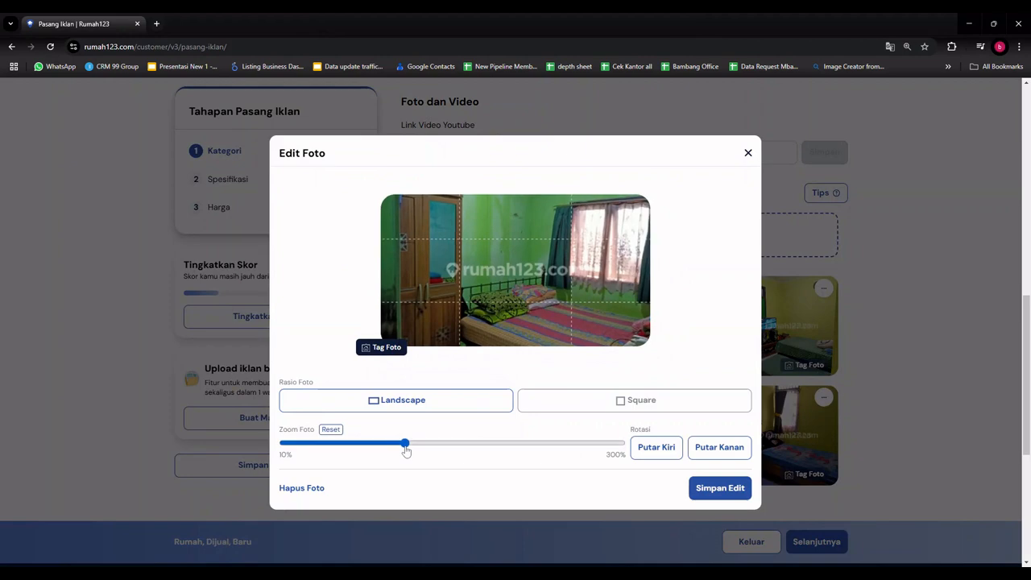
{"action": "left_click", "coordinate": [600, 399]}
{"action": "left_click", "coordinate": [471, 407]}
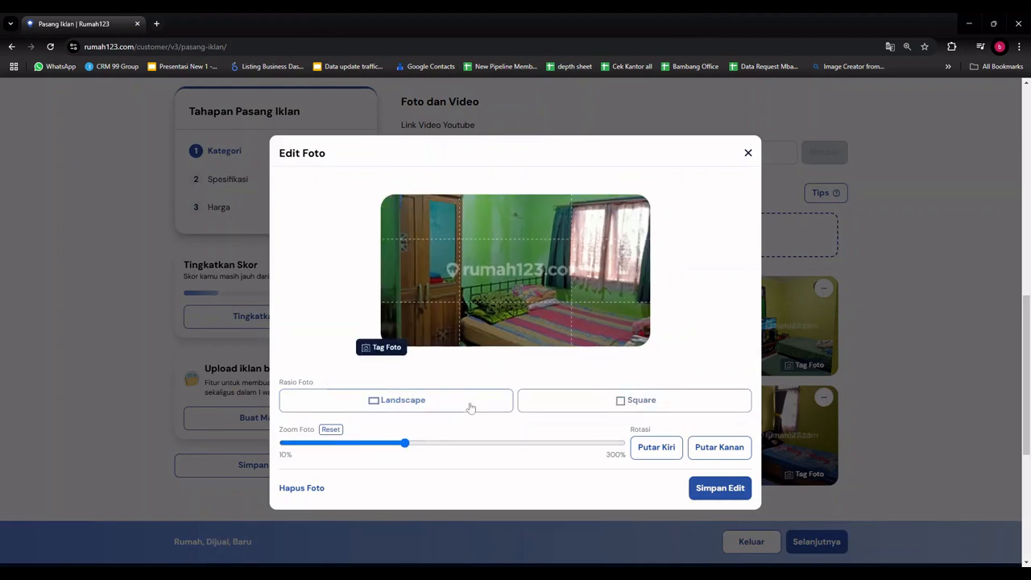
{"action": "left_click", "coordinate": [657, 451]}
{"action": "left_click", "coordinate": [656, 451]}
{"action": "left_click", "coordinate": [657, 453]}
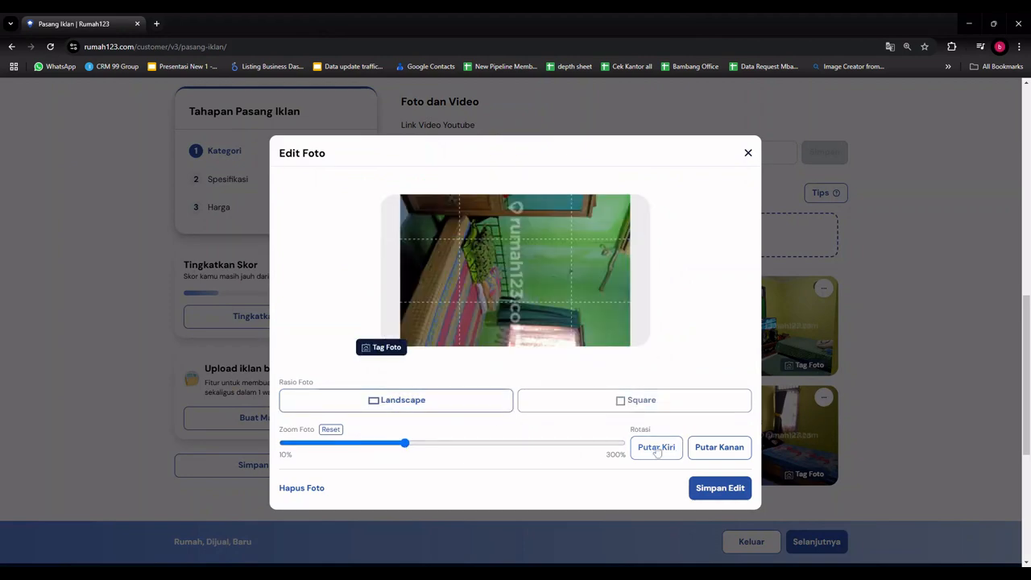
{"action": "left_click", "coordinate": [657, 449]}
{"action": "mouse_move", "coordinate": [405, 444]}
{"action": "left_mouse_down"}
{"action": "mouse_move", "coordinate": [365, 447]}
{"action": "mouse_move", "coordinate": [388, 444]}
{"action": "left_mouse_up"}
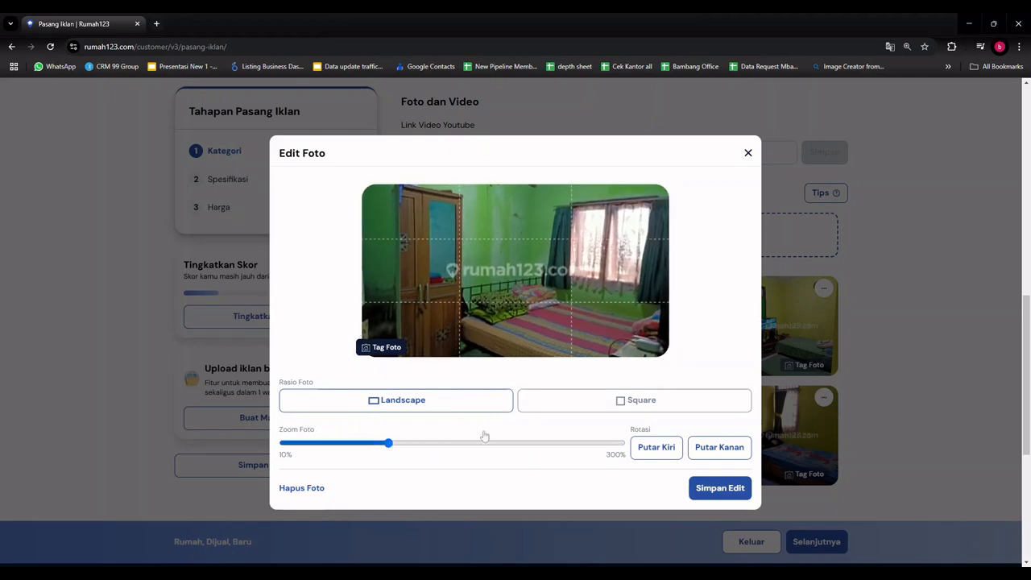
- Save the cover photo's edit and return to the listing form
{"action": "left_click", "coordinate": [708, 491]}
{"action": "scroll", "coordinate": [913, 293], "scroll_direction": "up", "scroll_amount": 3}
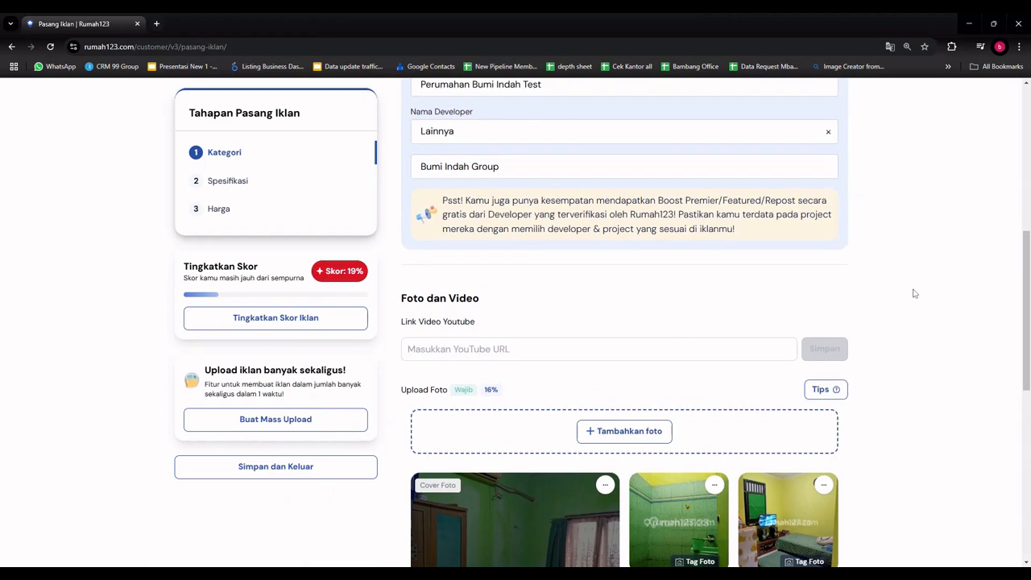
{"action": "scroll", "coordinate": [913, 292], "scroll_direction": "down", "scroll_amount": 6}
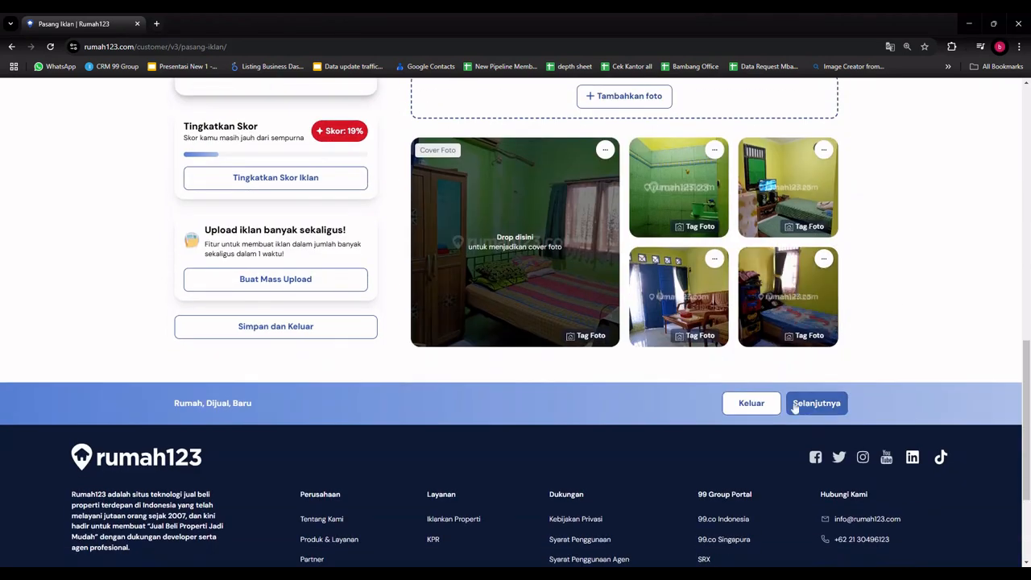
- Continue to the Spesifikasi stage, search for "bsd" and choose BSD, Tangerang, Banten as the listing location
{"action": "left_click", "coordinate": [794, 407]}
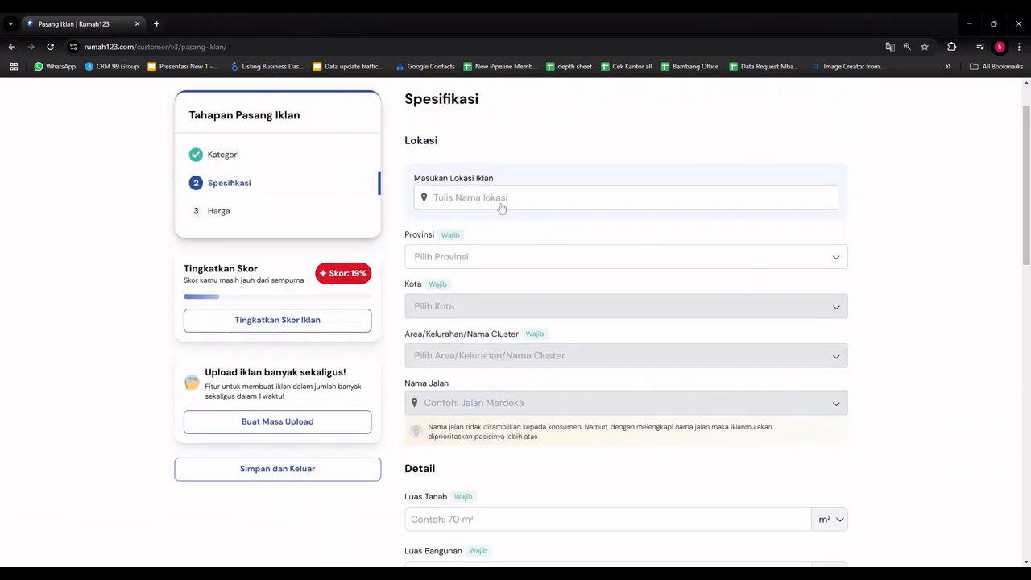
{"action": "left_click", "coordinate": [501, 208]}
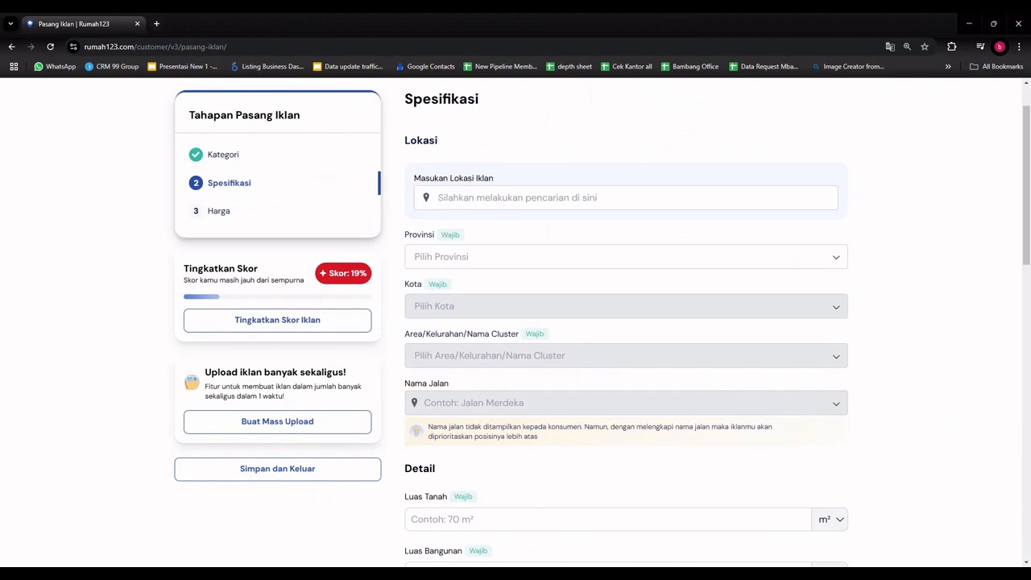
{"action": "type", "text": "bsd"}
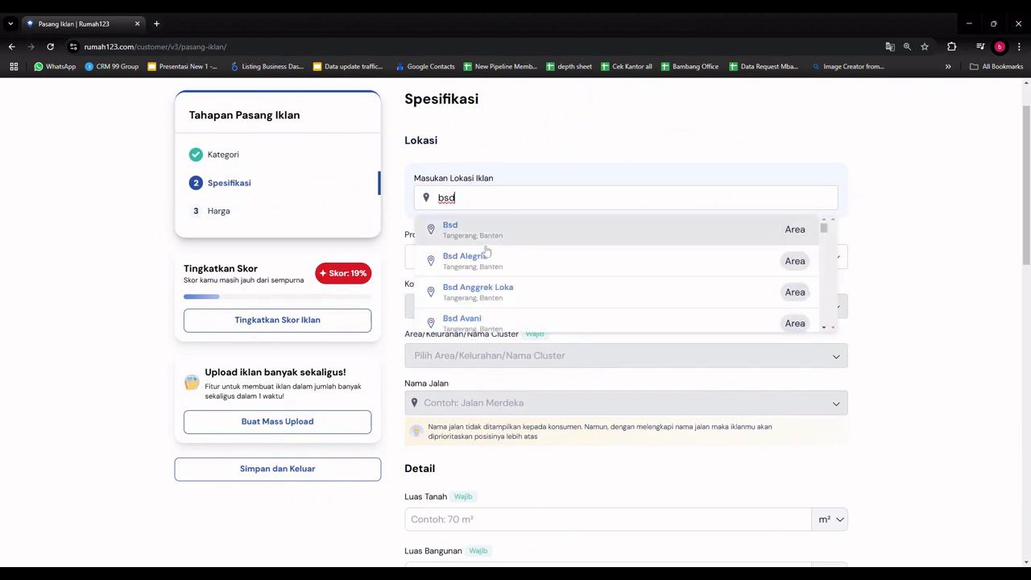
{"action": "left_click", "coordinate": [487, 235]}
{"action": "scroll", "coordinate": [487, 385], "scroll_direction": "down", "scroll_amount": 1}
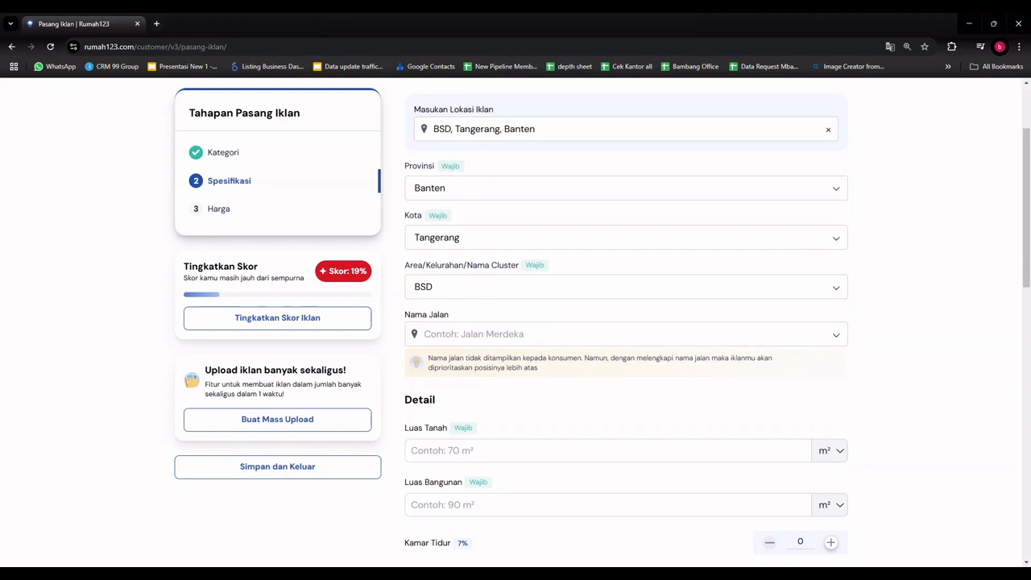
- Search for the street name with "bs" and choose Jalan Kompleks BSD in Lengkong Wetan
{"action": "left_click_drag", "start_coordinate": [428, 359], "coordinate": [553, 379]}
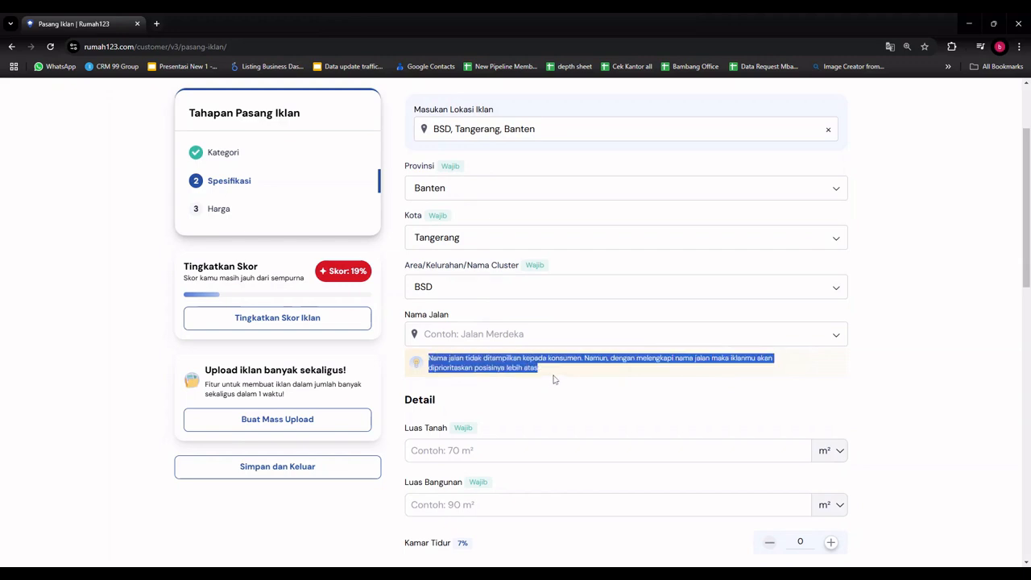
{"action": "left_click", "coordinate": [531, 336]}
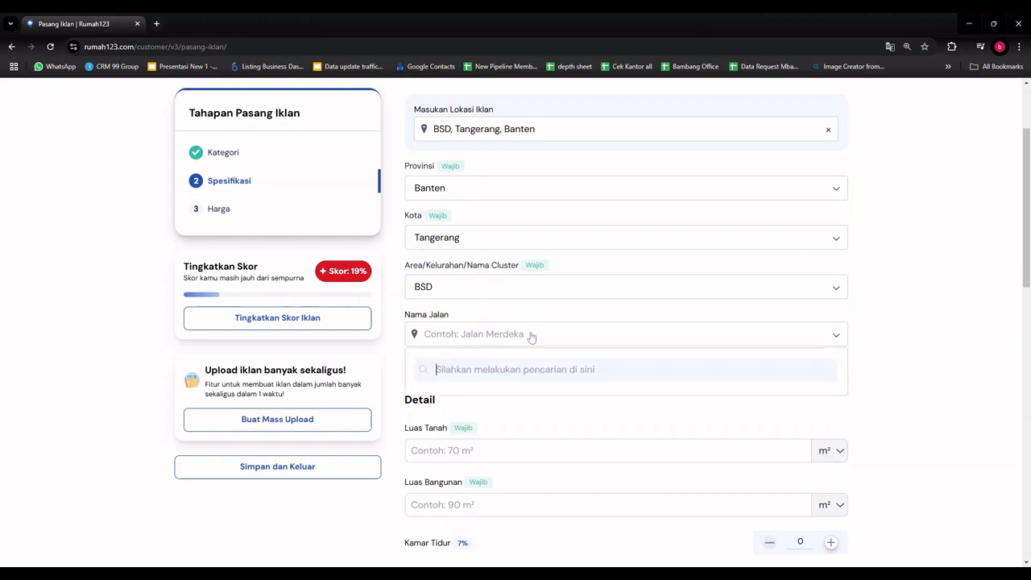
{"action": "type", "text": "bs"}
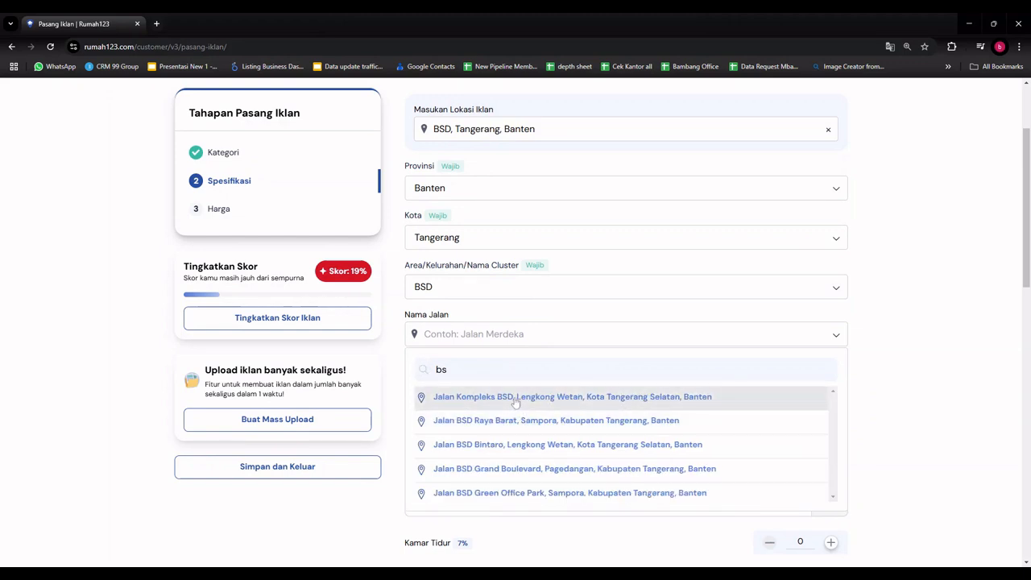
{"action": "left_click", "coordinate": [516, 403]}
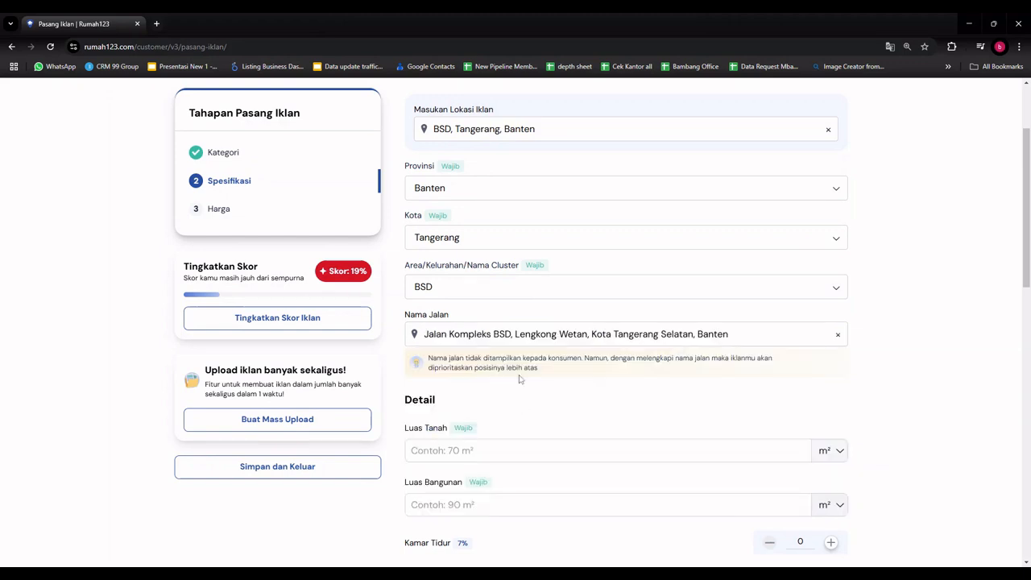
- Set both the land area (Luas Tanah) and the building area (Luas Bangunan) to 80 m²
{"action": "scroll", "coordinate": [856, 312], "scroll_direction": "down", "scroll_amount": 1}
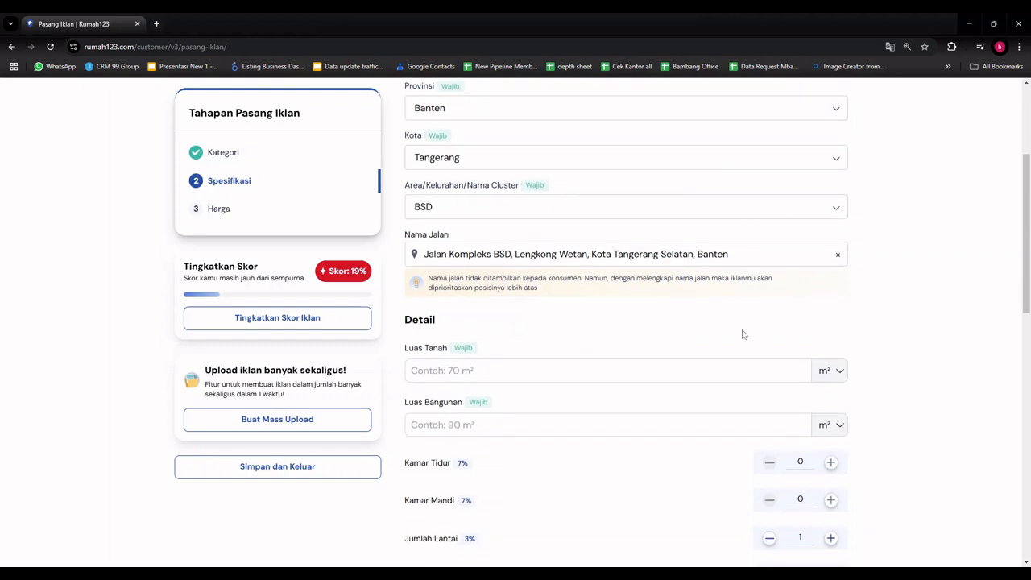
{"action": "scroll", "coordinate": [741, 333], "scroll_direction": "down", "scroll_amount": 1}
{"action": "left_click", "coordinate": [516, 291]}
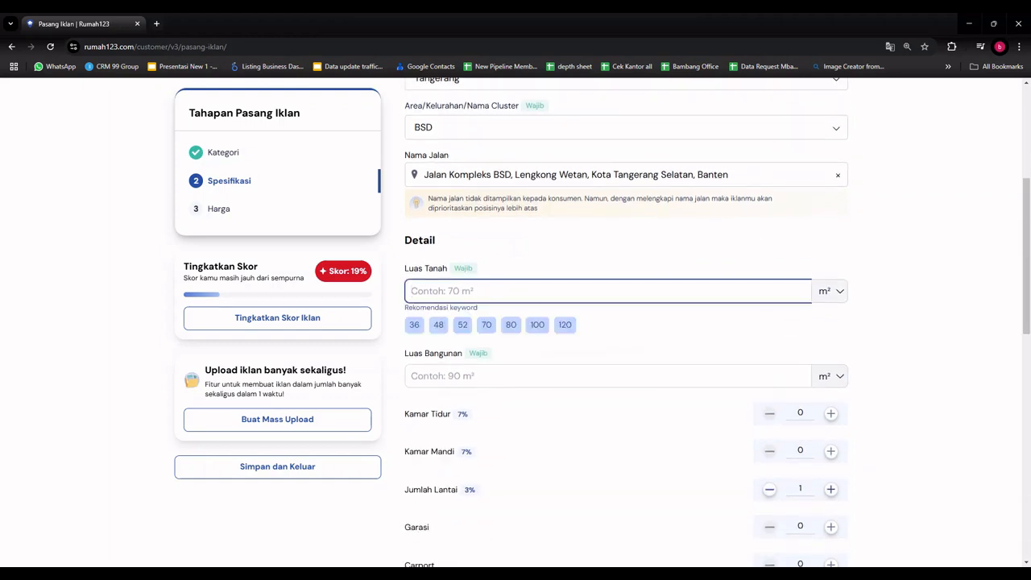
{"action": "type", "text": "80"}
{"action": "left_click", "coordinate": [368, 534]}
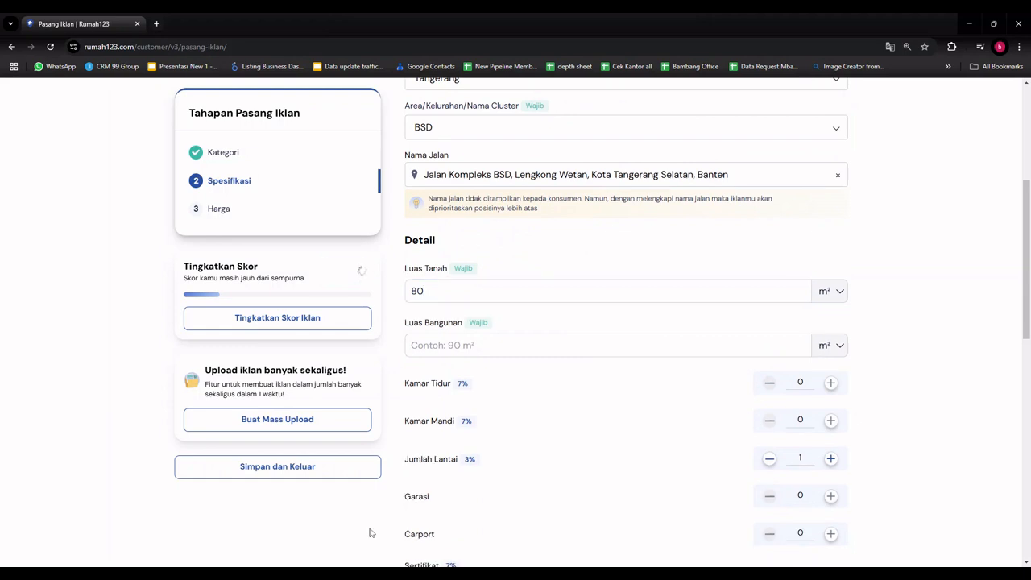
{"action": "left_click", "coordinate": [508, 345]}
{"action": "type", "text": "80"}
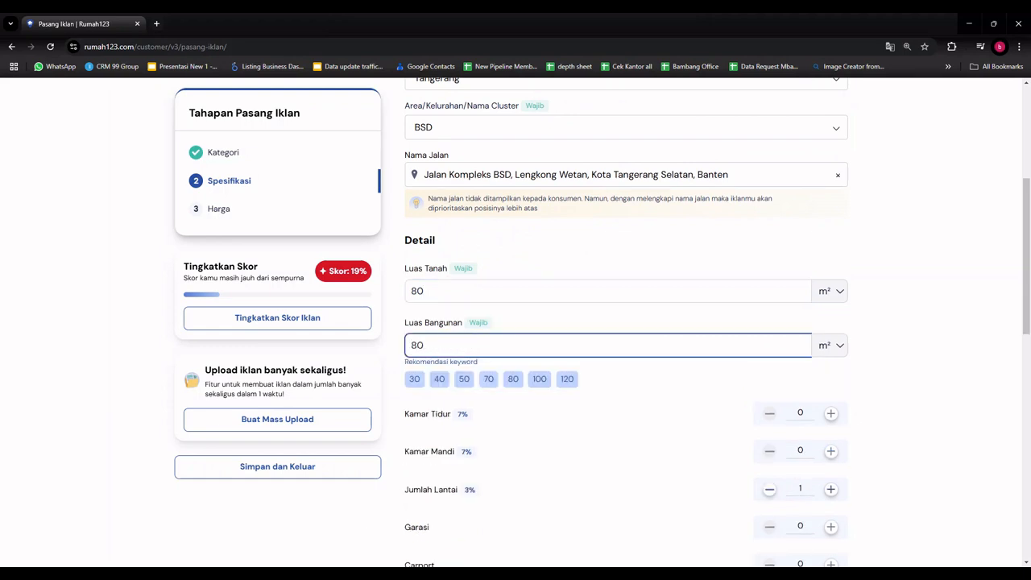
{"action": "left_click", "coordinate": [838, 419]}
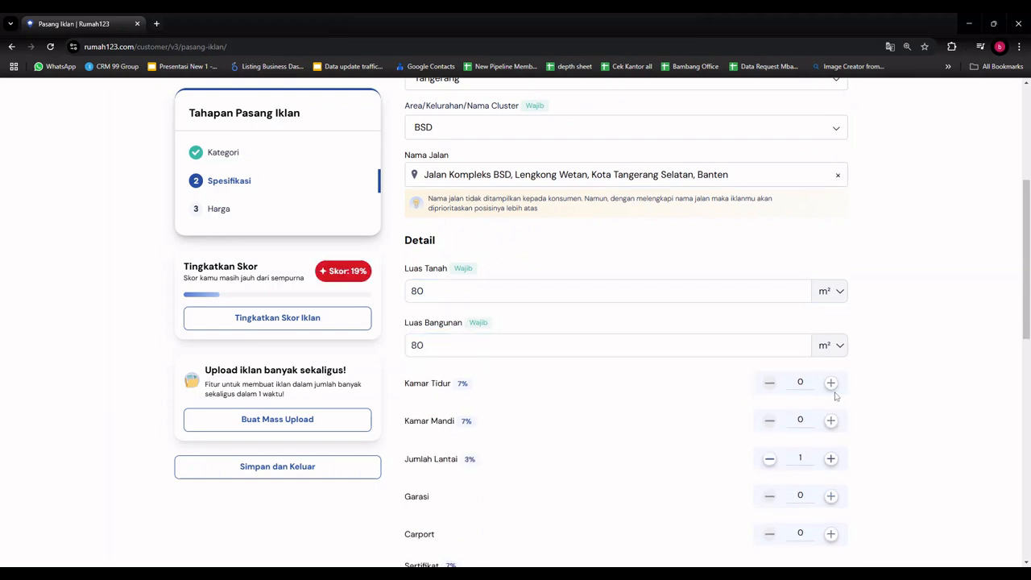
- Set the bedrooms, bathrooms and floors to 1 each and choose SHM as the certificate
{"action": "left_click", "coordinate": [830, 383]}
{"action": "left_click", "coordinate": [831, 420]}
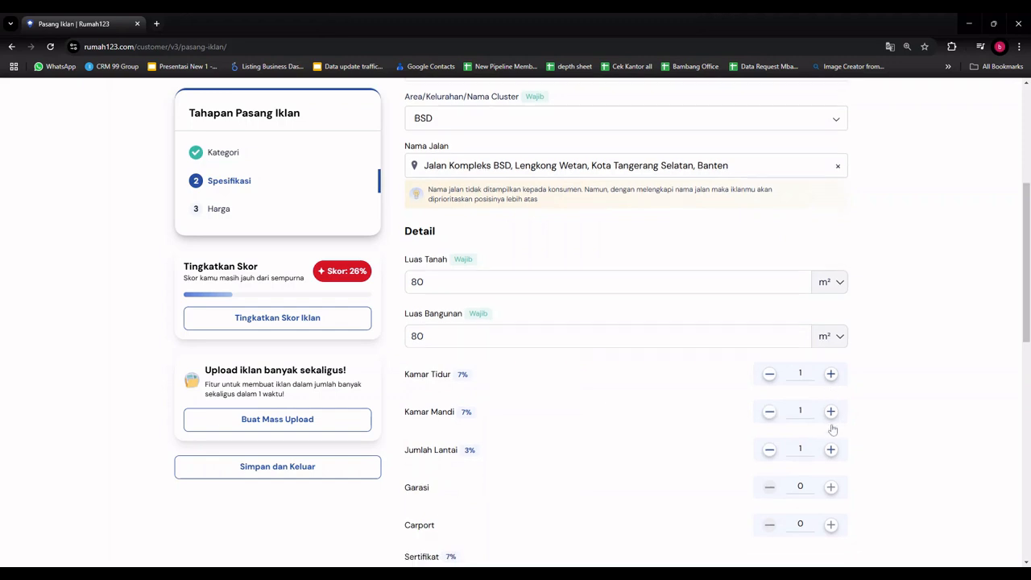
{"action": "scroll", "coordinate": [833, 430], "scroll_direction": "down", "scroll_amount": 1}
{"action": "scroll", "coordinate": [670, 459], "scroll_direction": "down", "scroll_amount": 2}
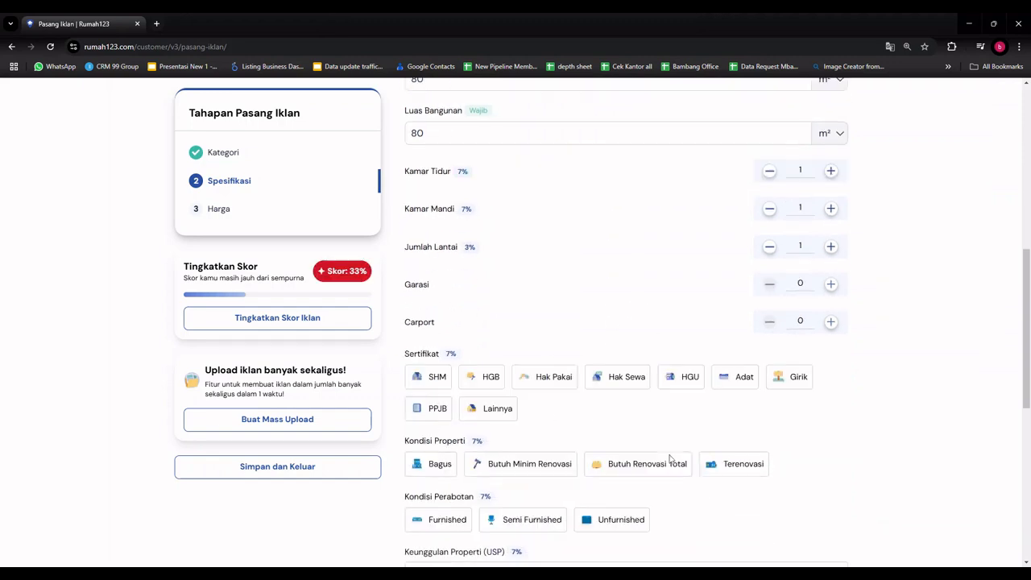
{"action": "scroll", "coordinate": [669, 459], "scroll_direction": "down", "scroll_amount": 1}
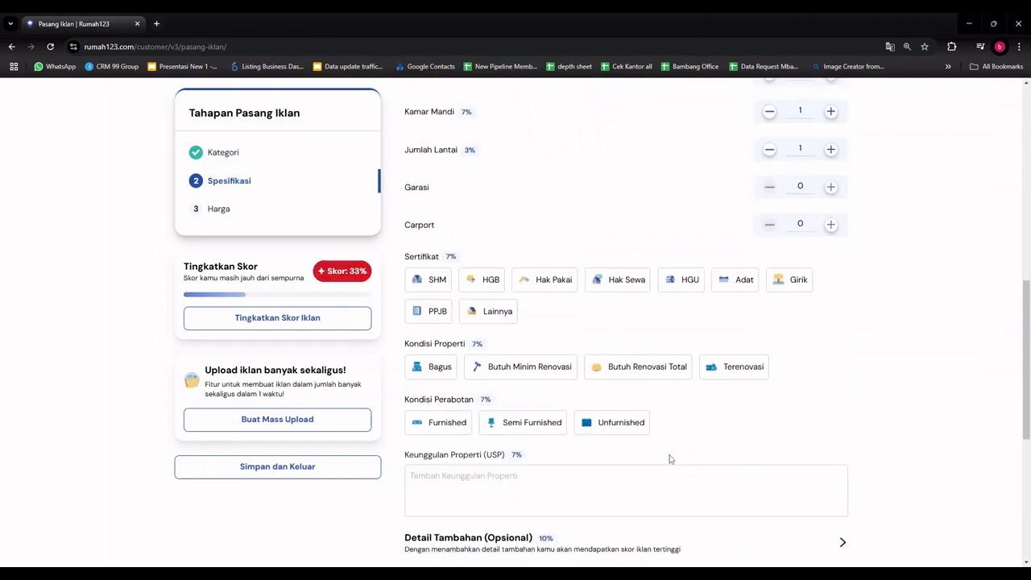
{"action": "left_click", "coordinate": [426, 295]}
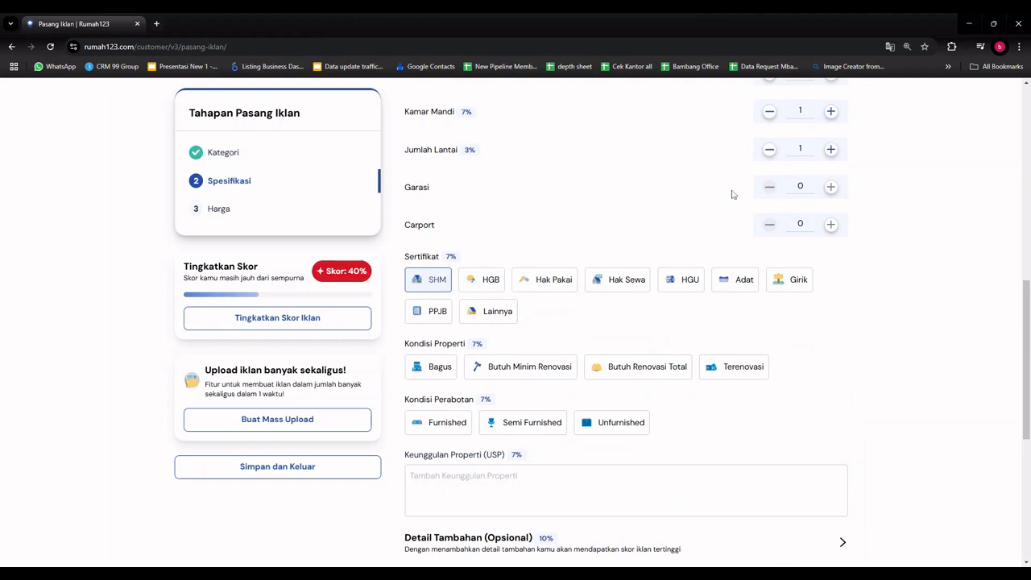
{"action": "scroll", "coordinate": [532, 188], "scroll_direction": "up", "scroll_amount": 1}
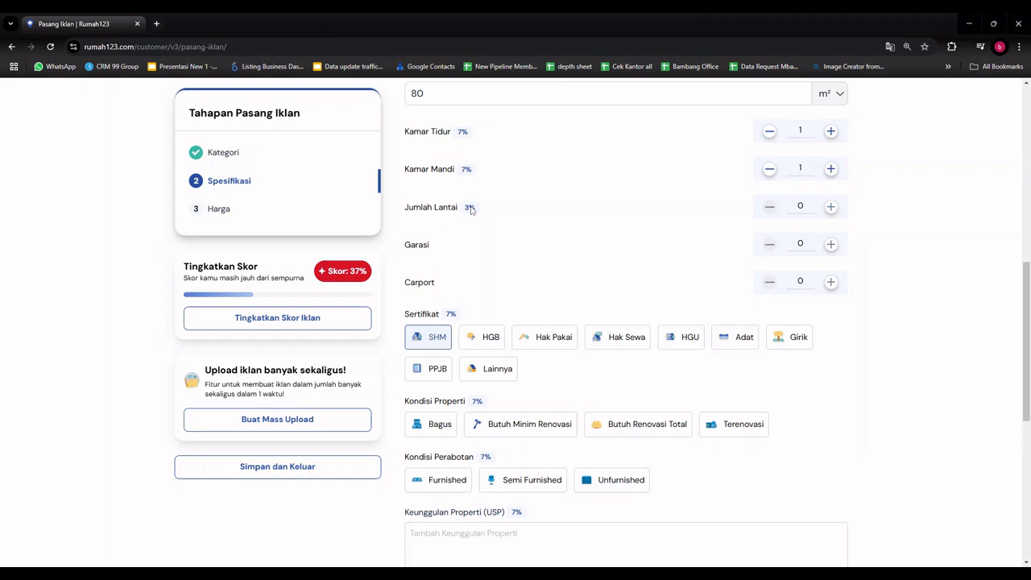
{"action": "left_click", "coordinate": [832, 208]}
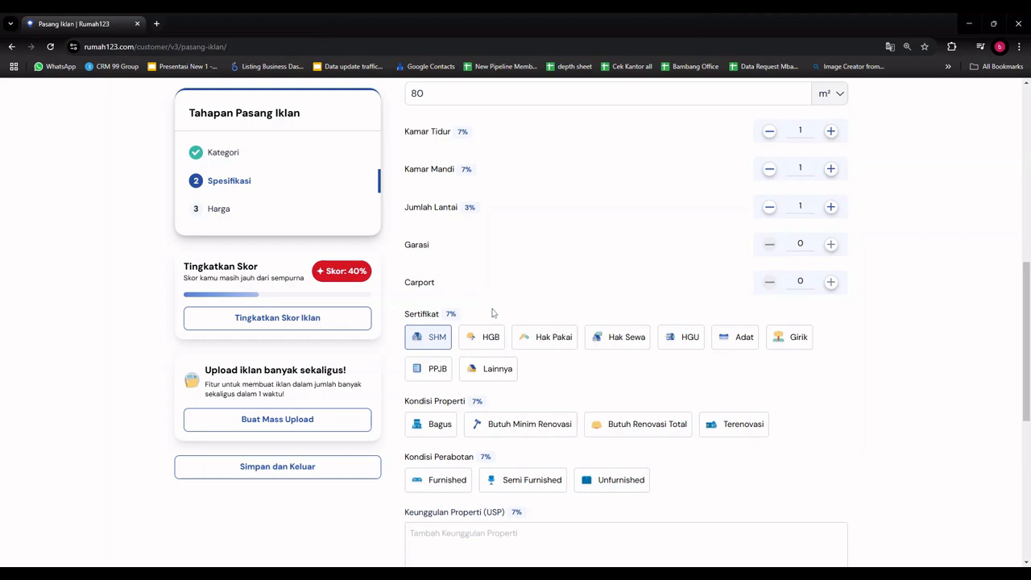
- Set the property condition to Bagus and the furnishing condition to Furnished
{"action": "scroll", "coordinate": [451, 306], "scroll_direction": "down", "scroll_amount": 1}
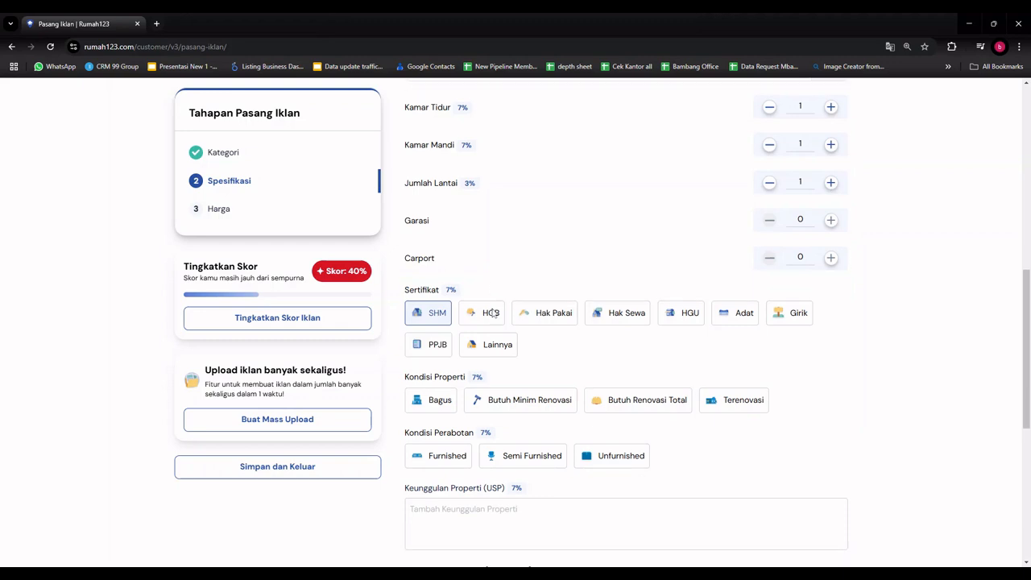
{"action": "left_click", "coordinate": [431, 385]}
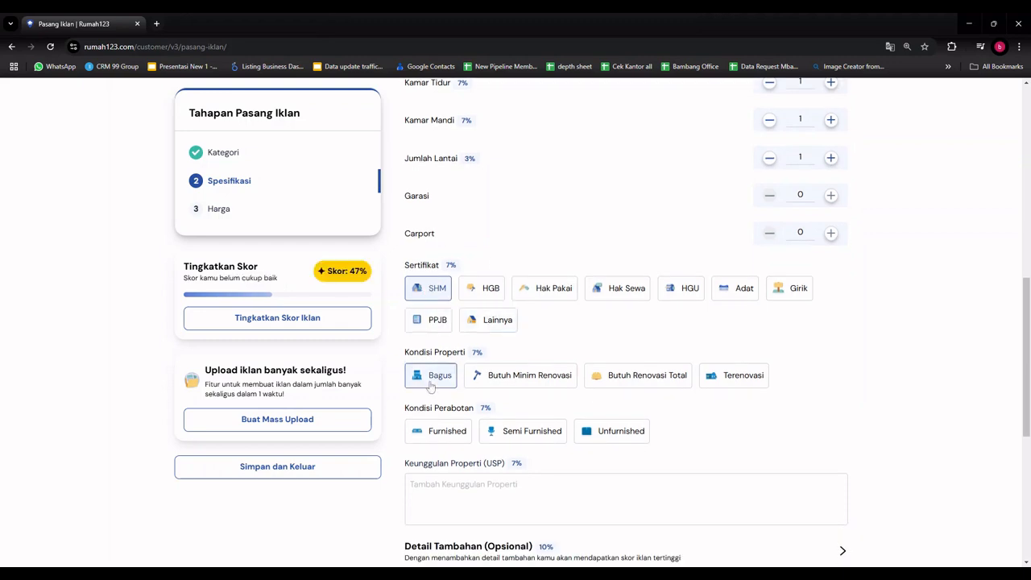
{"action": "scroll", "coordinate": [431, 385], "scroll_direction": "down", "scroll_amount": 2}
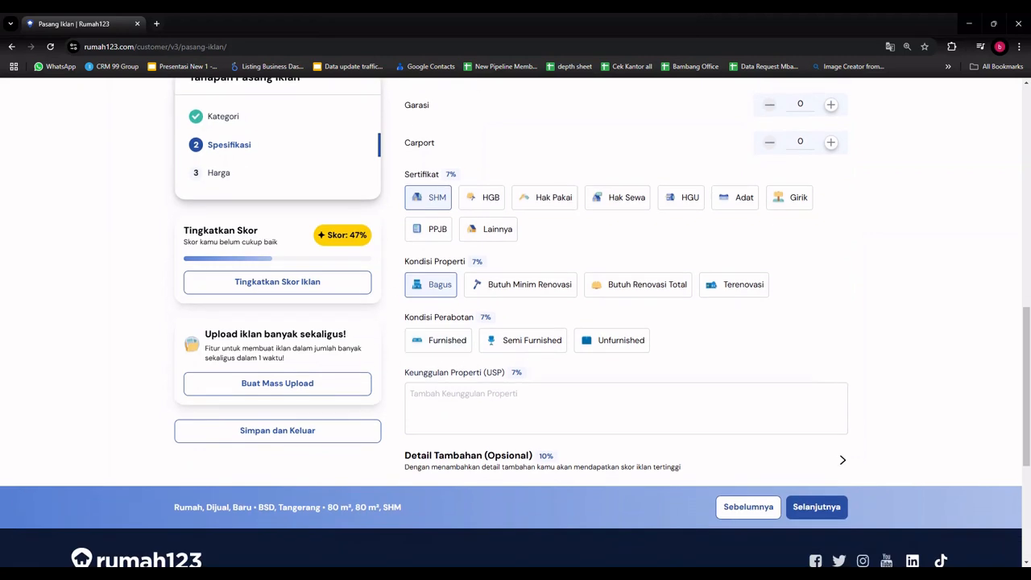
{"action": "left_click", "coordinate": [458, 343]}
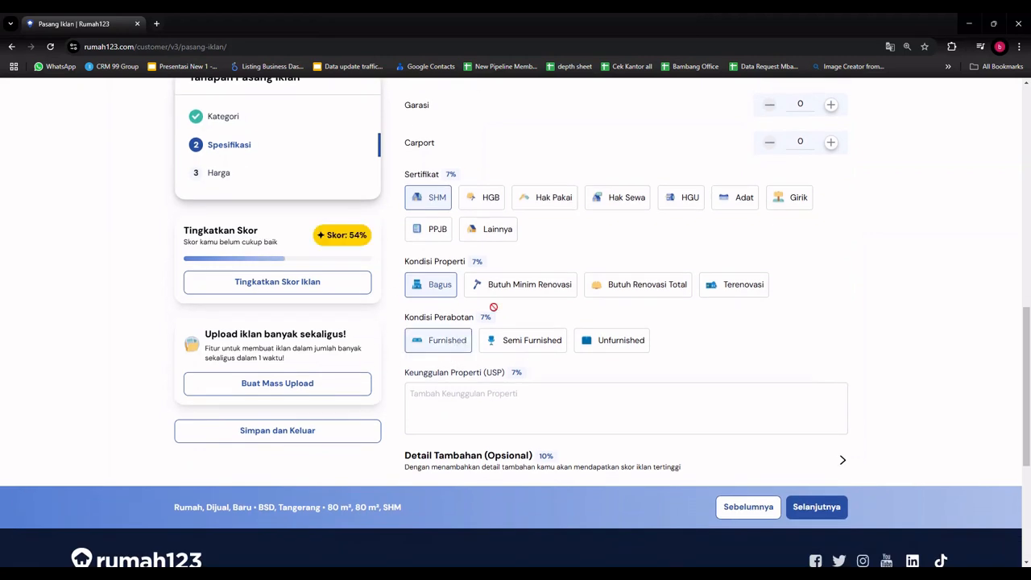
- Add Bonus Furniture, Bonus Canopy, Full Furnished and Angsuran Rendah as the property's selling points and save the selection
{"action": "scroll", "coordinate": [578, 279], "scroll_direction": "up", "scroll_amount": 3}
{"action": "scroll", "coordinate": [579, 278], "scroll_direction": "down", "scroll_amount": 3}
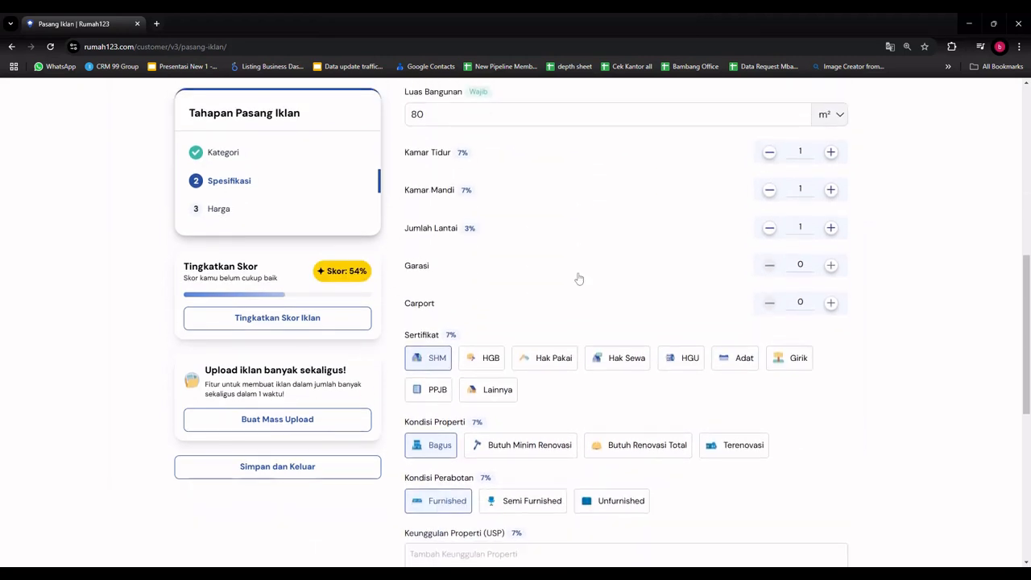
{"action": "scroll", "coordinate": [578, 278], "scroll_direction": "down", "scroll_amount": 2}
{"action": "scroll", "coordinate": [552, 256], "scroll_direction": "up", "scroll_amount": 3}
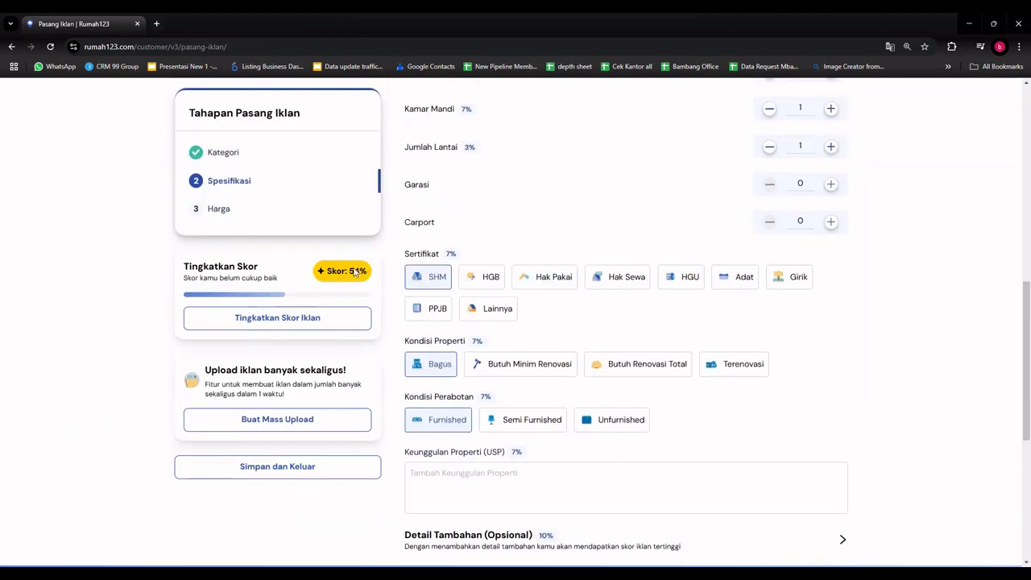
{"action": "scroll", "coordinate": [484, 322], "scroll_direction": "down", "scroll_amount": 2}
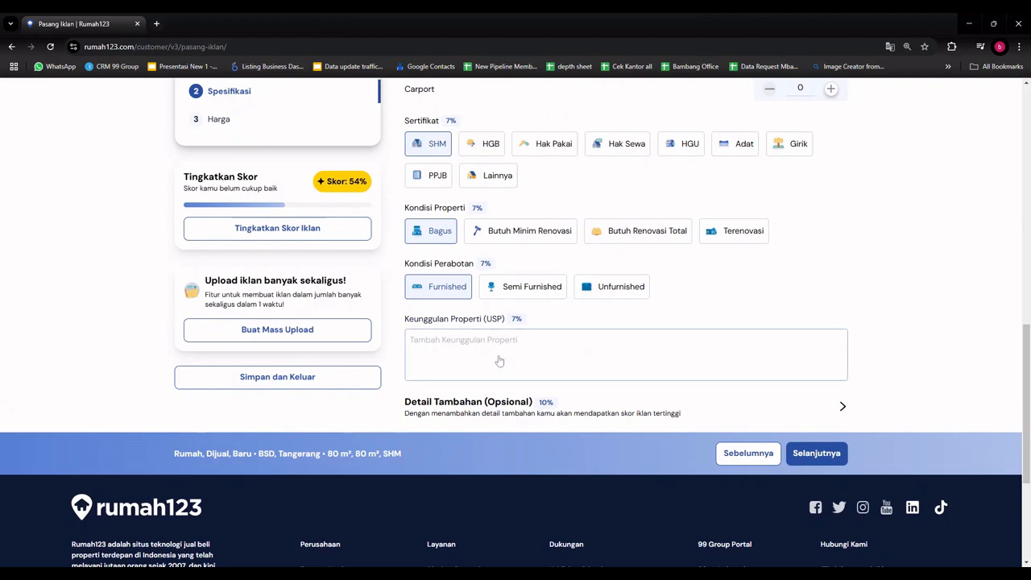
{"action": "left_click", "coordinate": [497, 364]}
{"action": "left_click", "coordinate": [521, 352]}
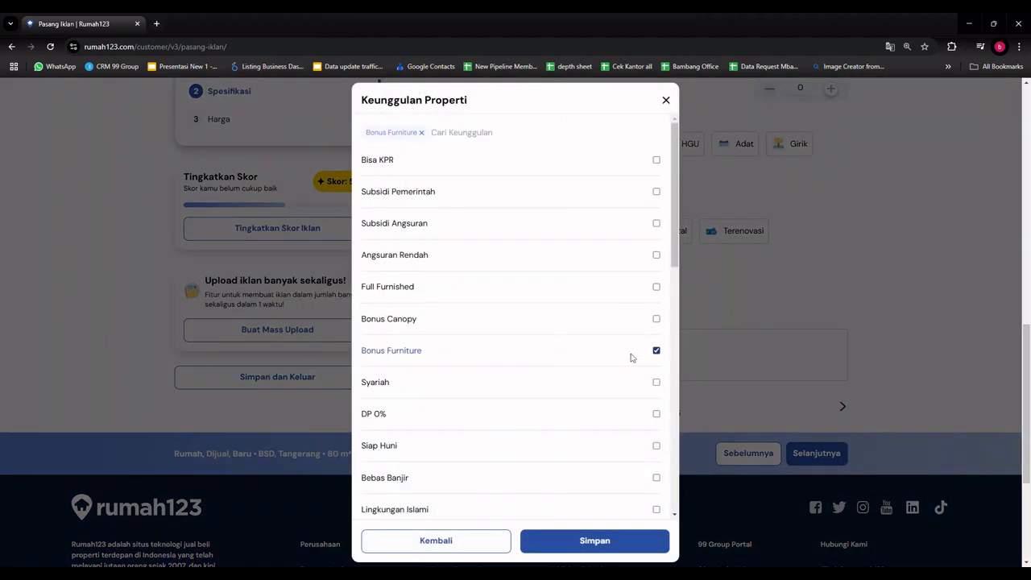
{"action": "left_click", "coordinate": [657, 319]}
{"action": "left_click", "coordinate": [657, 287]}
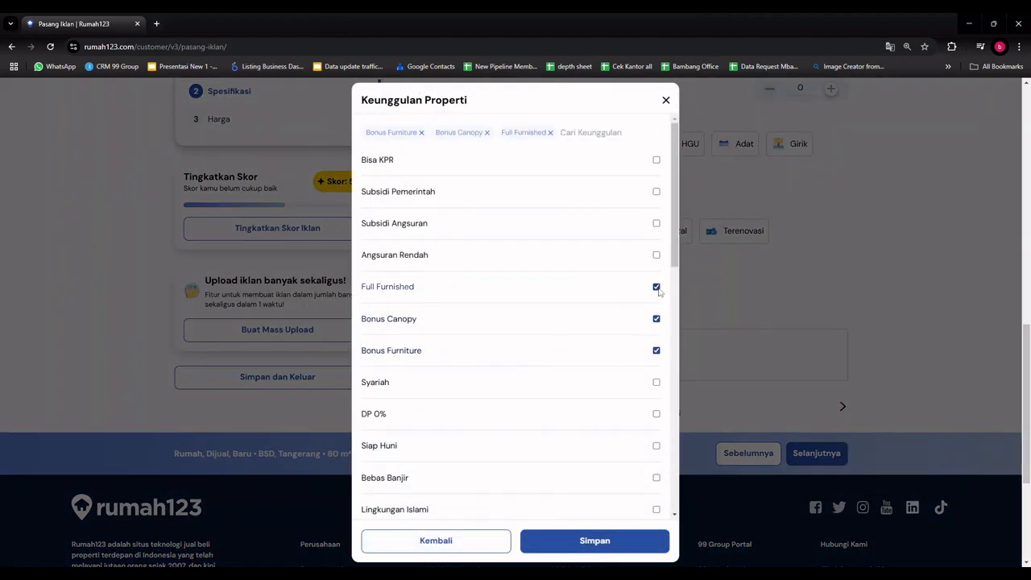
{"action": "left_click", "coordinate": [657, 256]}
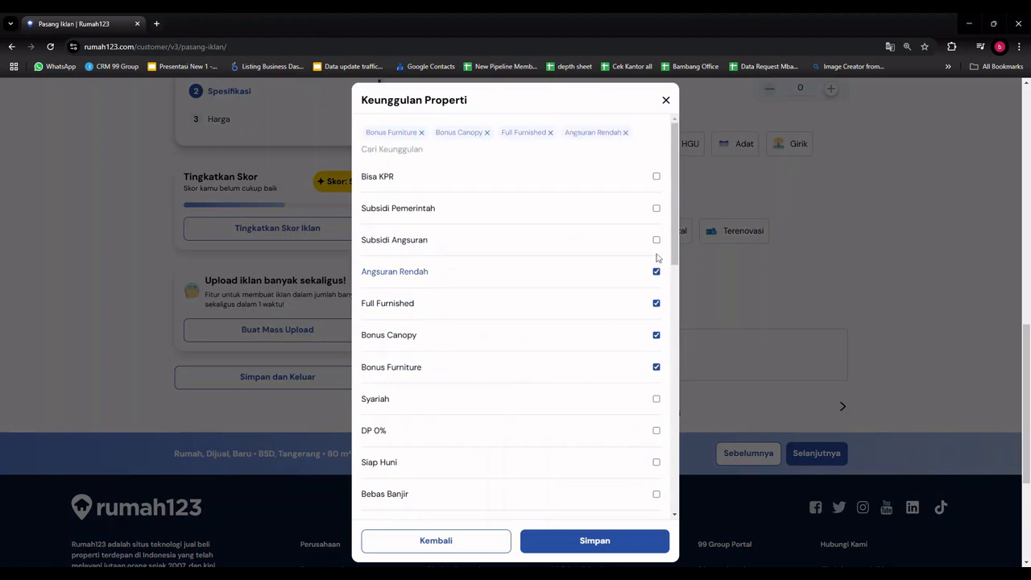
{"action": "left_click", "coordinate": [649, 547]}
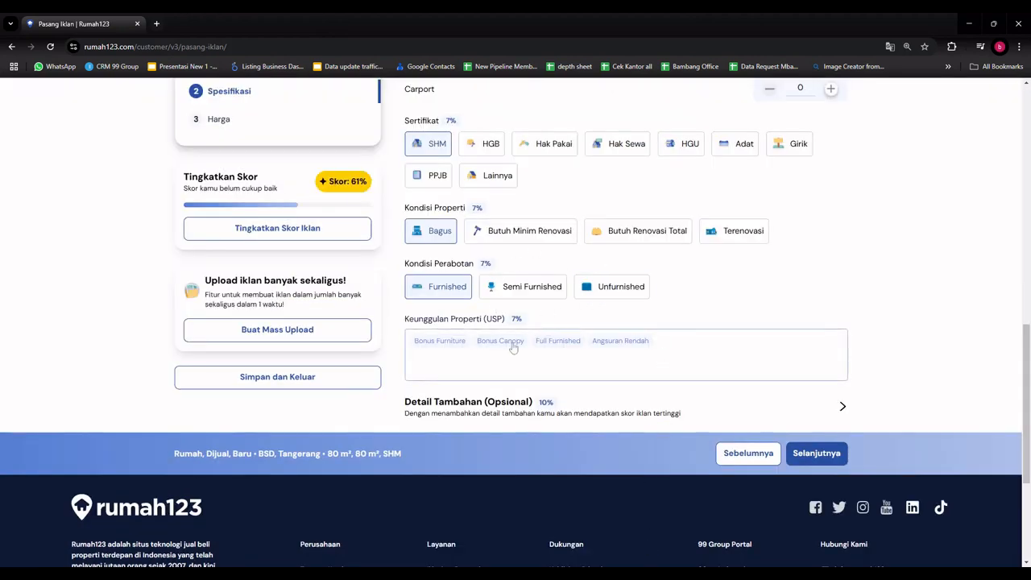
- Expand the optional Detail Tambahan section and bring its facing-direction, facilities and road-width fields into view
{"action": "scroll", "coordinate": [491, 347], "scroll_direction": "up", "scroll_amount": 1}
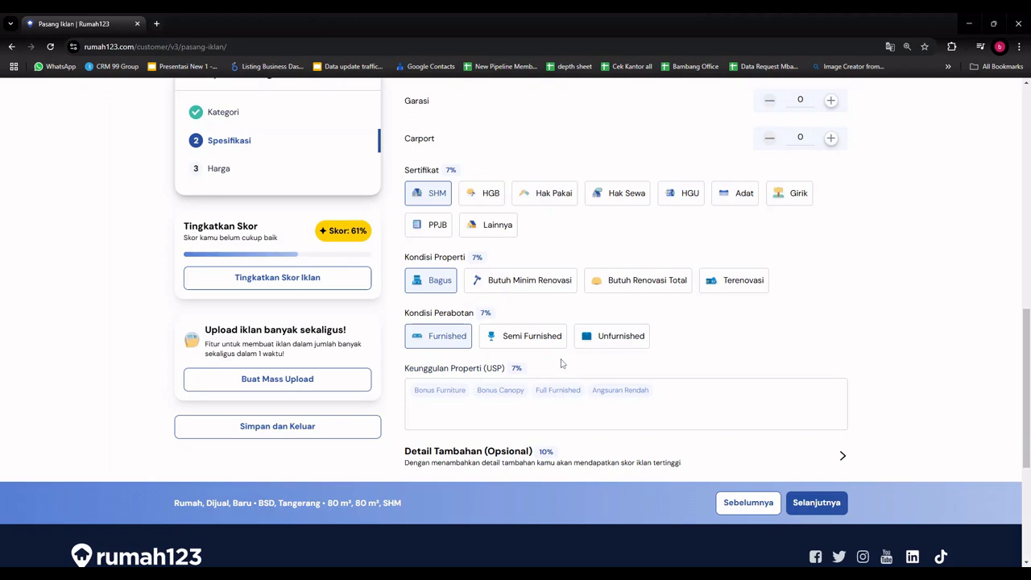
{"action": "scroll", "coordinate": [563, 363], "scroll_direction": "up", "scroll_amount": 3}
{"action": "scroll", "coordinate": [562, 363], "scroll_direction": "down", "scroll_amount": 2}
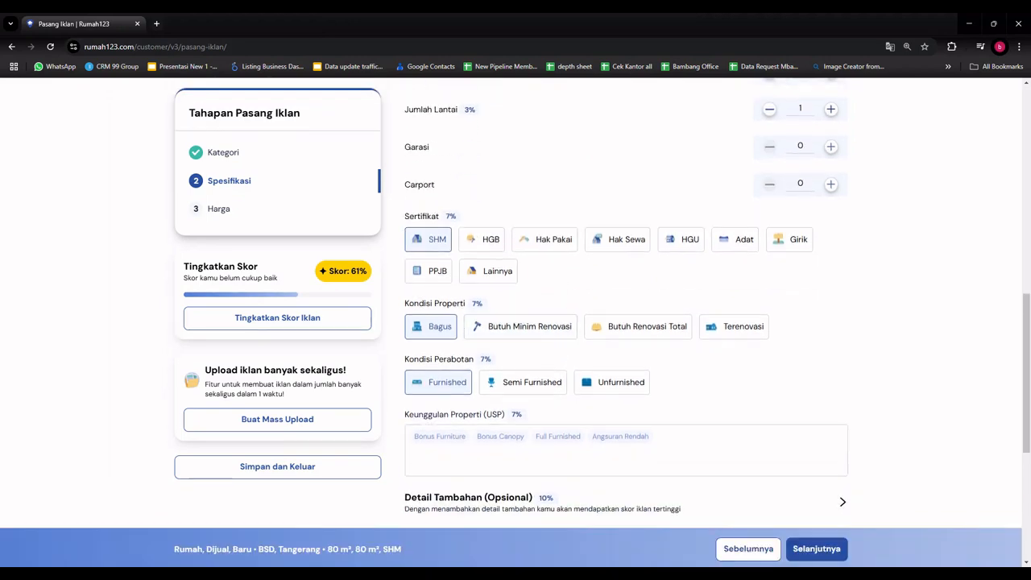
{"action": "scroll", "coordinate": [757, 322], "scroll_direction": "down", "scroll_amount": 3}
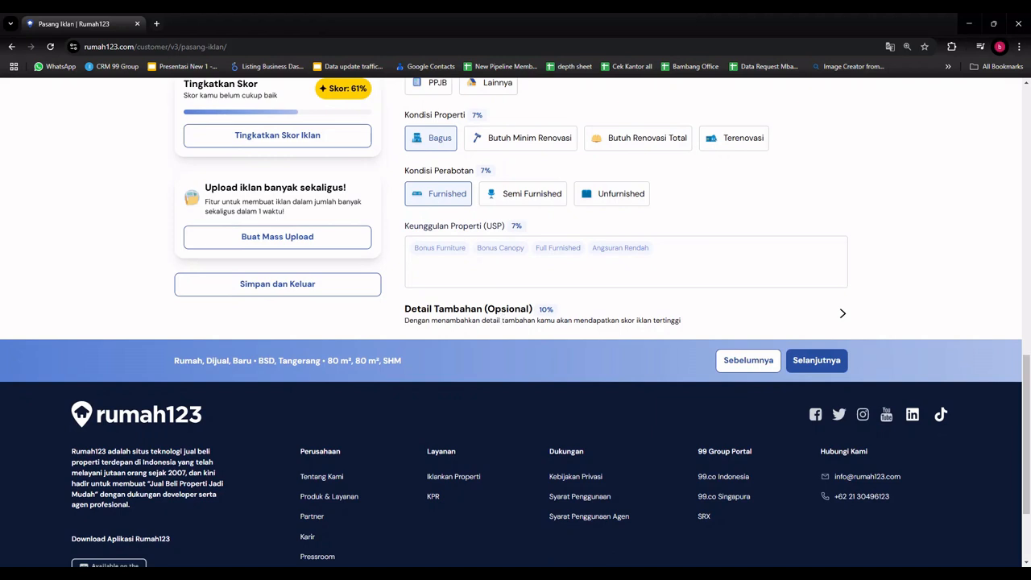
{"action": "left_click", "coordinate": [498, 312]}
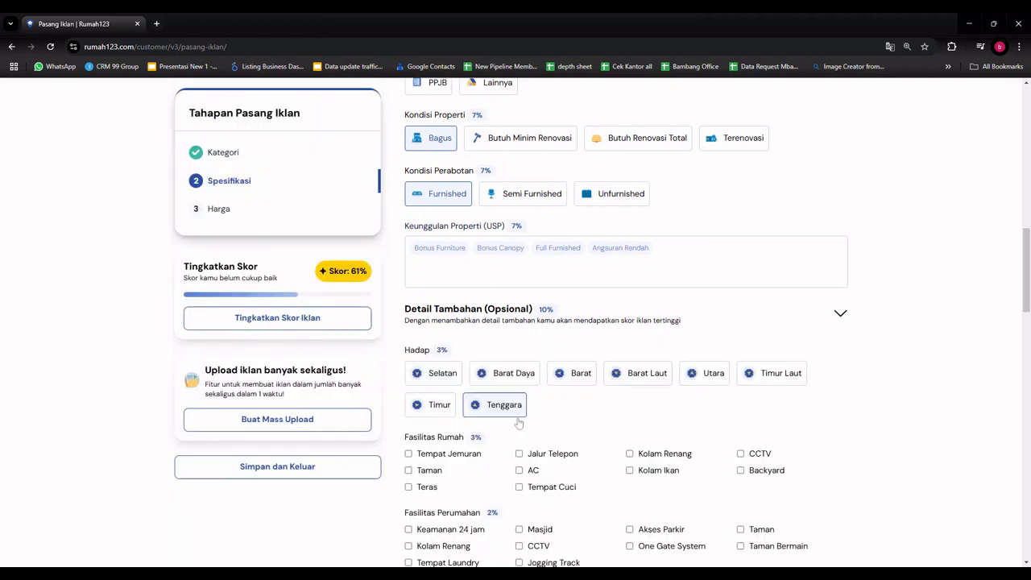
{"action": "scroll", "coordinate": [518, 422], "scroll_direction": "down", "scroll_amount": 3}
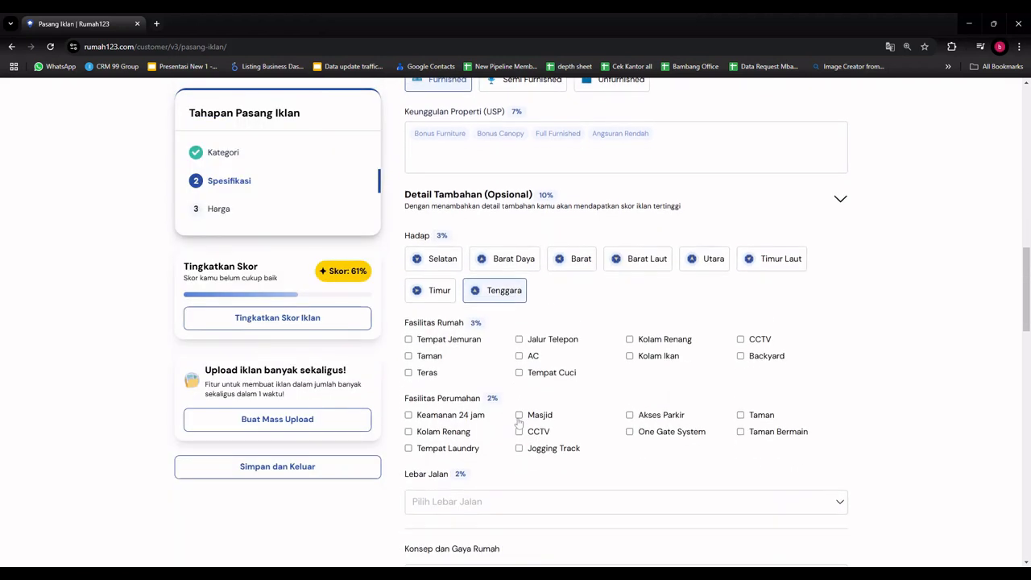
- Set the facing direction to Selatan, the house facility to Tempat Jemuran and the housing complex facility to Keamanan 24 jam
{"action": "left_click", "coordinate": [446, 264]}
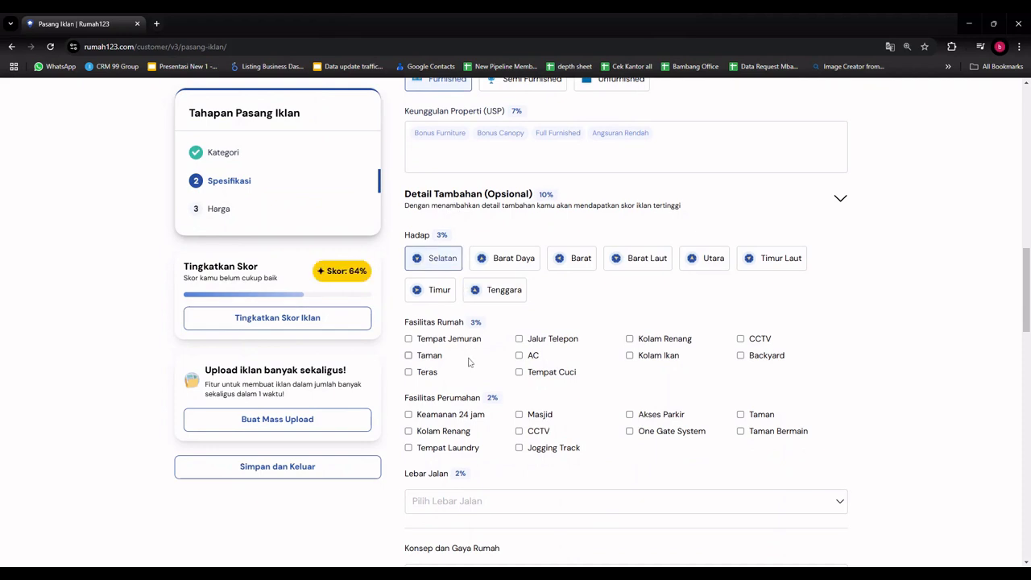
{"action": "left_click", "coordinate": [437, 344]}
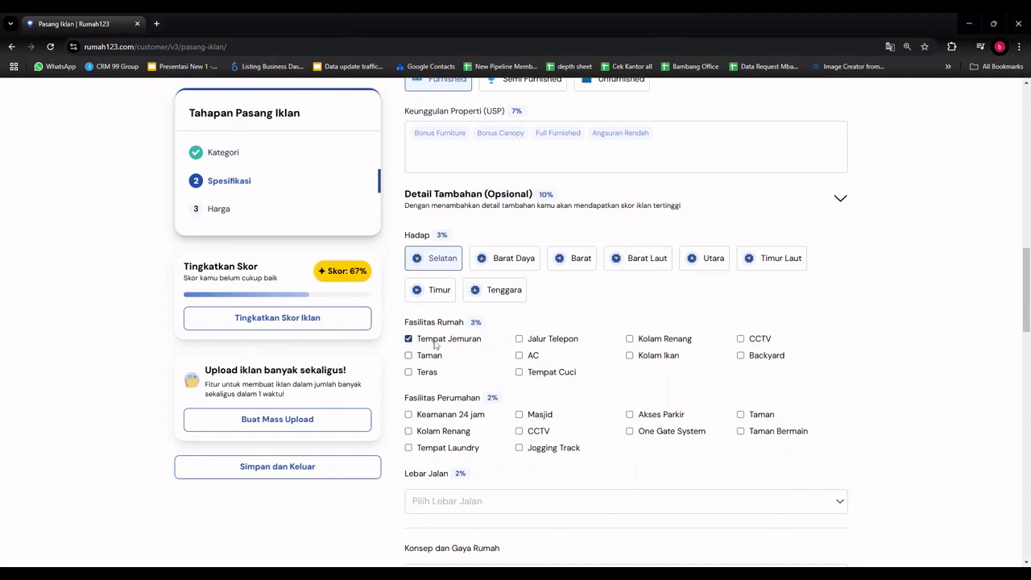
{"action": "left_click", "coordinate": [437, 420]}
- Set the road width (Lebar Jalan) to Seukuran 1 Mobil
{"action": "scroll", "coordinate": [459, 398], "scroll_direction": "down", "scroll_amount": 3}
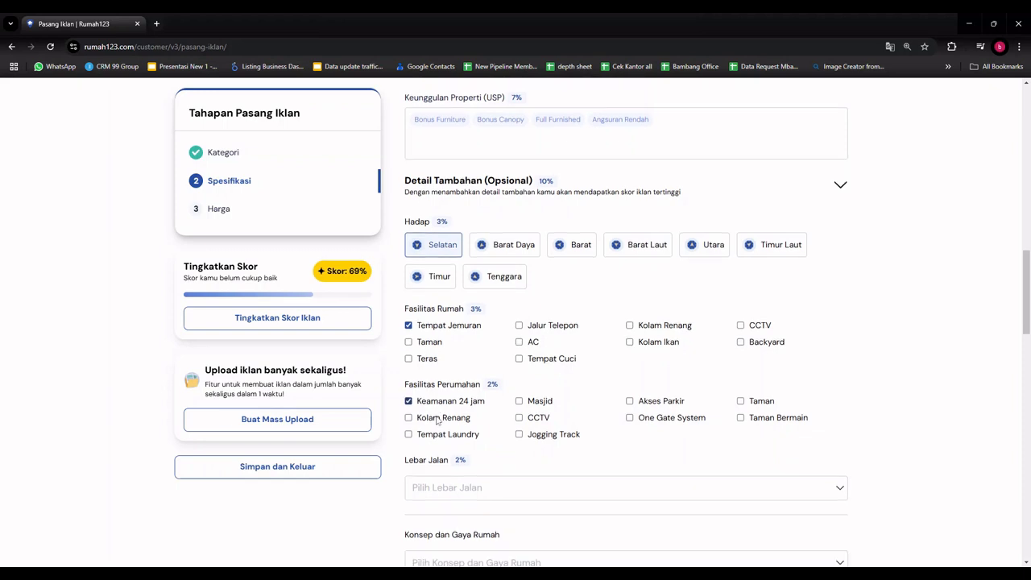
{"action": "left_click", "coordinate": [464, 392]}
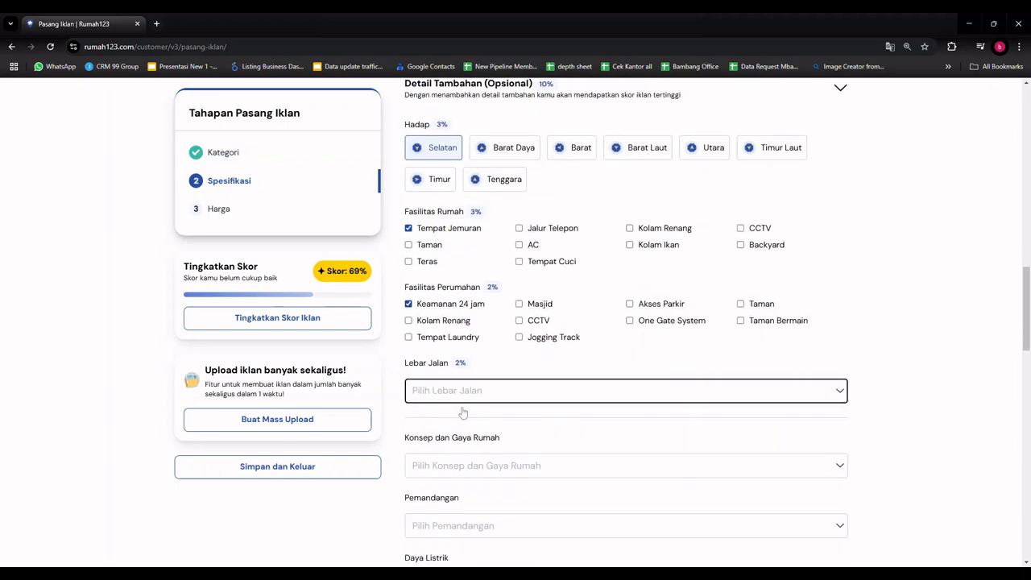
{"action": "left_click", "coordinate": [463, 412]}
- Look over the remaining optional detail fields, from house concept and electricity through payment methods, equipment and floor materials
{"action": "scroll", "coordinate": [460, 419], "scroll_direction": "down", "scroll_amount": 2}
{"action": "scroll", "coordinate": [474, 312], "scroll_direction": "down", "scroll_amount": 5}
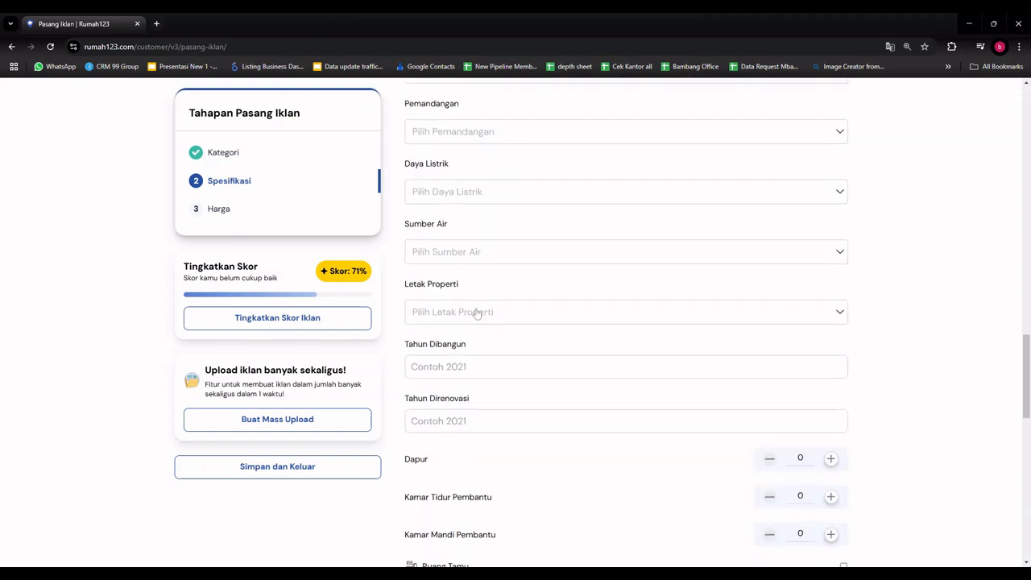
{"action": "scroll", "coordinate": [476, 312], "scroll_direction": "up", "scroll_amount": 4}
{"action": "scroll", "coordinate": [476, 313], "scroll_direction": "up", "scroll_amount": 2}
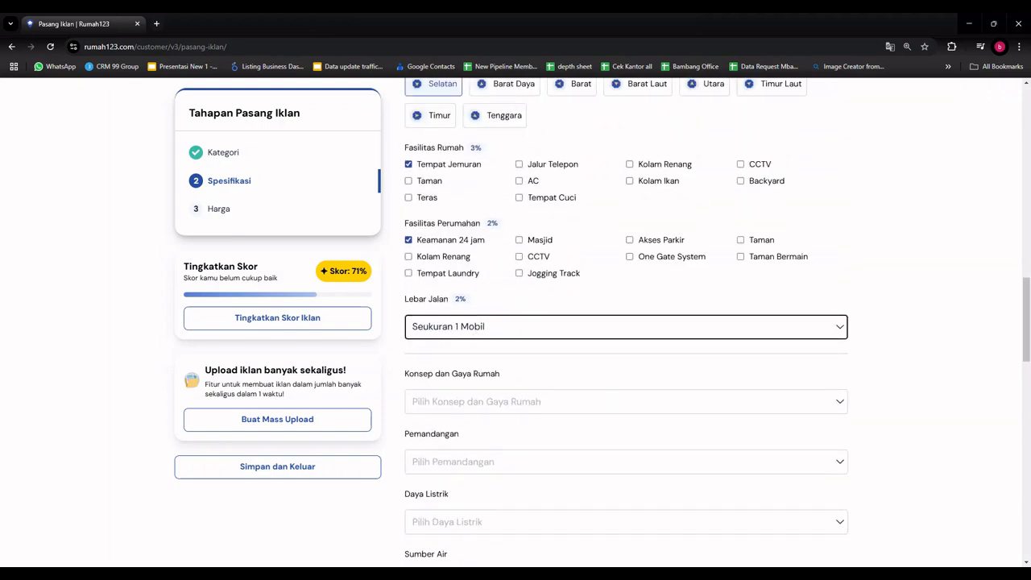
{"action": "scroll", "coordinate": [627, 322], "scroll_direction": "down", "scroll_amount": 5}
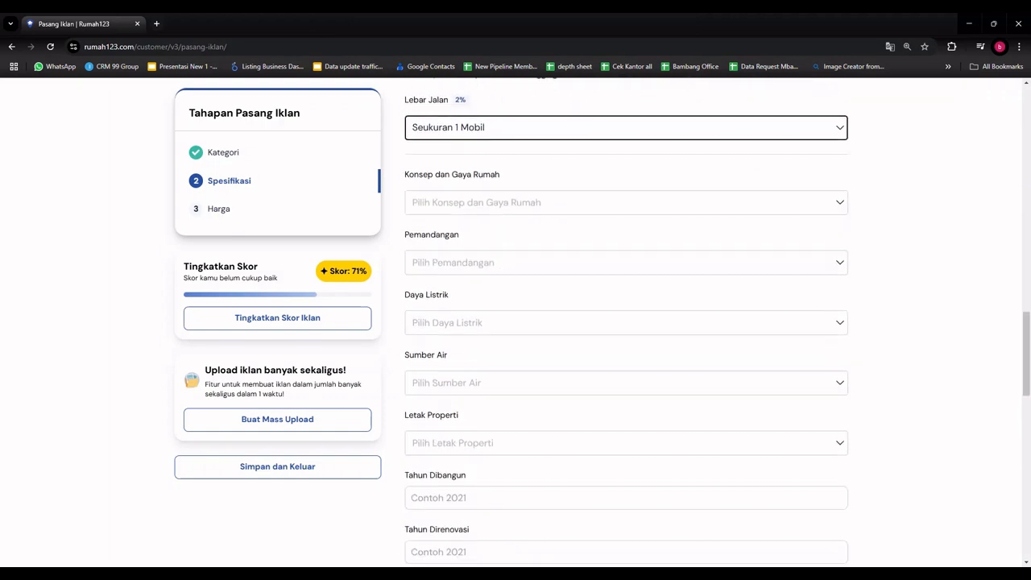
{"action": "scroll", "coordinate": [627, 322], "scroll_direction": "down", "scroll_amount": 5}
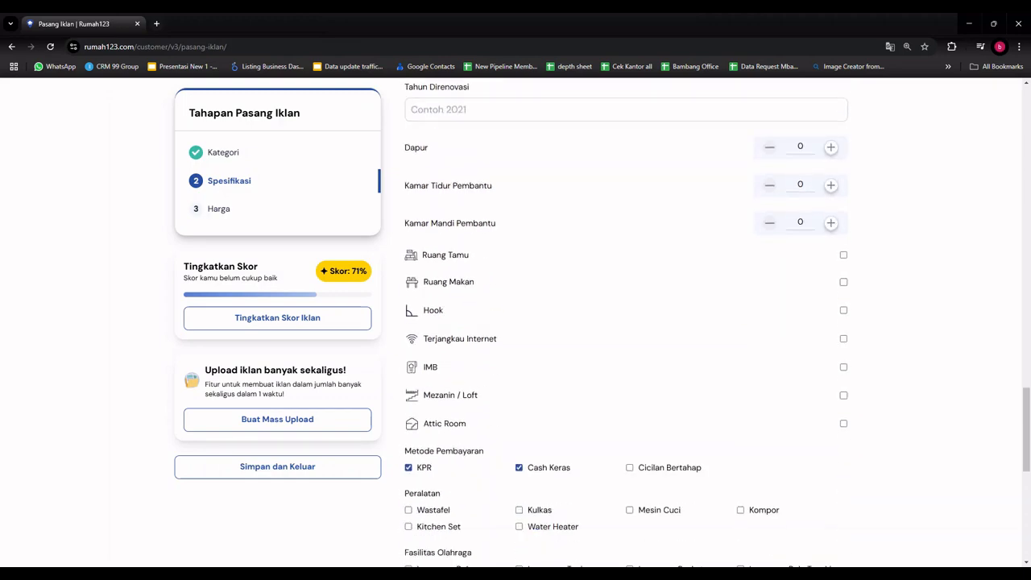
{"action": "scroll", "coordinate": [626, 322], "scroll_direction": "down", "scroll_amount": 3}
{"action": "scroll", "coordinate": [627, 322], "scroll_direction": "up", "scroll_amount": 4}
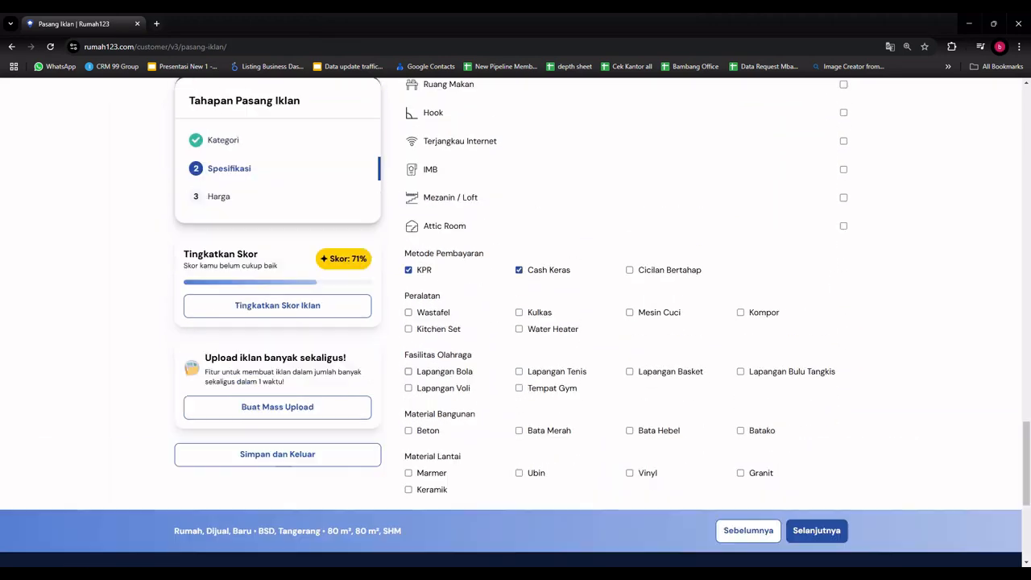
{"action": "scroll", "coordinate": [475, 392], "scroll_direction": "up", "scroll_amount": 3}
{"action": "scroll", "coordinate": [475, 392], "scroll_direction": "down", "scroll_amount": 1}
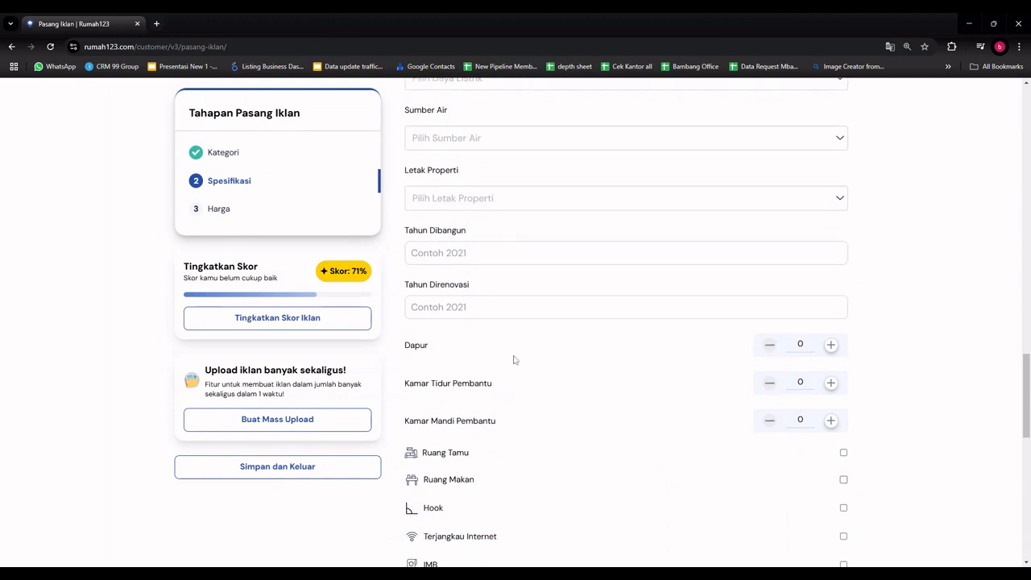
{"action": "scroll", "coordinate": [546, 403], "scroll_direction": "down", "scroll_amount": 4}
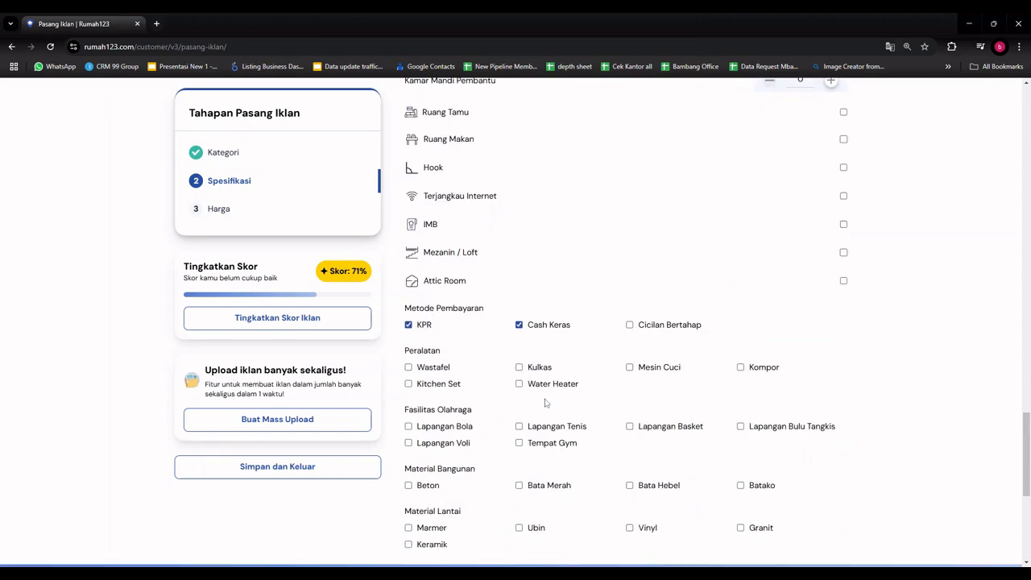
{"action": "scroll", "coordinate": [545, 403], "scroll_direction": "down", "scroll_amount": 4}
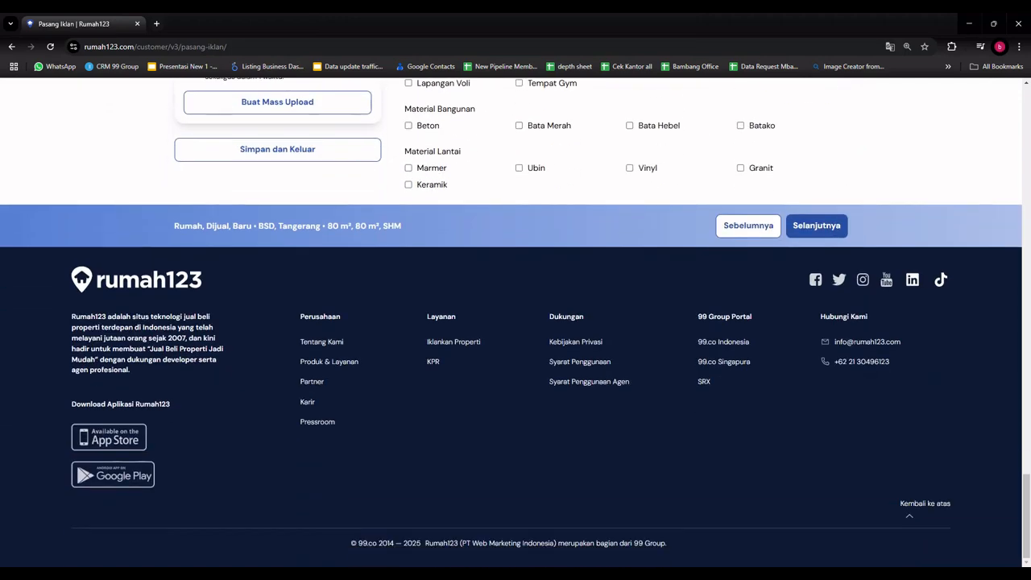
- Continue to the Harga stage of the listing and generate an automatic description
{"action": "left_click", "coordinate": [809, 226]}
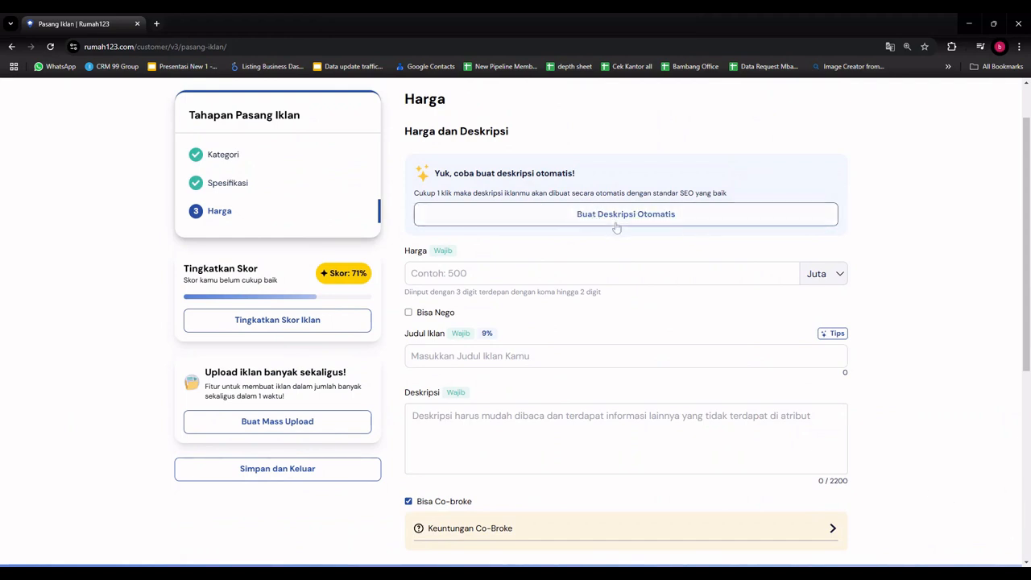
{"action": "scroll", "coordinate": [606, 396], "scroll_direction": "down", "scroll_amount": 2}
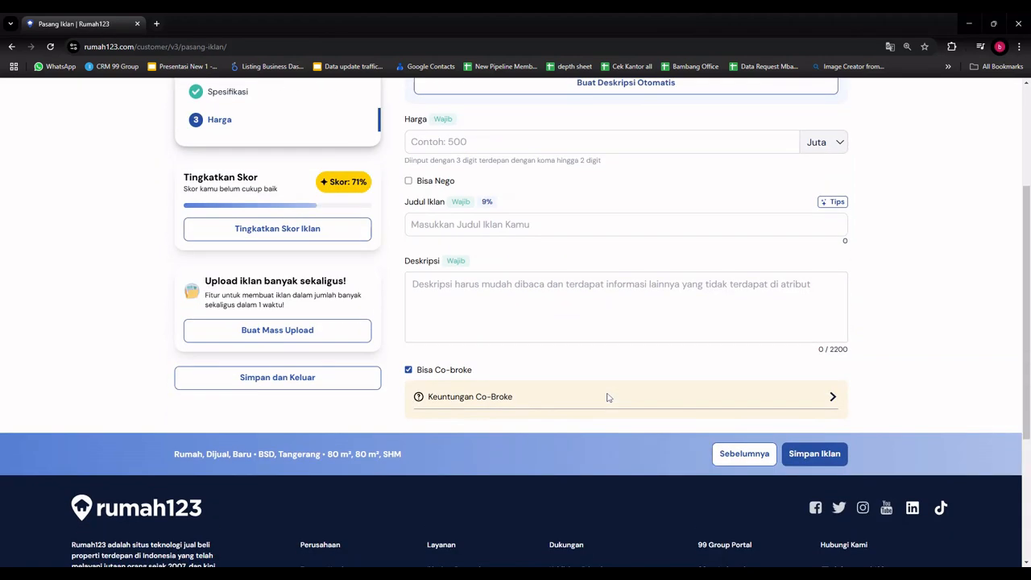
{"action": "scroll", "coordinate": [607, 396], "scroll_direction": "up", "scroll_amount": 2}
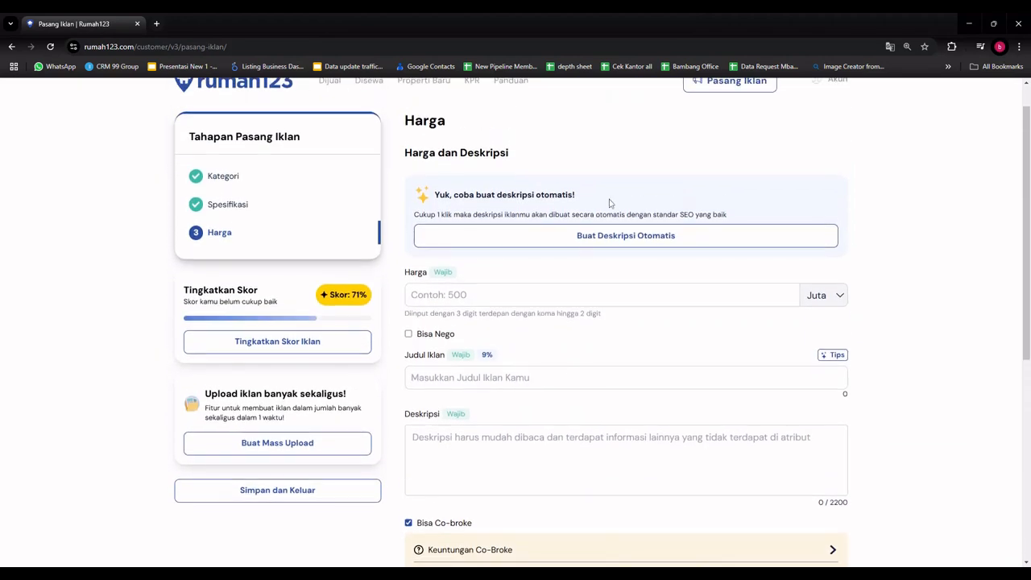
{"action": "left_click", "coordinate": [618, 239]}
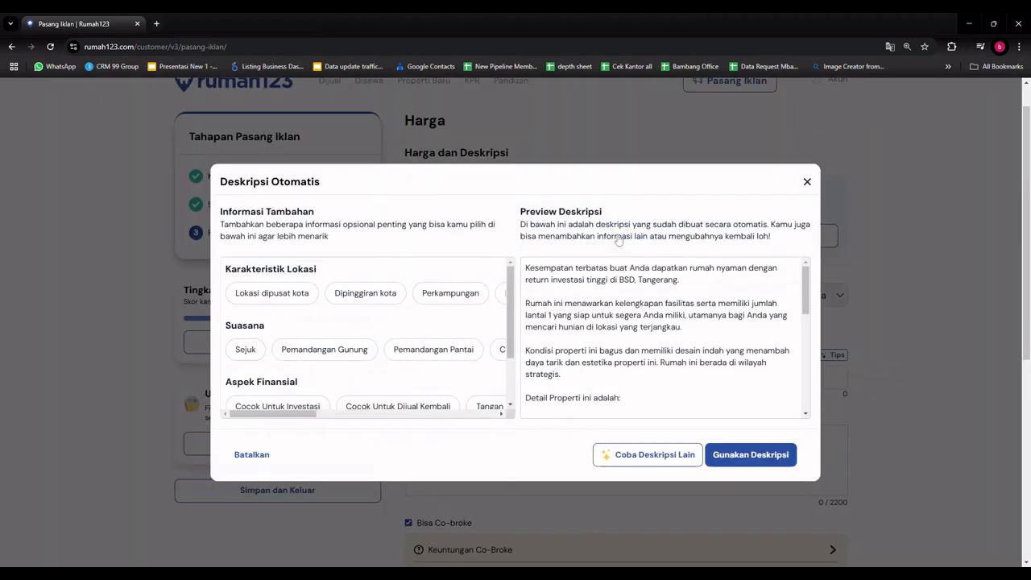
- Read through the automatically generated description, including its property details, facilities and selling points
{"action": "scroll", "coordinate": [665, 339], "scroll_direction": "up", "scroll_amount": 1}
{"action": "scroll", "coordinate": [665, 338], "scroll_direction": "down", "scroll_amount": 4}
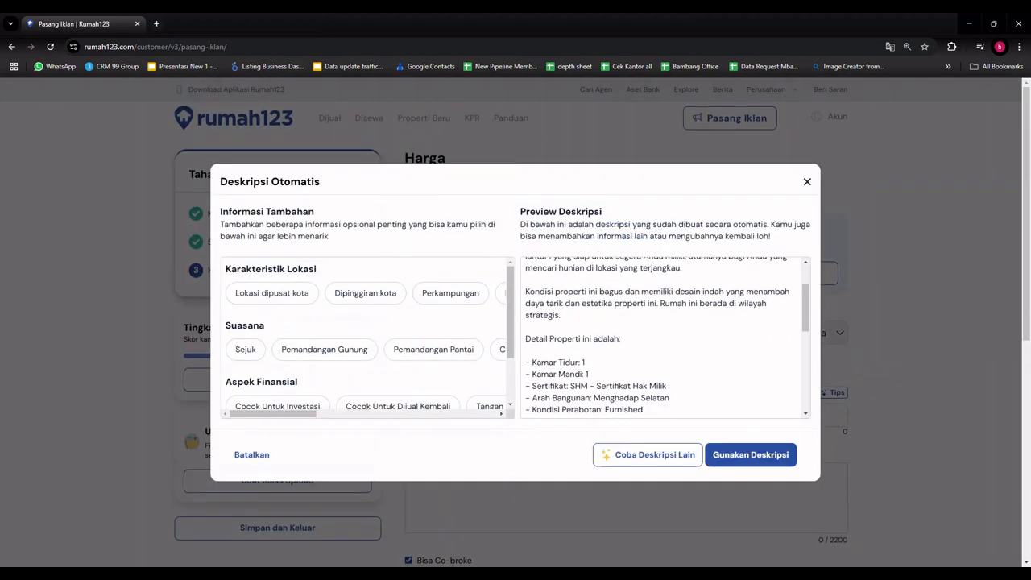
{"action": "scroll", "coordinate": [665, 338], "scroll_direction": "down", "scroll_amount": 1}
{"action": "scroll", "coordinate": [665, 338], "scroll_direction": "up", "scroll_amount": 6}
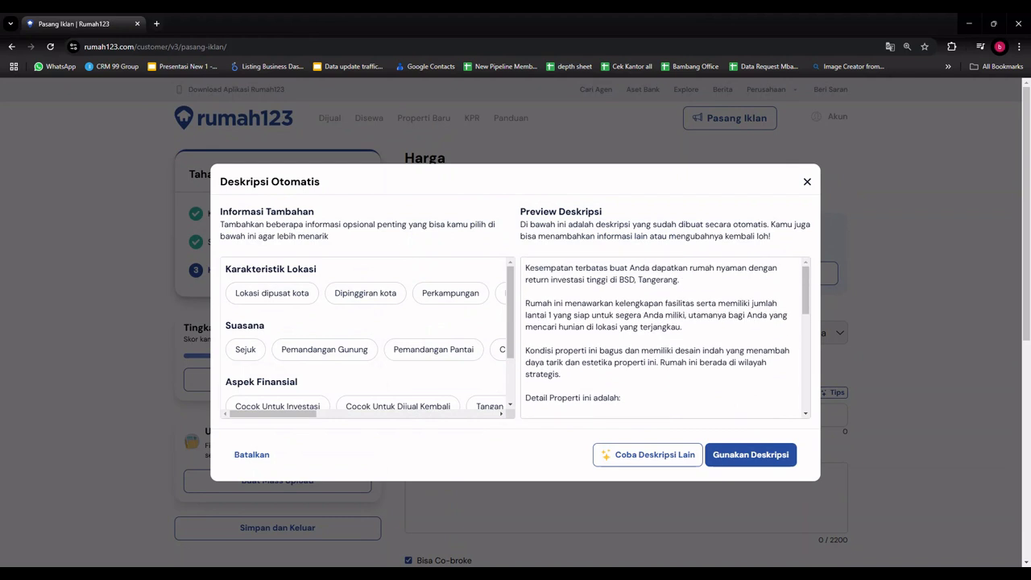
{"action": "scroll", "coordinate": [665, 338], "scroll_direction": "down", "scroll_amount": 3}
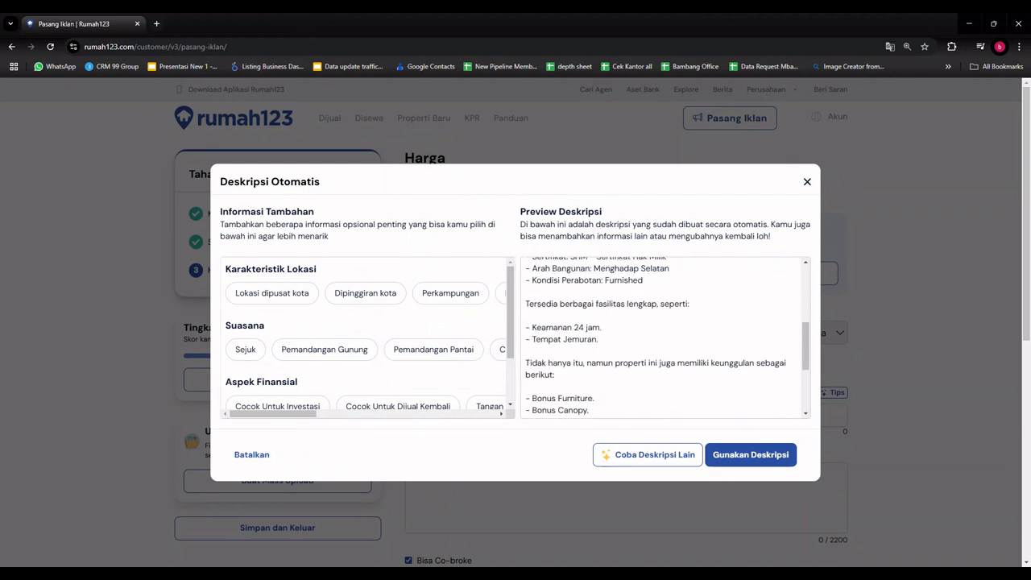
{"action": "scroll", "coordinate": [665, 339], "scroll_direction": "up", "scroll_amount": 1}
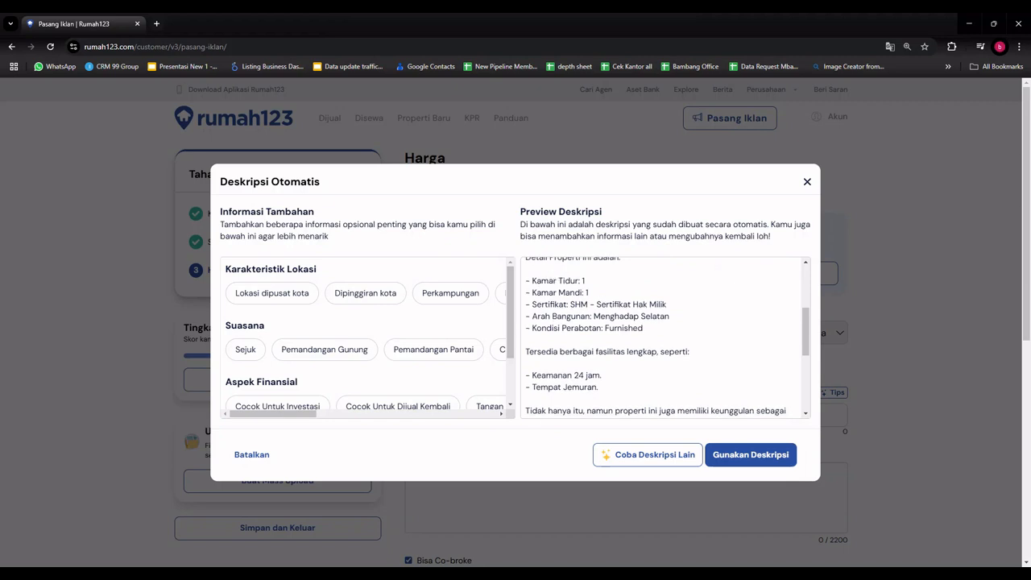
{"action": "scroll", "coordinate": [665, 338], "scroll_direction": "up", "scroll_amount": 3}
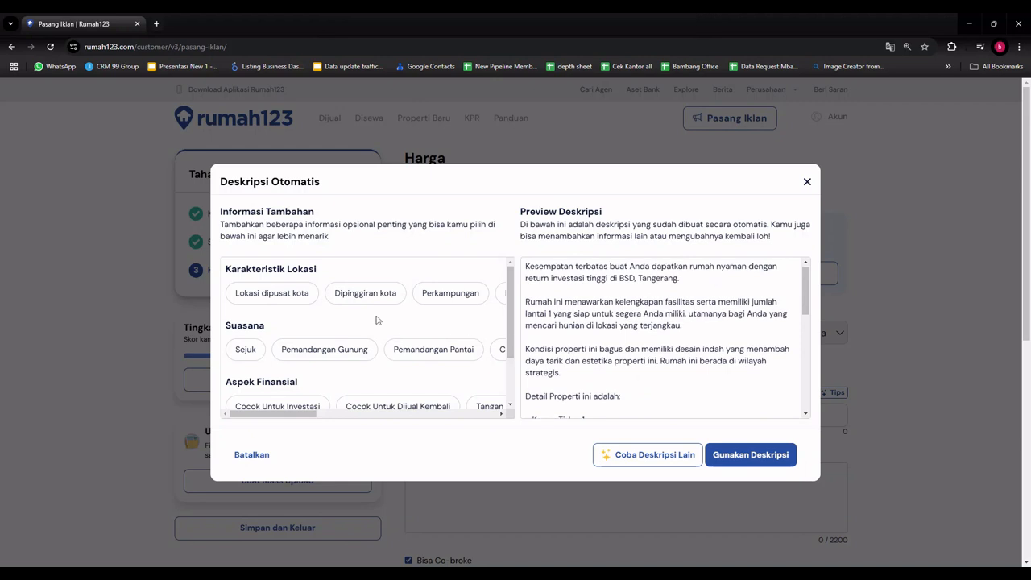
- Add the location characteristic Lokasi dipusat kota and the atmosphere options Sejuk and Pemandangan Gunung to the automatic description
{"action": "left_click", "coordinate": [280, 295]}
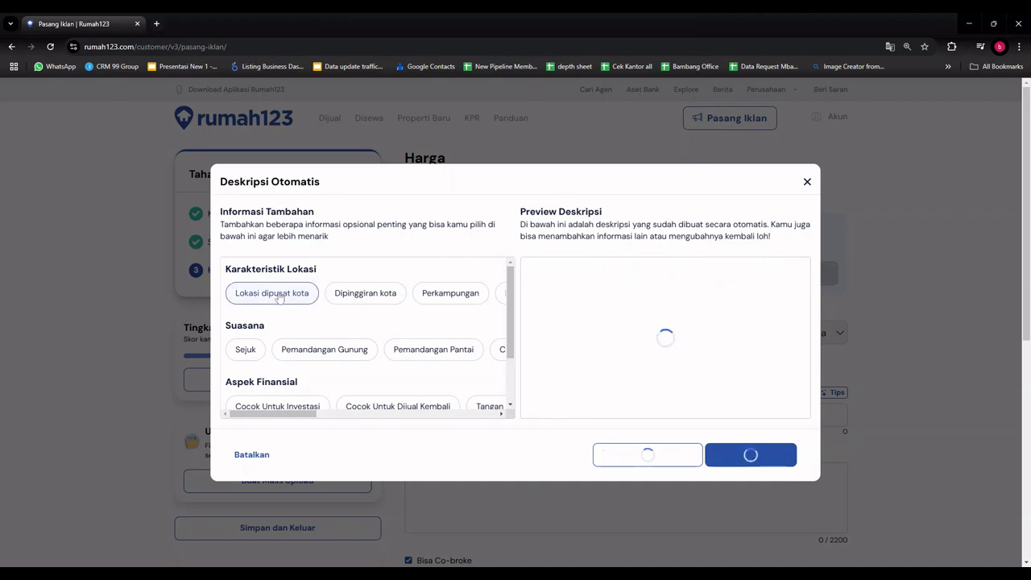
{"action": "left_click", "coordinate": [256, 353]}
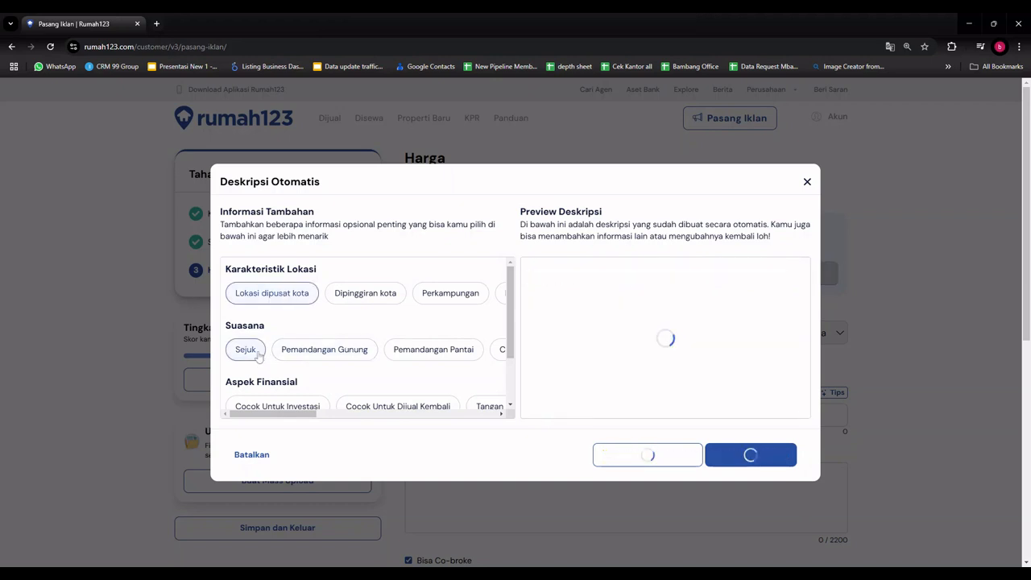
{"action": "left_click", "coordinate": [306, 353]}
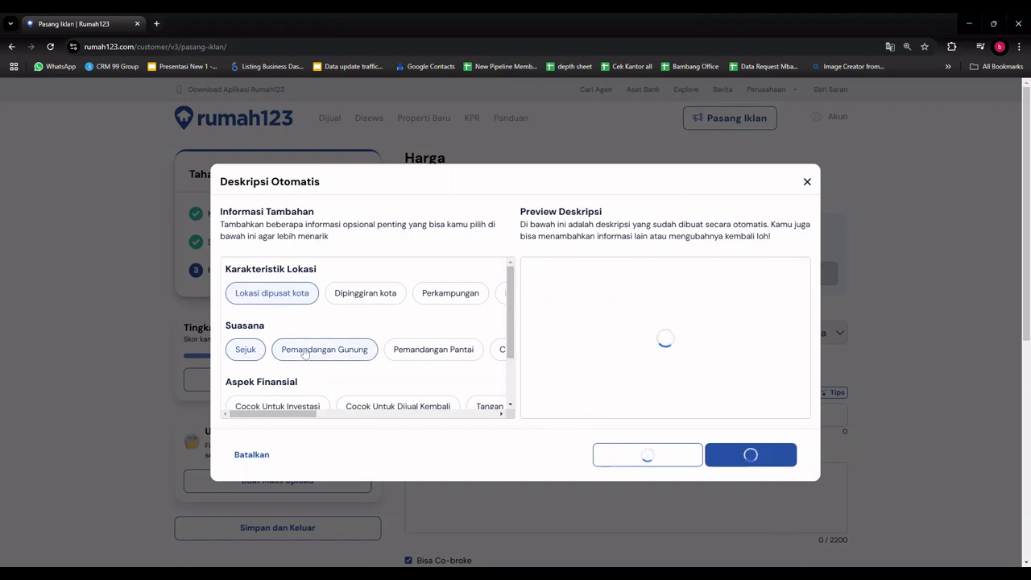
{"action": "left_click", "coordinate": [423, 353]}
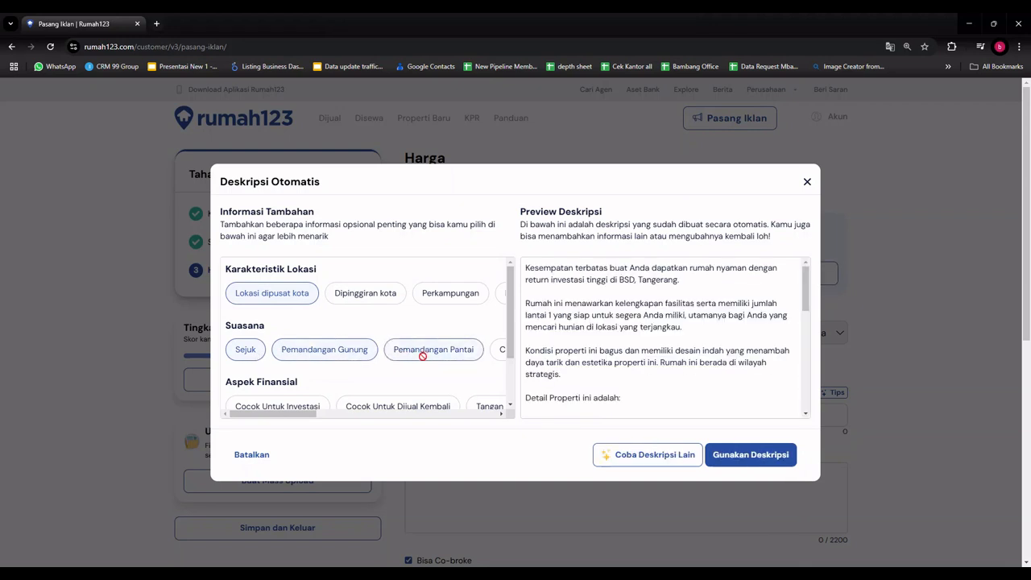
- Add the financial aspect Cocok Untuk Investasi and the popular option Properti Bisa Nego to the automatic description
{"action": "scroll", "coordinate": [396, 393], "scroll_direction": "down", "scroll_amount": 1}
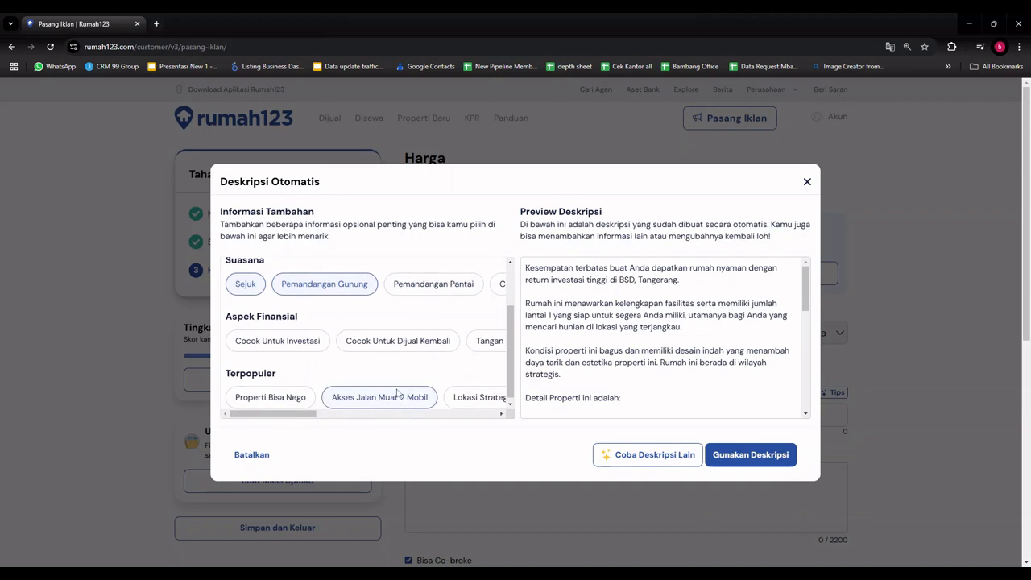
{"action": "left_click", "coordinate": [307, 352]}
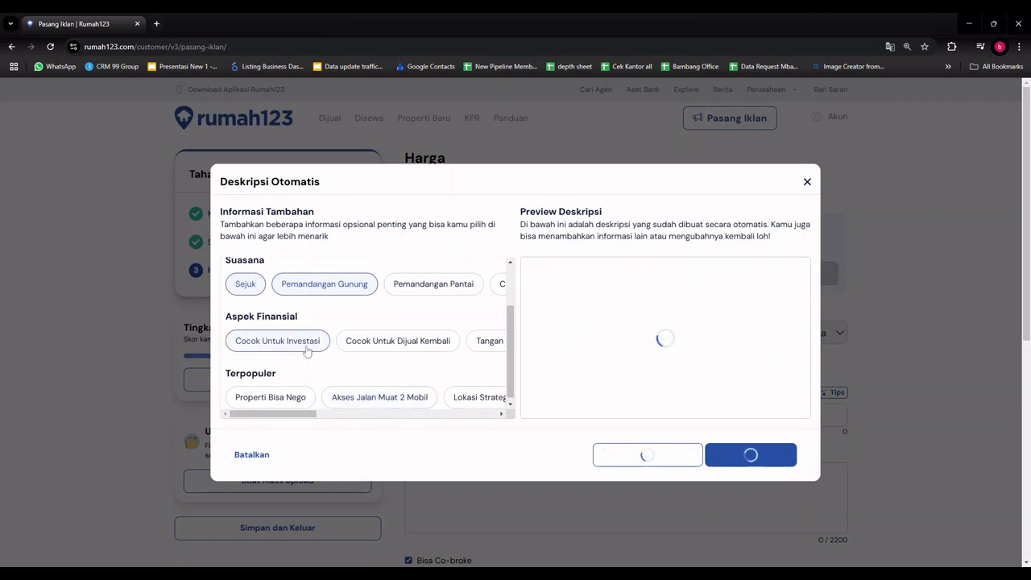
{"action": "scroll", "coordinate": [306, 351], "scroll_direction": "down", "scroll_amount": 1}
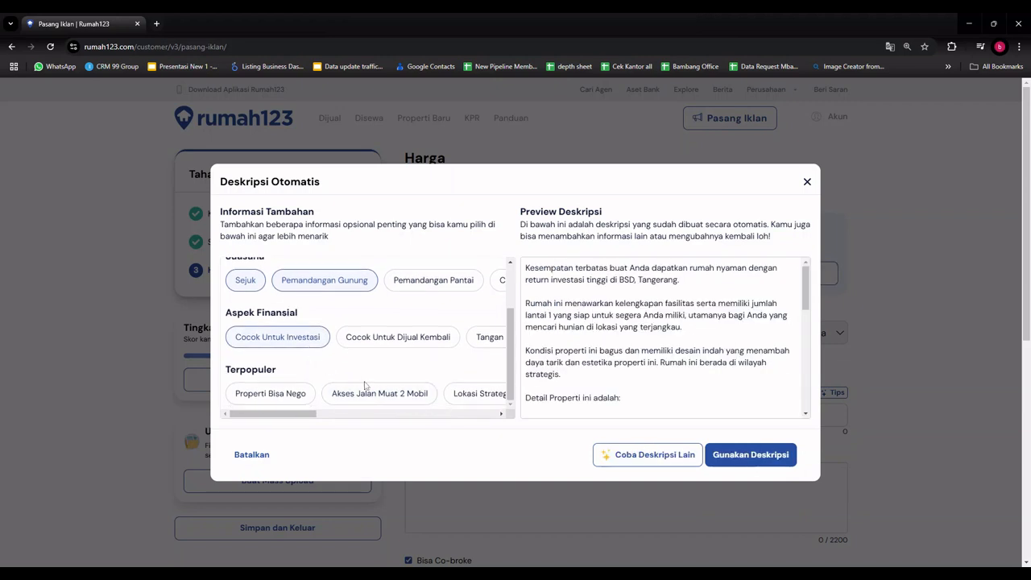
{"action": "left_click", "coordinate": [288, 394]}
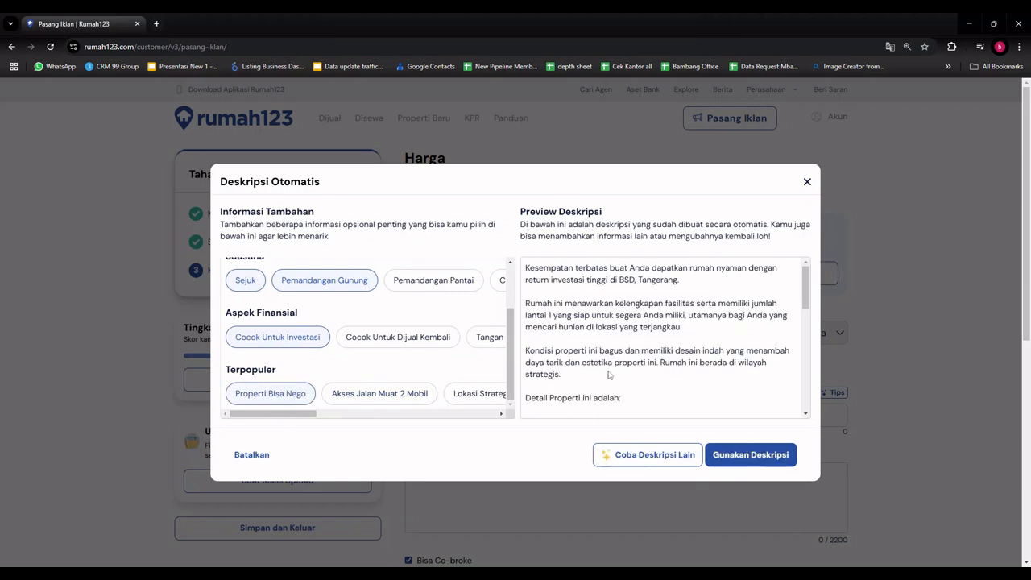
- Check the chosen additional information against the selling points in the updated description preview
{"action": "scroll", "coordinate": [342, 339], "scroll_direction": "up", "scroll_amount": 1}
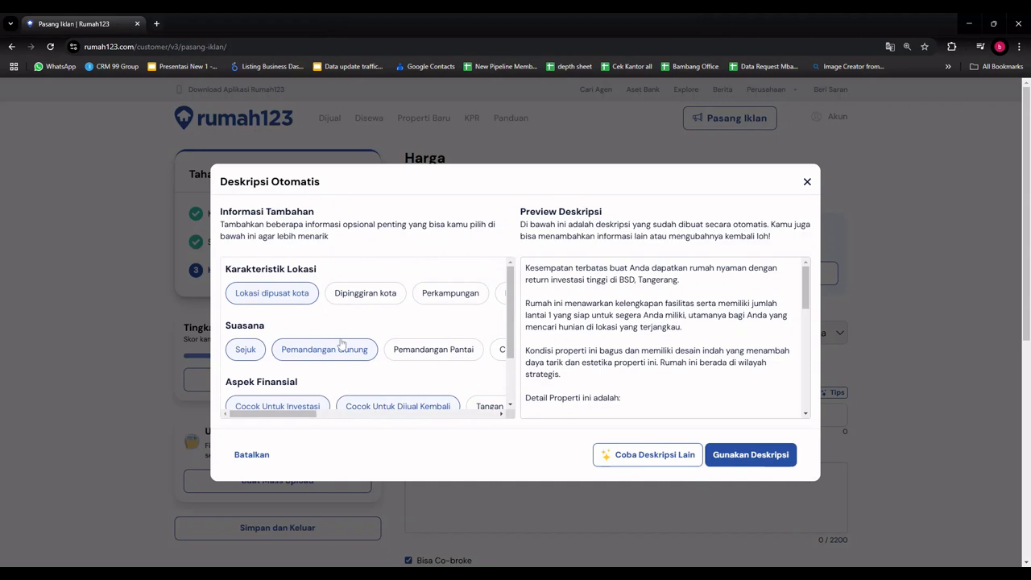
{"action": "scroll", "coordinate": [341, 339], "scroll_direction": "down", "scroll_amount": 1}
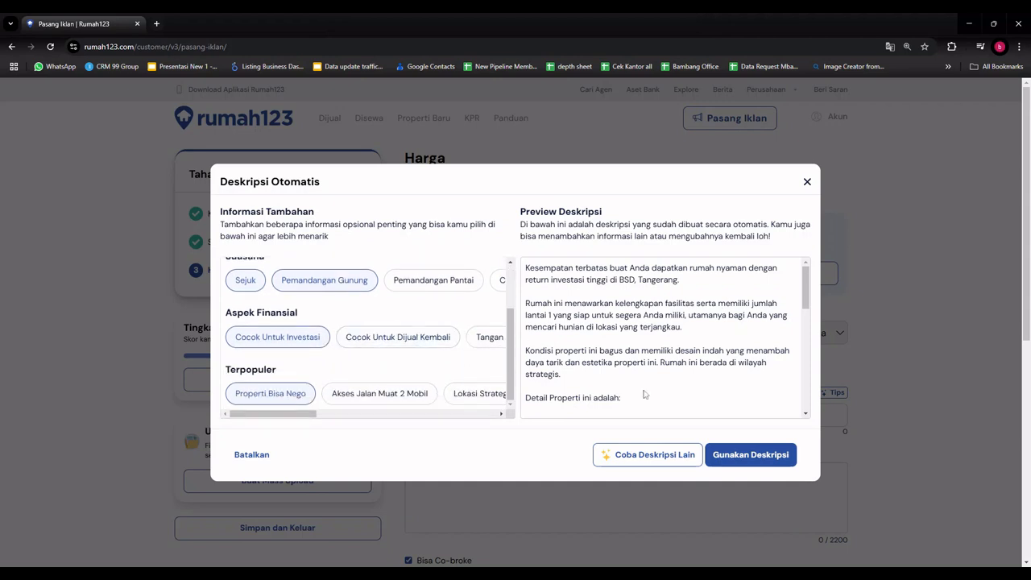
{"action": "scroll", "coordinate": [671, 299], "scroll_direction": "down", "scroll_amount": 5}
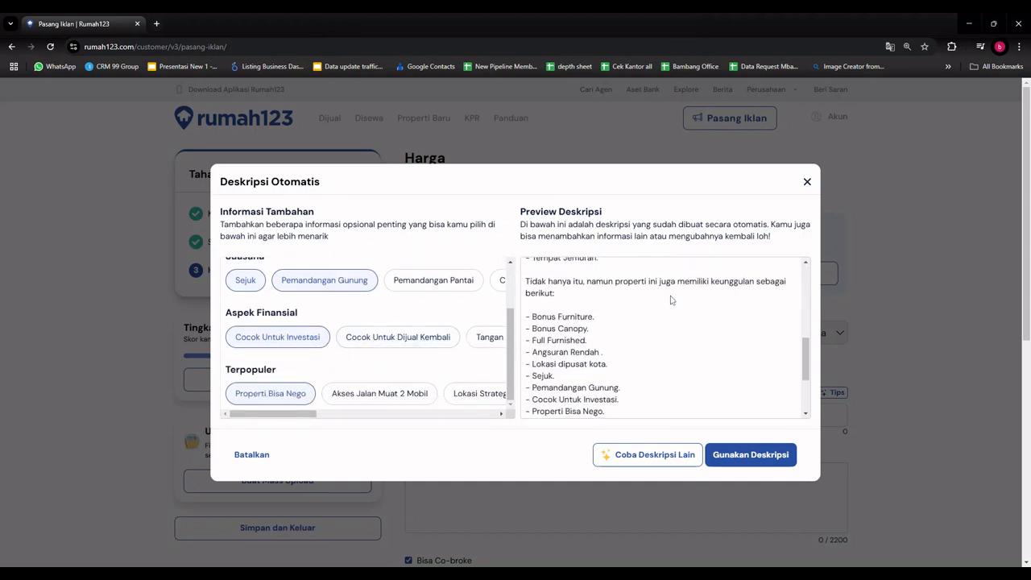
{"action": "scroll", "coordinate": [665, 338], "scroll_direction": "up", "scroll_amount": 5}
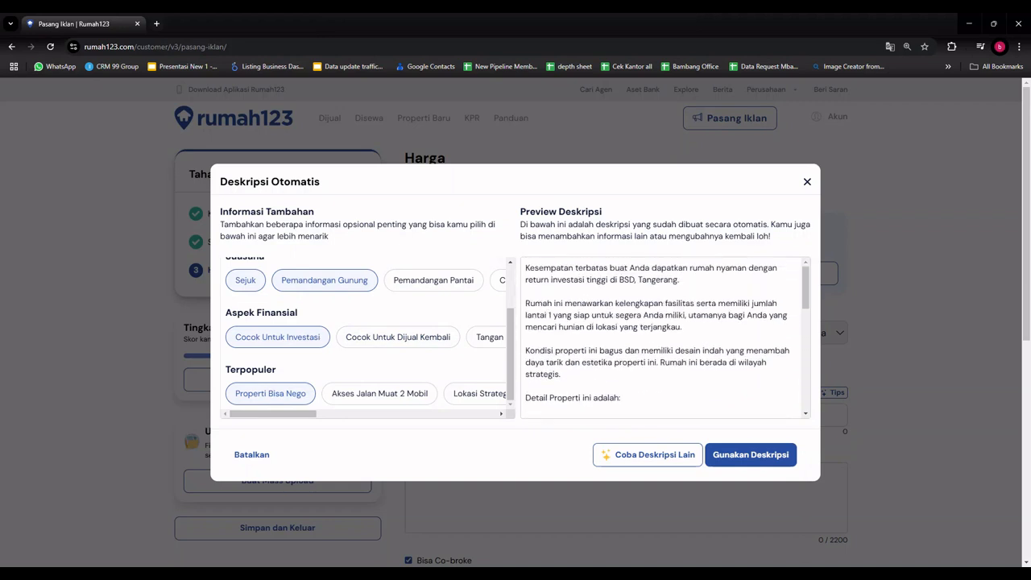
{"action": "scroll", "coordinate": [667, 339], "scroll_direction": "down", "scroll_amount": 1}
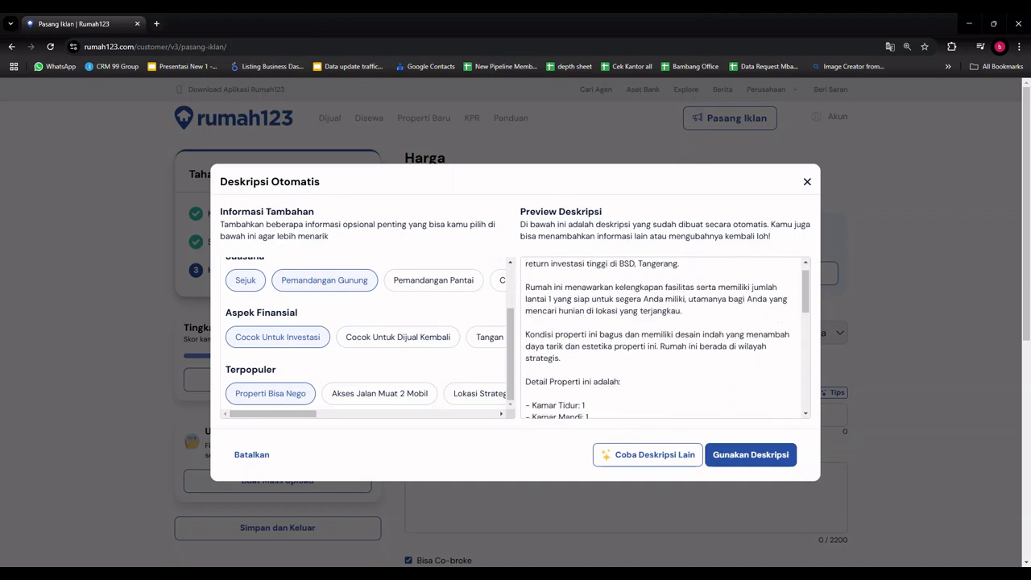
{"action": "scroll", "coordinate": [667, 339], "scroll_direction": "up", "scroll_amount": 1}
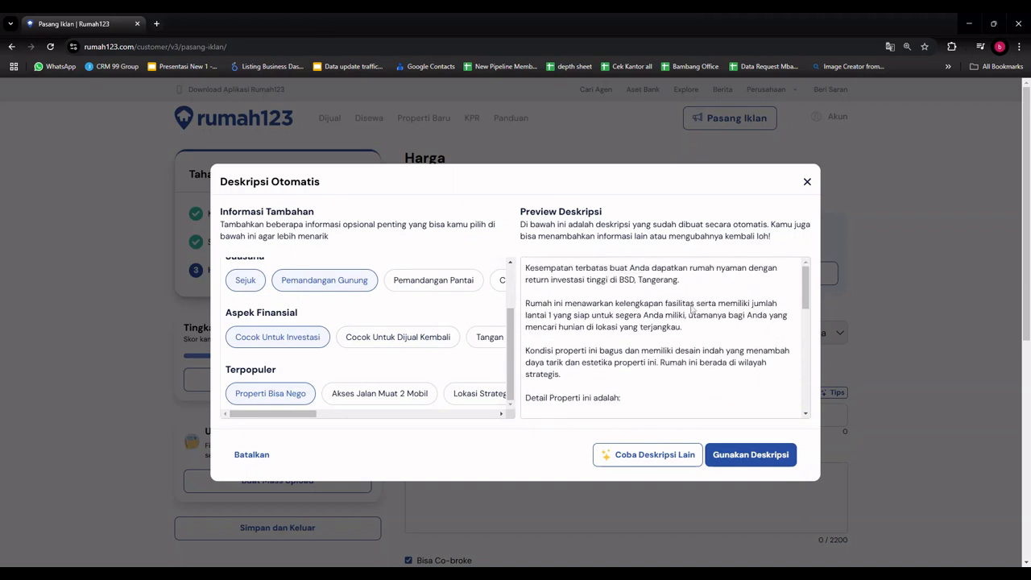
- Generate an alternative automatic description, read through its preview, and use it for the listing
{"action": "scroll", "coordinate": [698, 386], "scroll_direction": "down", "scroll_amount": 5}
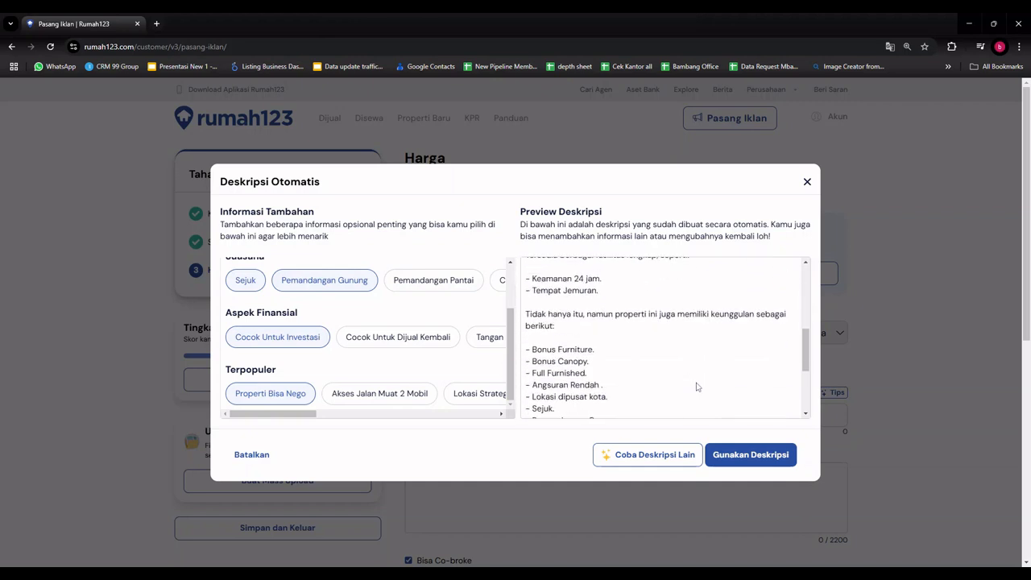
{"action": "left_click", "coordinate": [655, 456]}
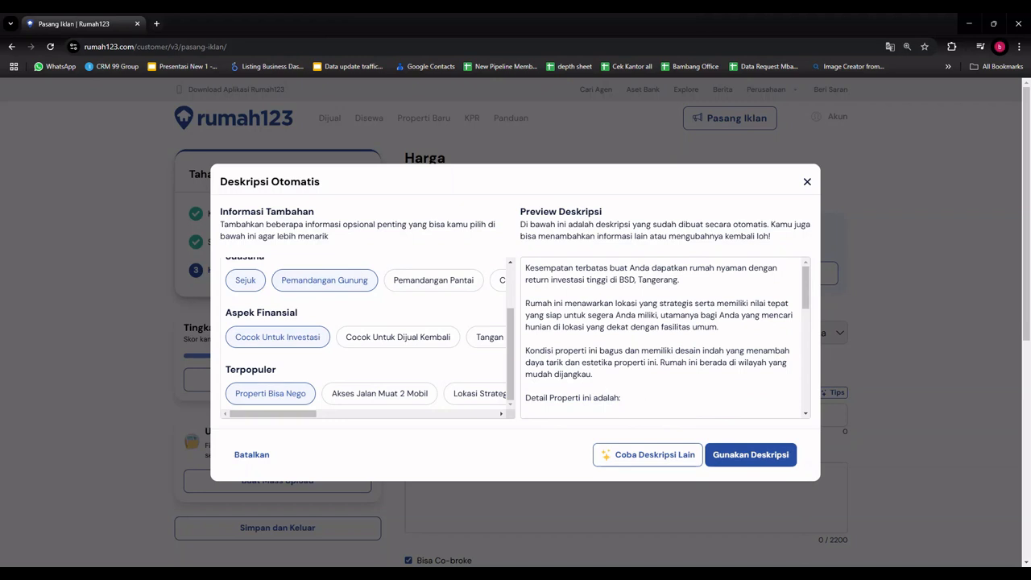
{"action": "scroll", "coordinate": [665, 338], "scroll_direction": "down", "scroll_amount": 5}
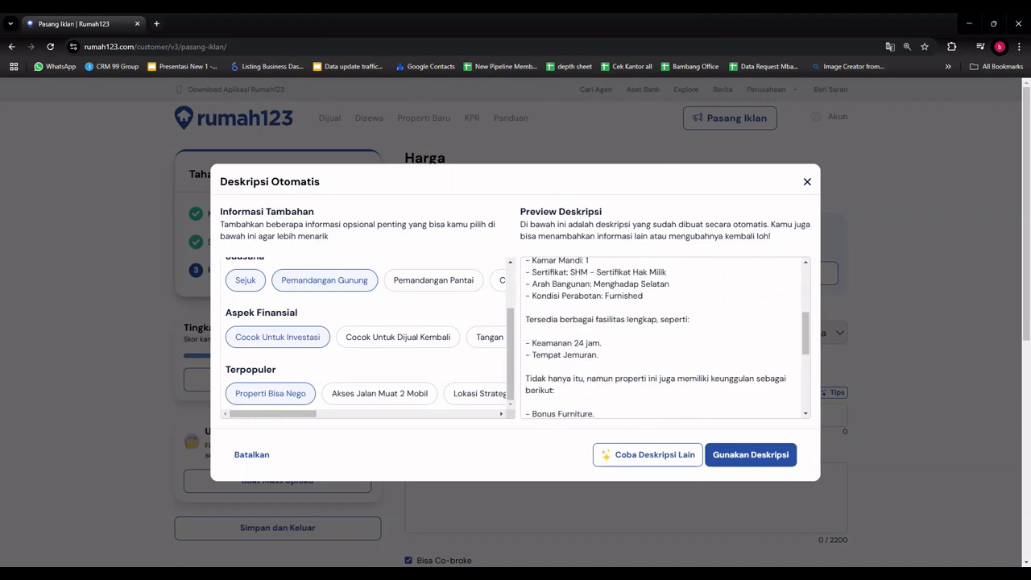
{"action": "scroll", "coordinate": [665, 338], "scroll_direction": "down", "scroll_amount": 3}
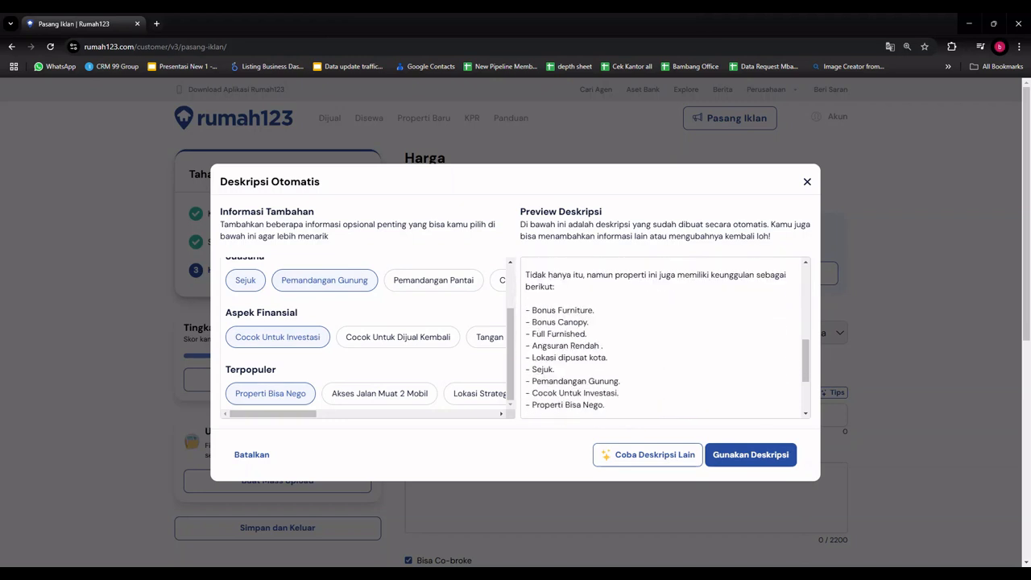
{"action": "left_click", "coordinate": [746, 458]}
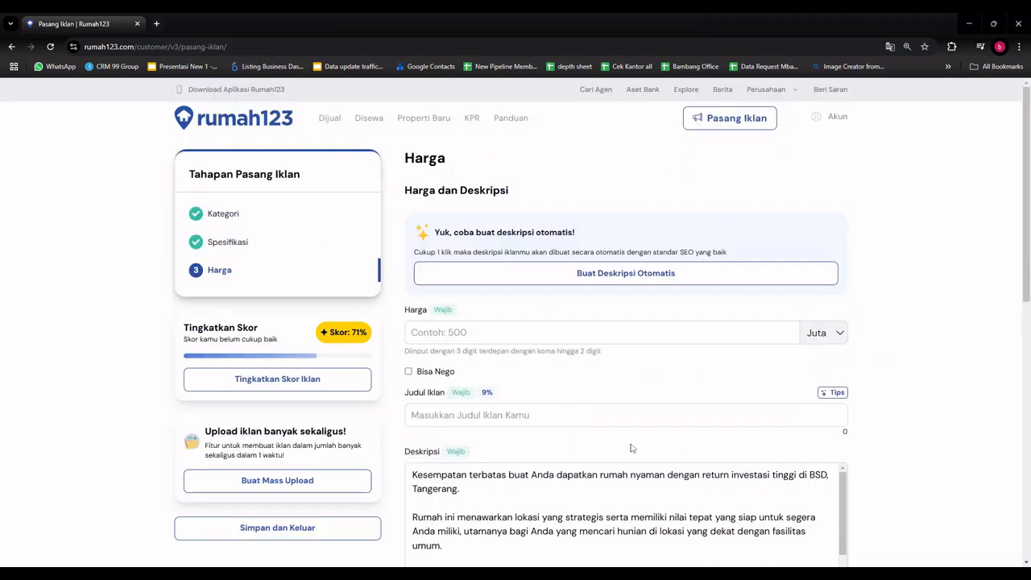
- Add the text "tambahan bla bla" after the sentence ending "mudah dijangkau." in the description
{"action": "scroll", "coordinate": [624, 452], "scroll_direction": "down", "scroll_amount": 2}
{"action": "scroll", "coordinate": [624, 455], "scroll_direction": "up", "scroll_amount": 1}
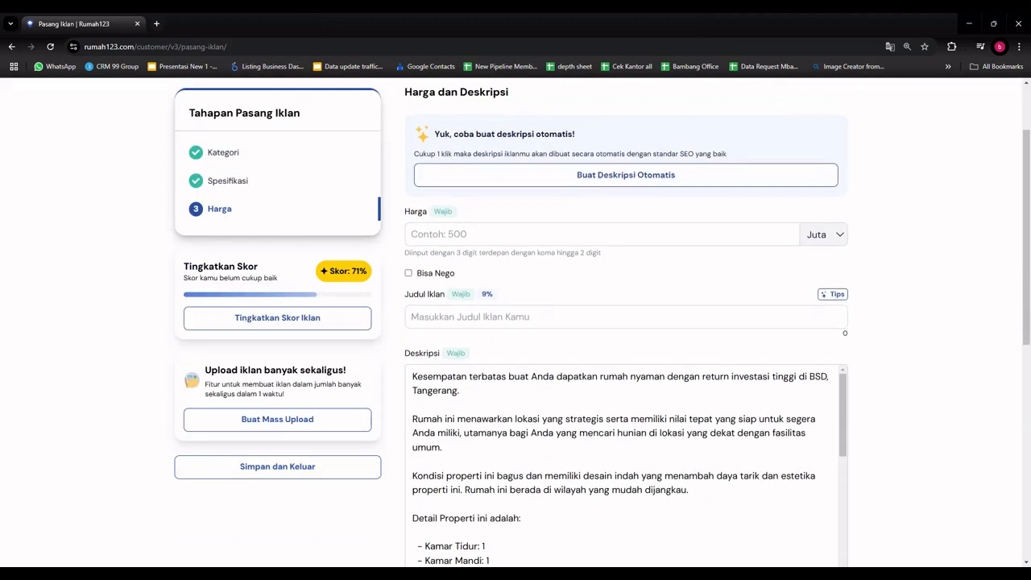
{"action": "scroll", "coordinate": [624, 456], "scroll_direction": "down", "scroll_amount": 2}
{"action": "scroll", "coordinate": [624, 463], "scroll_direction": "up", "scroll_amount": 1}
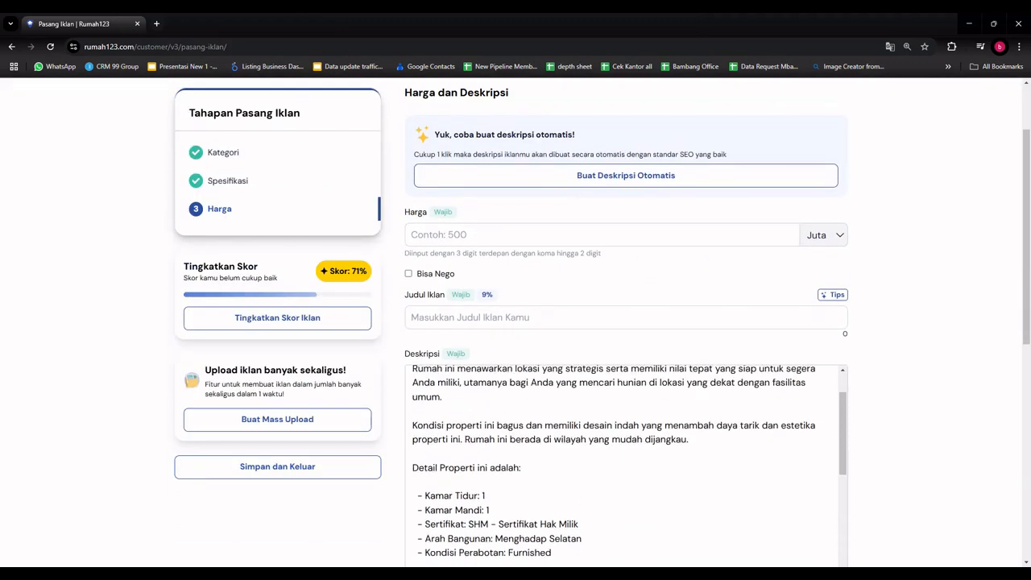
{"action": "left_click", "coordinate": [690, 439]}
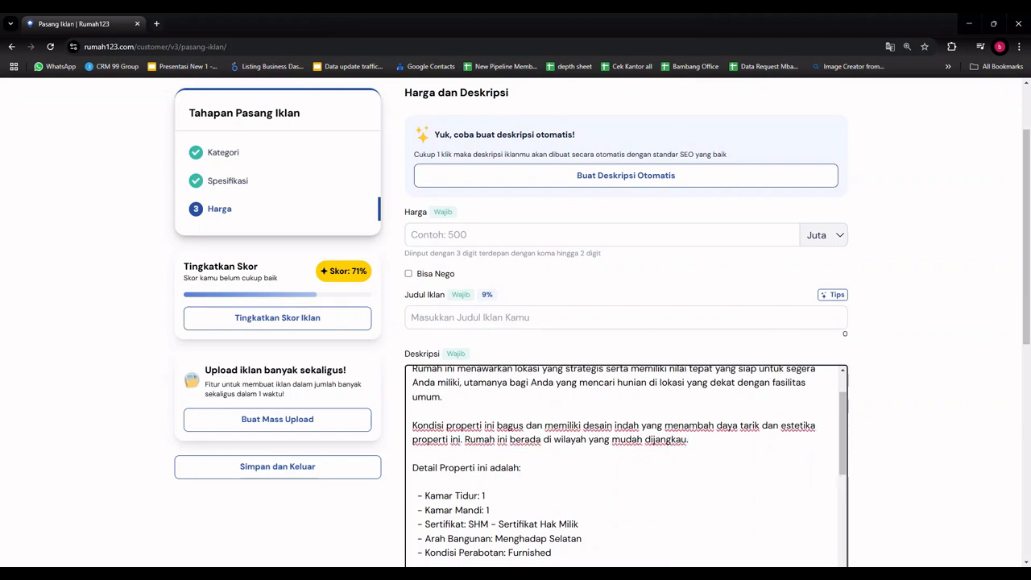
{"action": "type", "text": "tambahan bla b"}
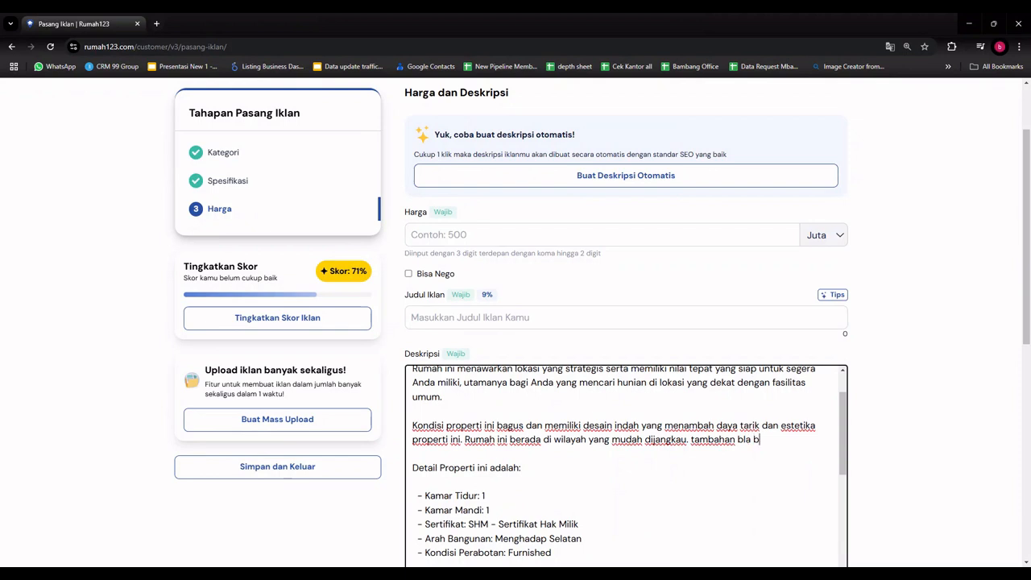
{"action": "type", "text": "la"}
- Build the ad title from all the recommended keywords: Rumah, Bagus, Furnished, SHM and BSD, Tangerang
{"action": "left_click", "coordinate": [625, 317]}
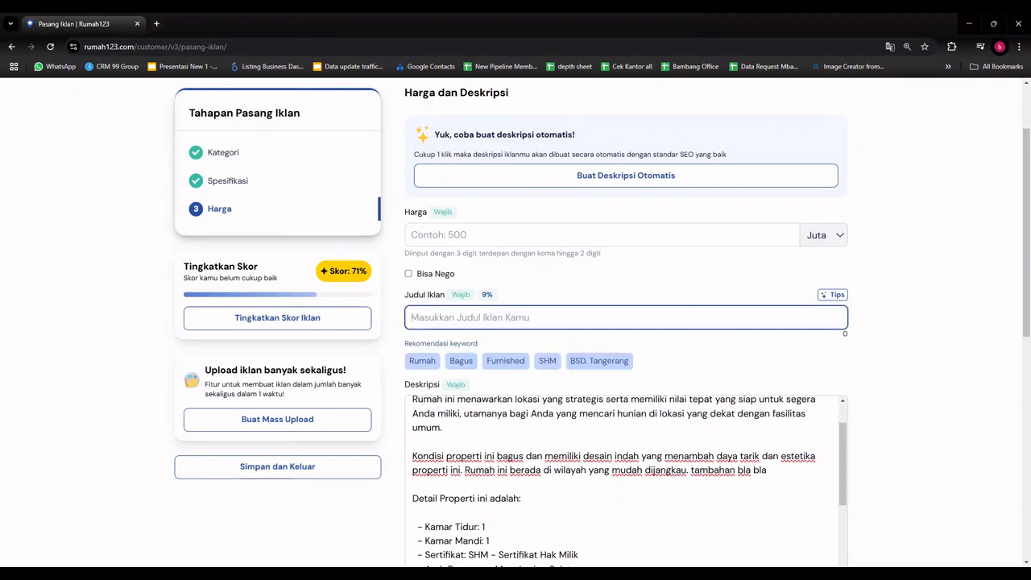
{"action": "left_click", "coordinate": [430, 362]}
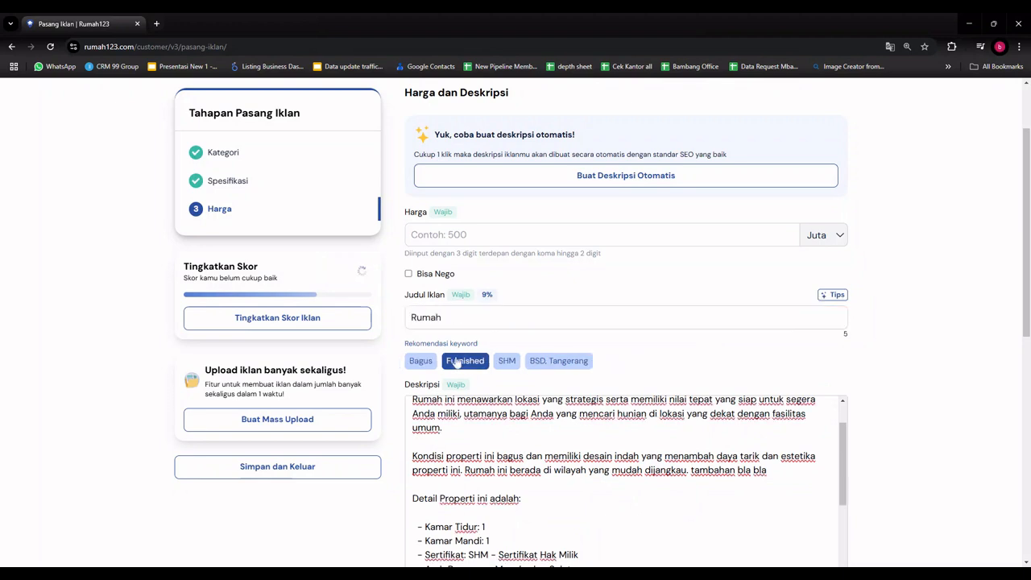
{"action": "left_click", "coordinate": [430, 362]}
{"action": "left_click", "coordinate": [434, 363]}
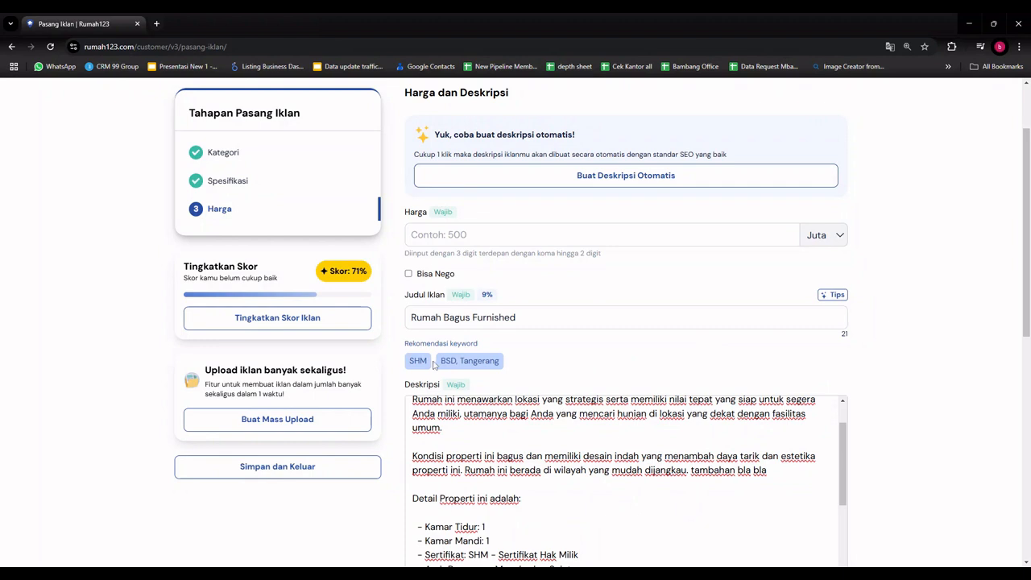
{"action": "left_click", "coordinate": [419, 361]}
{"action": "left_click", "coordinate": [435, 362]}
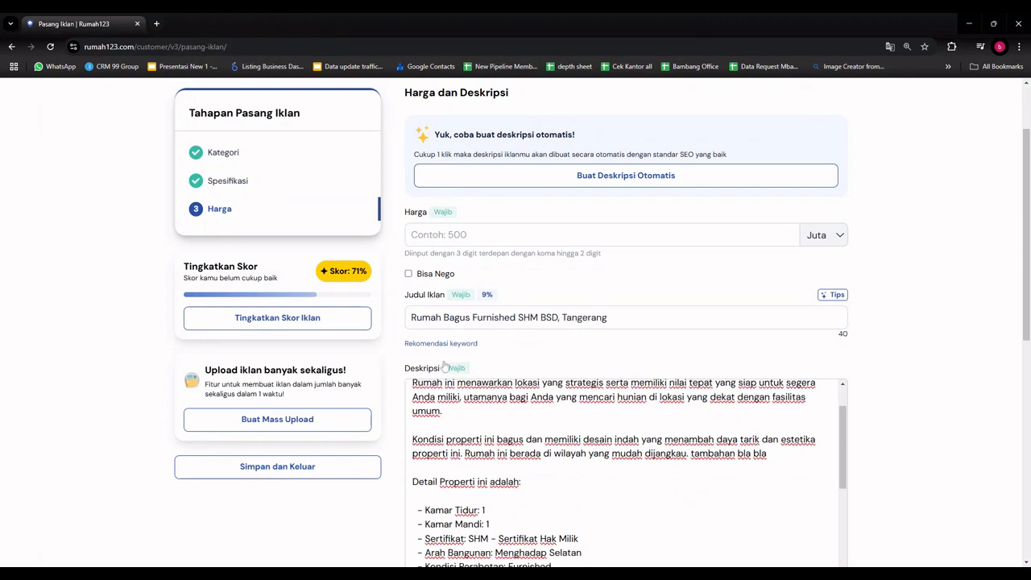
- Set the price unit to Miliar and enter a price of 2,53
{"action": "left_click", "coordinate": [653, 236]}
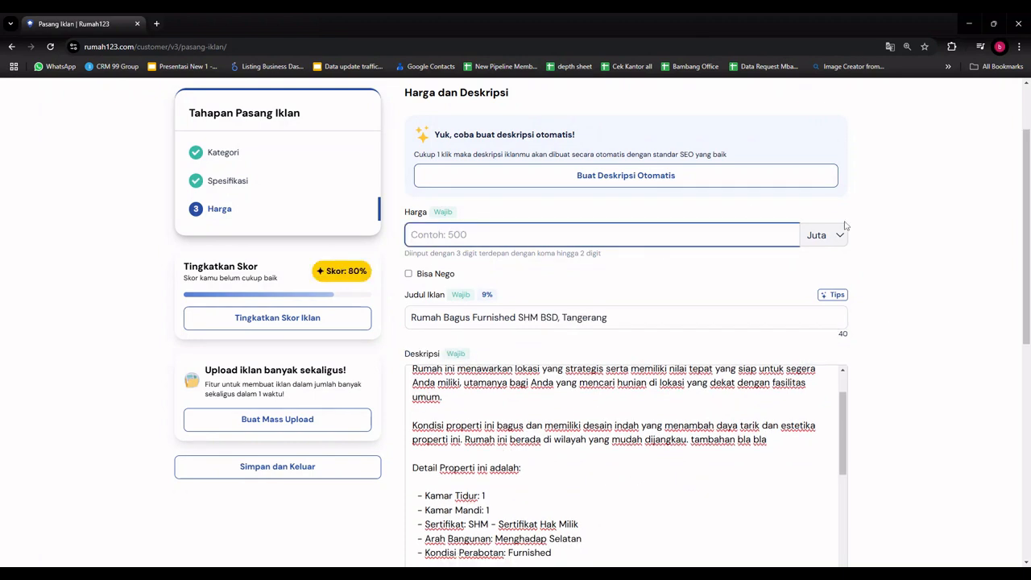
{"action": "left_click", "coordinate": [824, 236]}
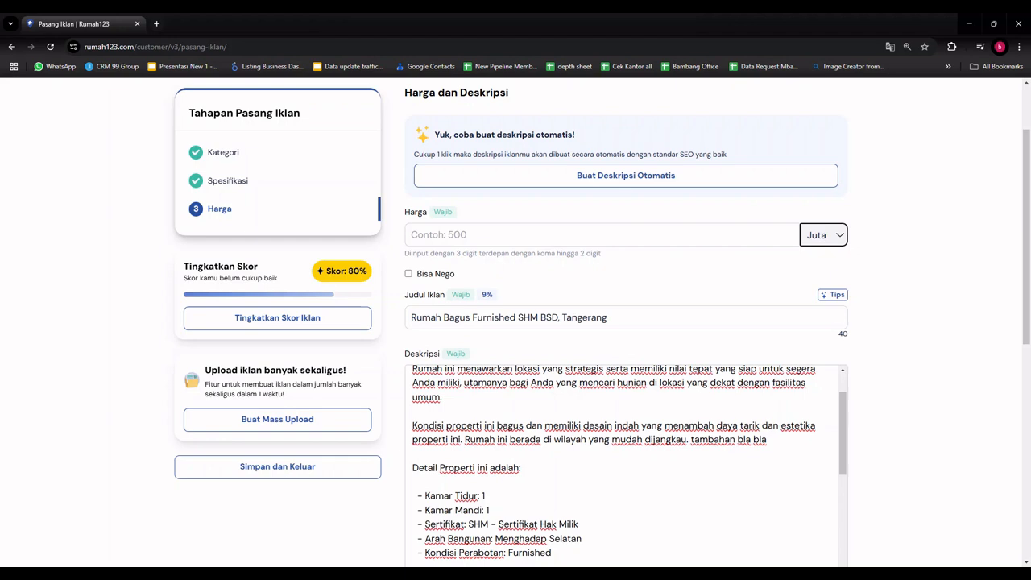
{"action": "left_click", "coordinate": [795, 298]}
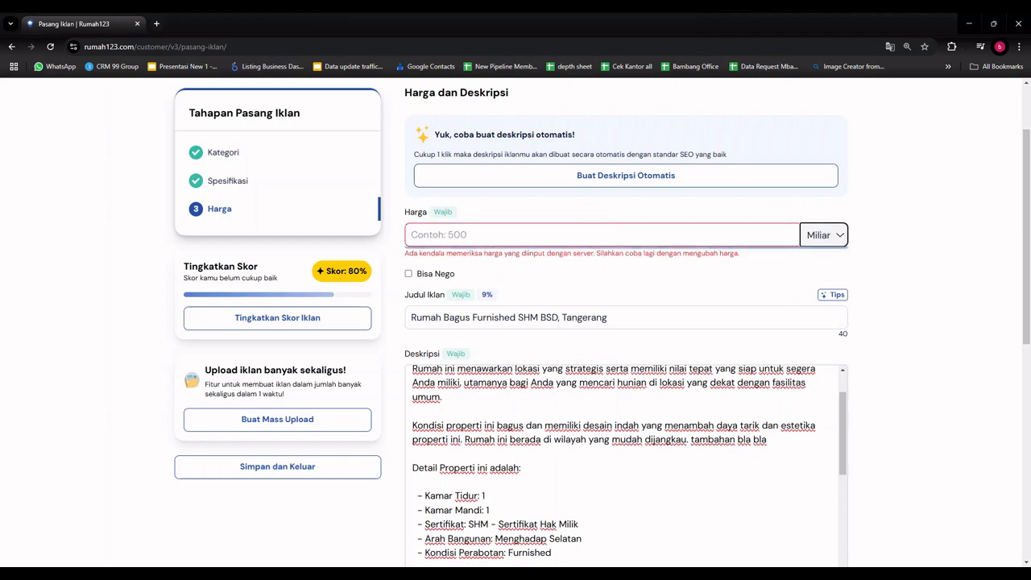
{"action": "left_click", "coordinate": [590, 235]}
{"action": "type", "text": "2"}
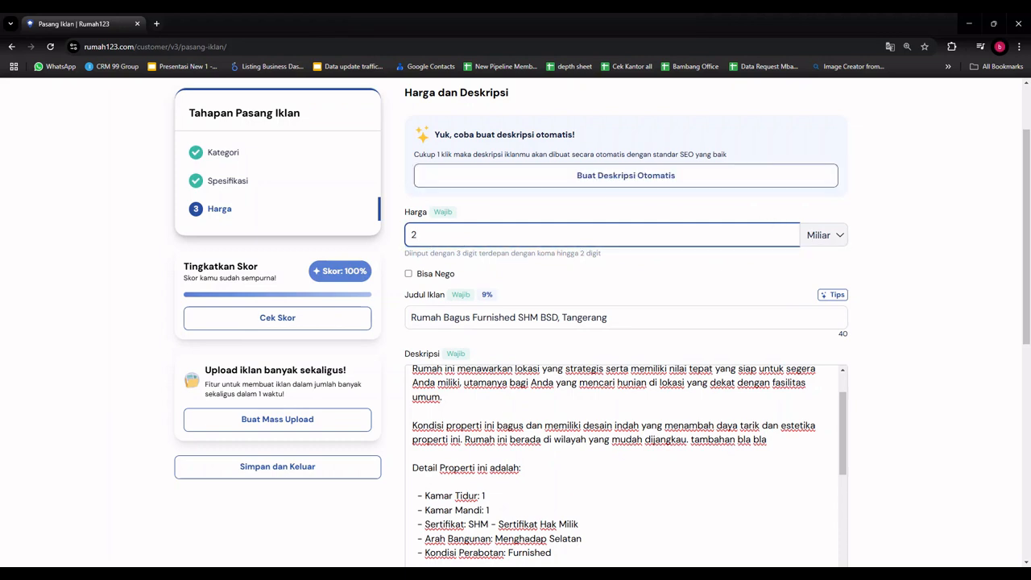
{"action": "type", "text": ",5"}
{"action": "type", "text": "3"}
- Review the price, title, listing score and full description text on the price page
{"action": "scroll", "coordinate": [580, 295], "scroll_direction": "down", "scroll_amount": 3}
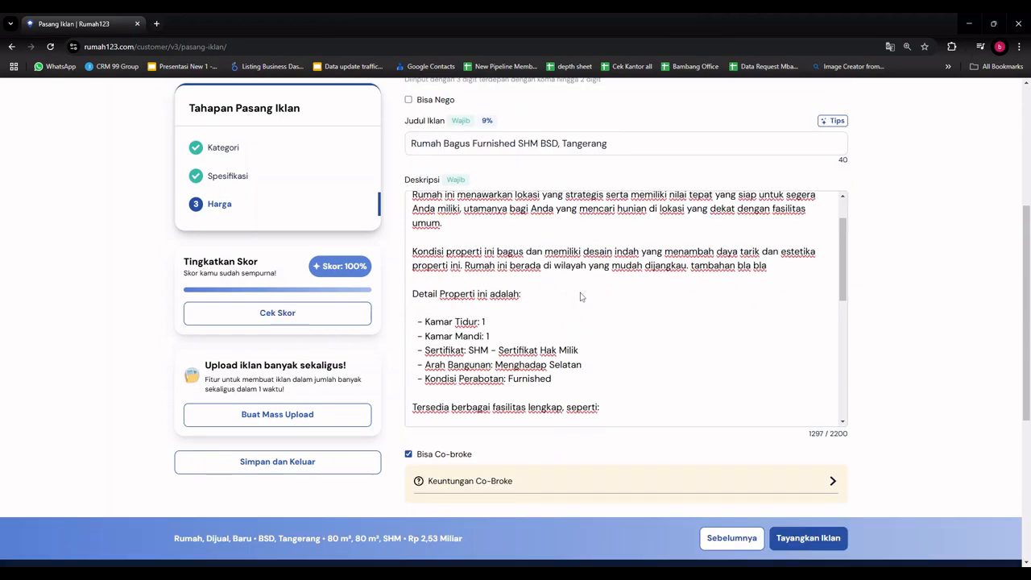
{"action": "scroll", "coordinate": [580, 296], "scroll_direction": "up", "scroll_amount": 1}
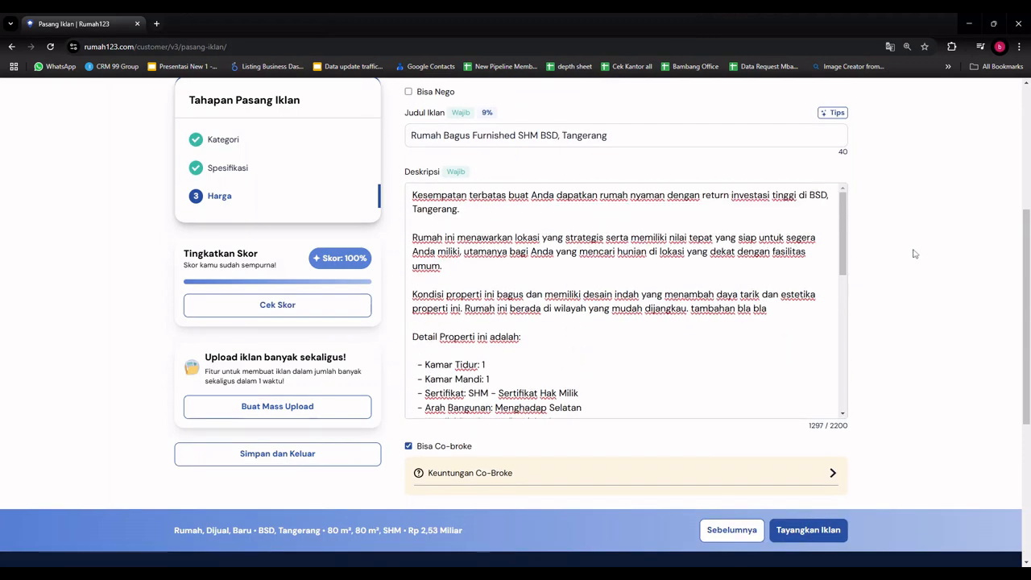
{"action": "scroll", "coordinate": [918, 255], "scroll_direction": "up", "scroll_amount": 2}
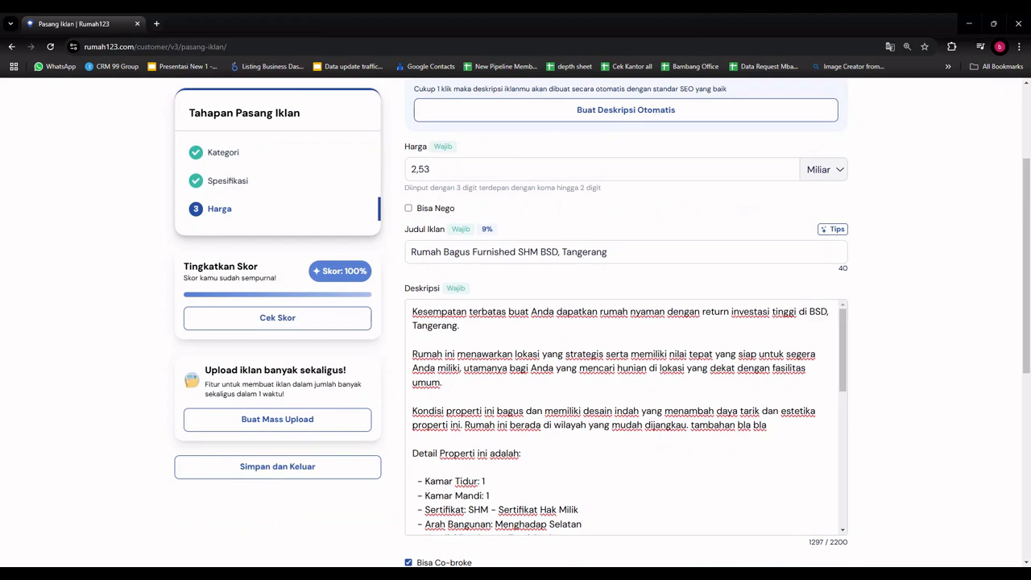
{"action": "scroll", "coordinate": [869, 229], "scroll_direction": "up", "scroll_amount": 1}
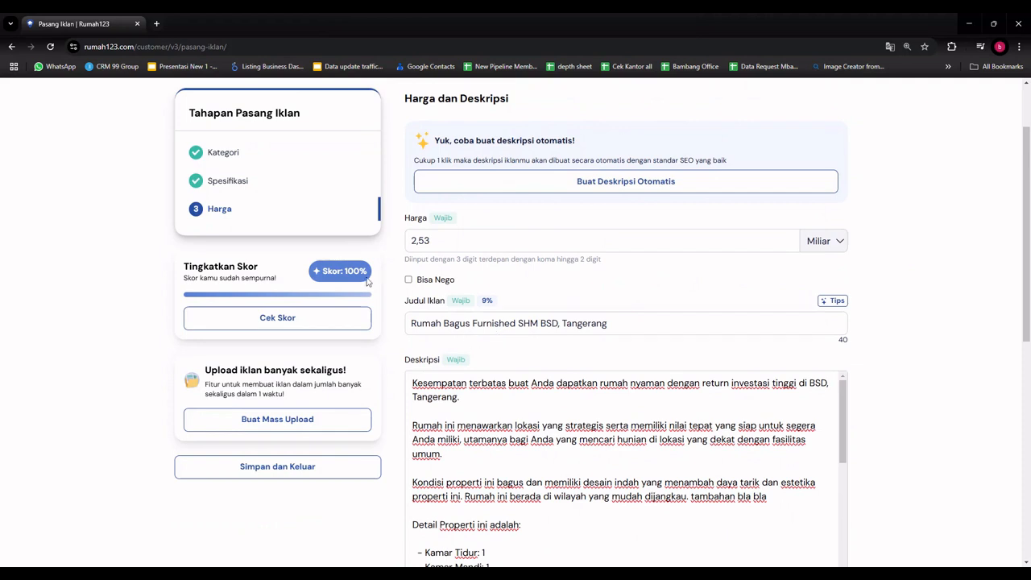
{"action": "scroll", "coordinate": [525, 374], "scroll_direction": "down", "scroll_amount": 1}
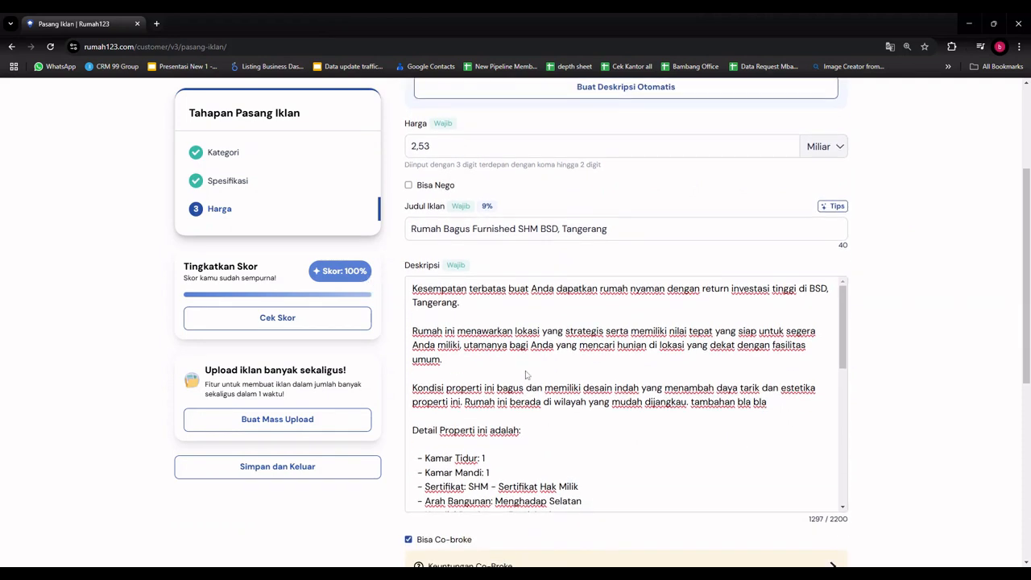
{"action": "scroll", "coordinate": [629, 395], "scroll_direction": "down", "scroll_amount": 4}
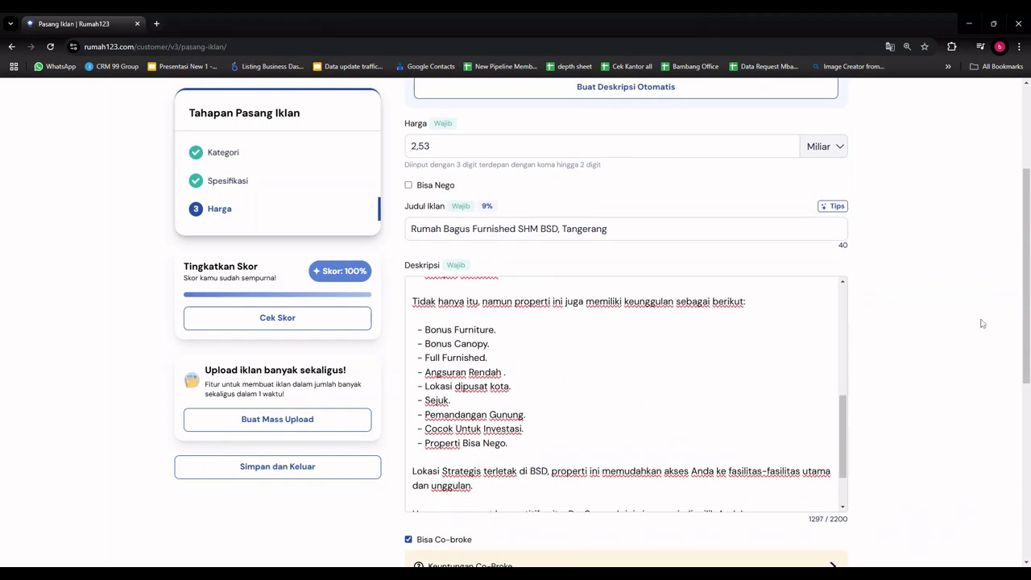
{"action": "scroll", "coordinate": [910, 365], "scroll_direction": "down", "scroll_amount": 2}
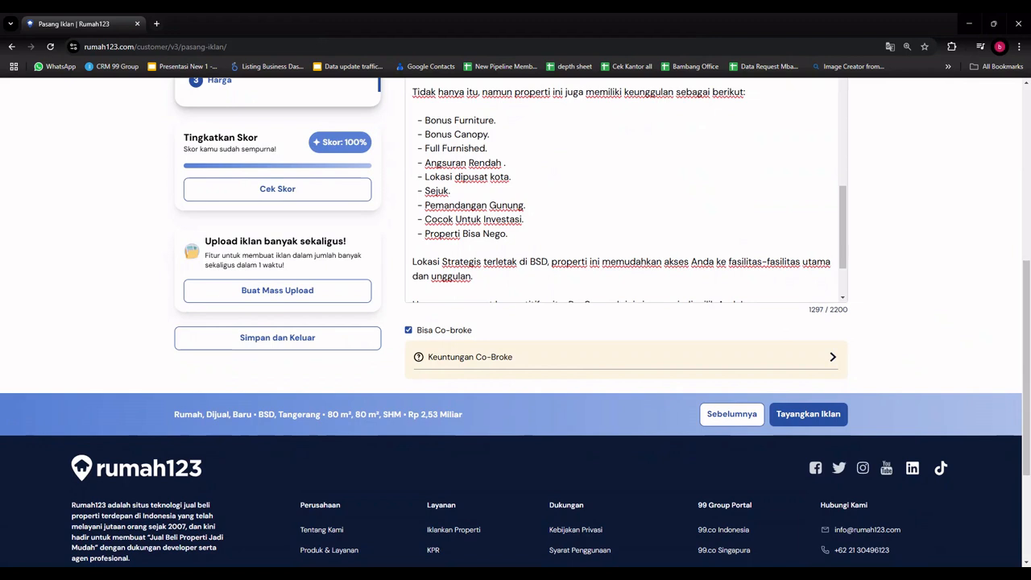
- Try to publish the listing
{"action": "left_click", "coordinate": [810, 414]}
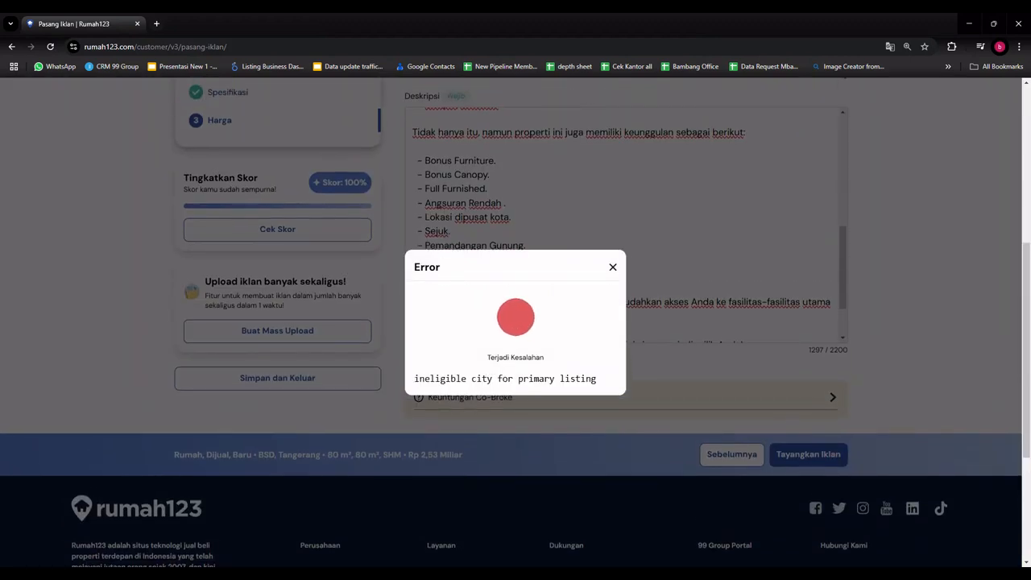
{"action": "left_click_drag", "start_coordinate": [413, 379], "coordinate": [600, 373]}
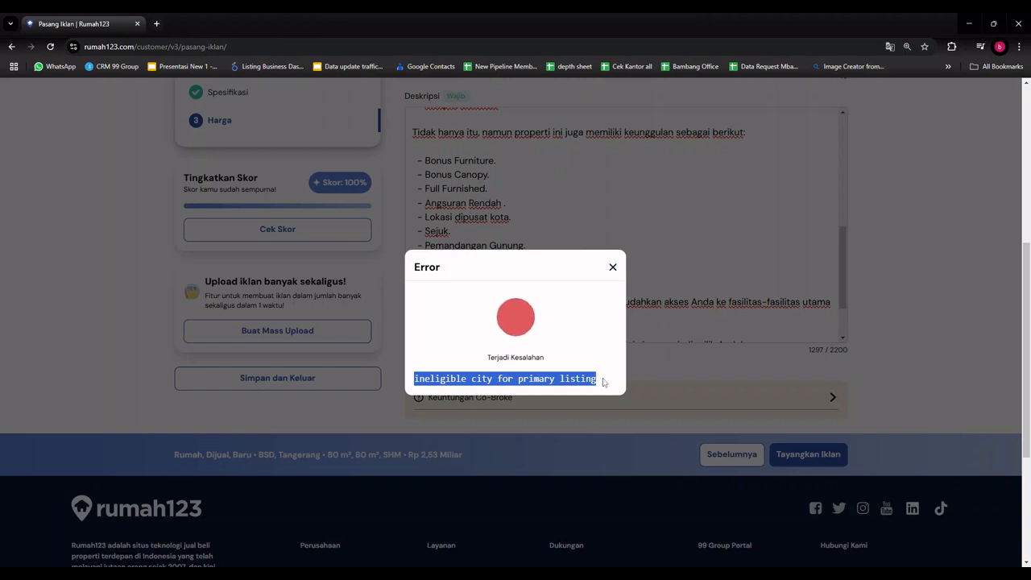
{"action": "left_click", "coordinate": [604, 381]}
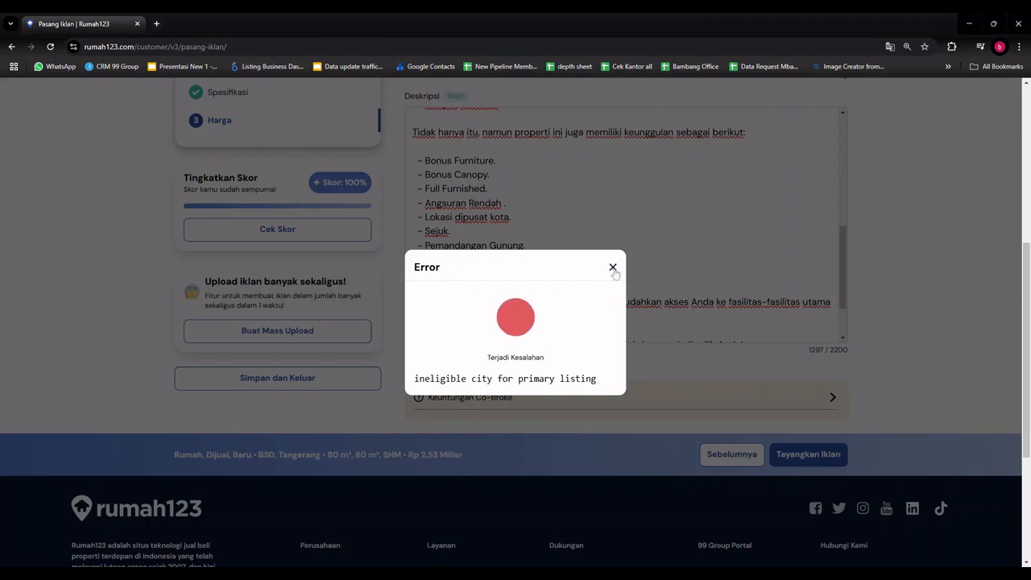
{"action": "left_click", "coordinate": [612, 268]}
- Return to the specifications and change the listing location to Busang, Kutai Timur, Kalimantan Timur
{"action": "left_click", "coordinate": [739, 456]}
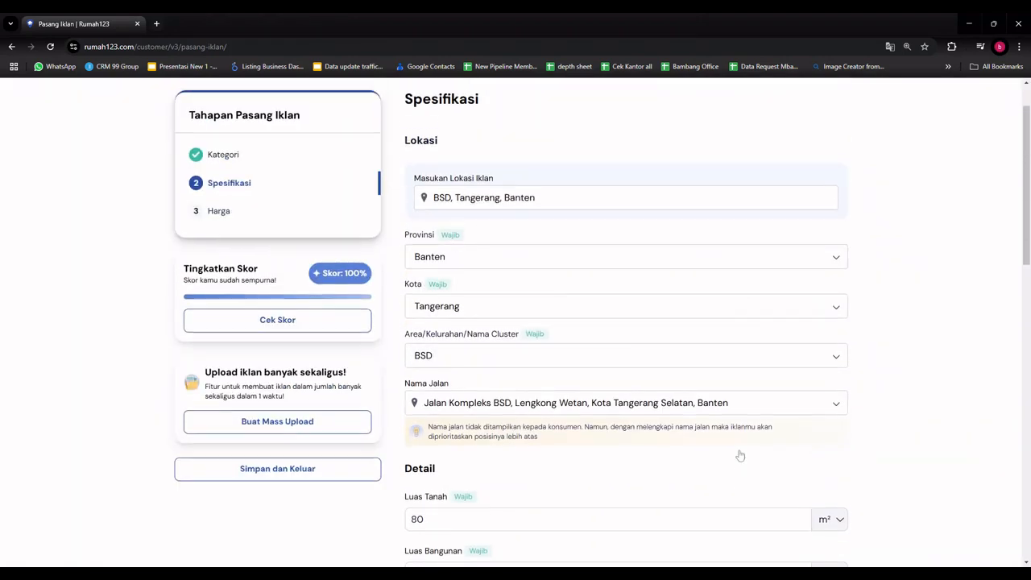
{"action": "scroll", "coordinate": [704, 476], "scroll_direction": "down", "scroll_amount": 6}
{"action": "scroll", "coordinate": [704, 476], "scroll_direction": "up", "scroll_amount": 5}
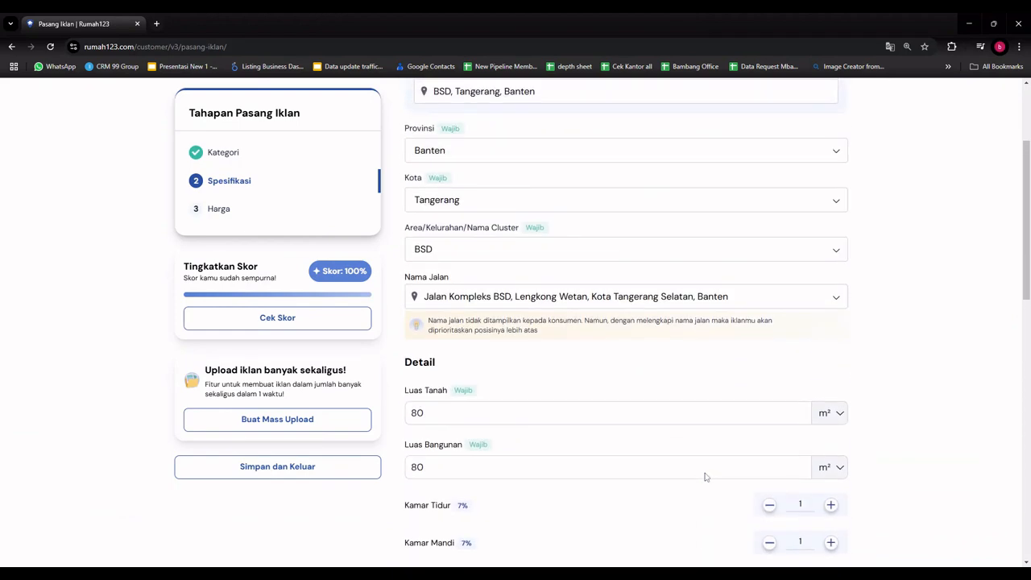
{"action": "scroll", "coordinate": [488, 166], "scroll_direction": "up", "scroll_amount": 1}
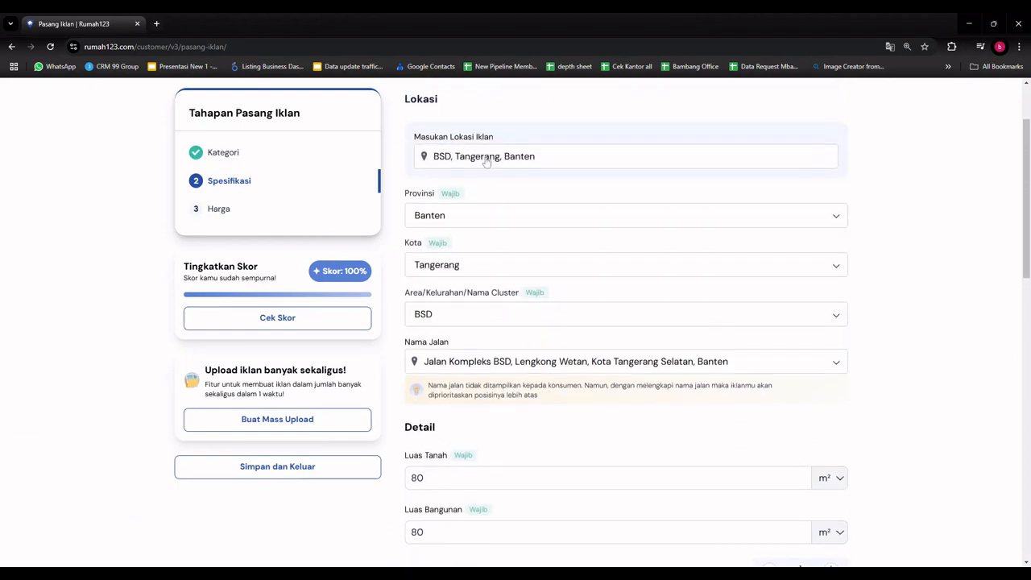
{"action": "left_click", "coordinate": [509, 168]}
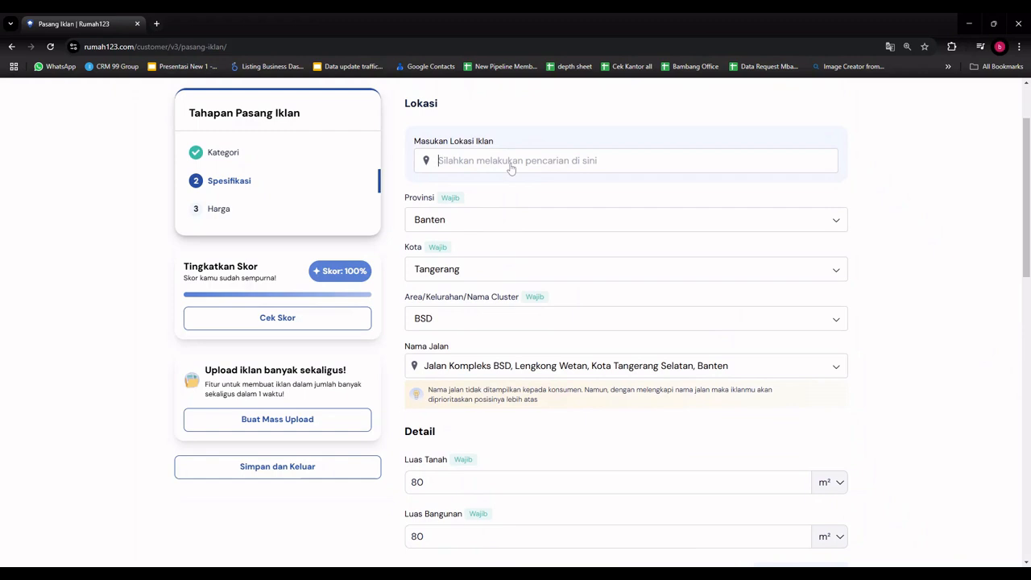
{"action": "type", "text": "bu"}
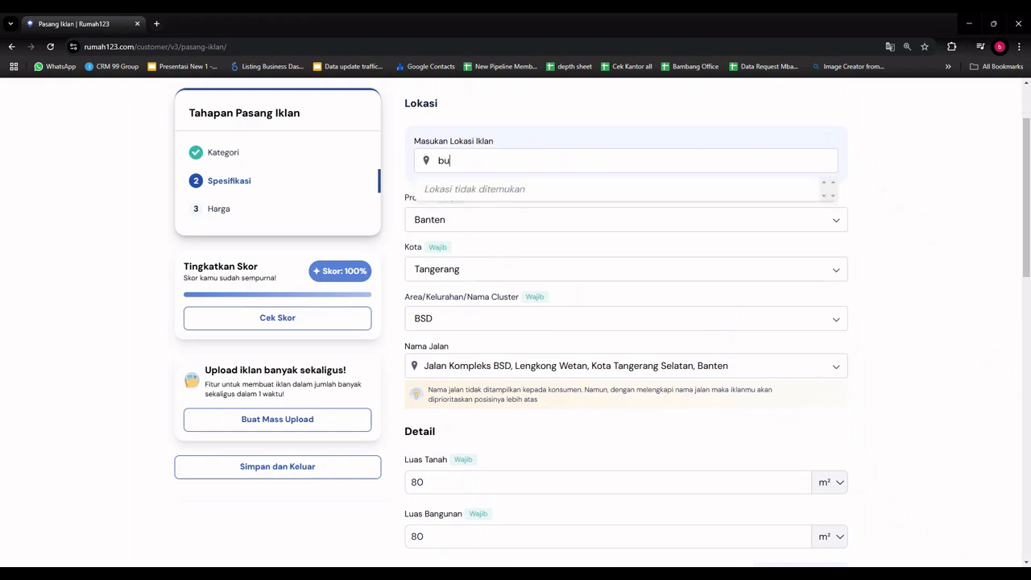
{"action": "type", "text": "s"}
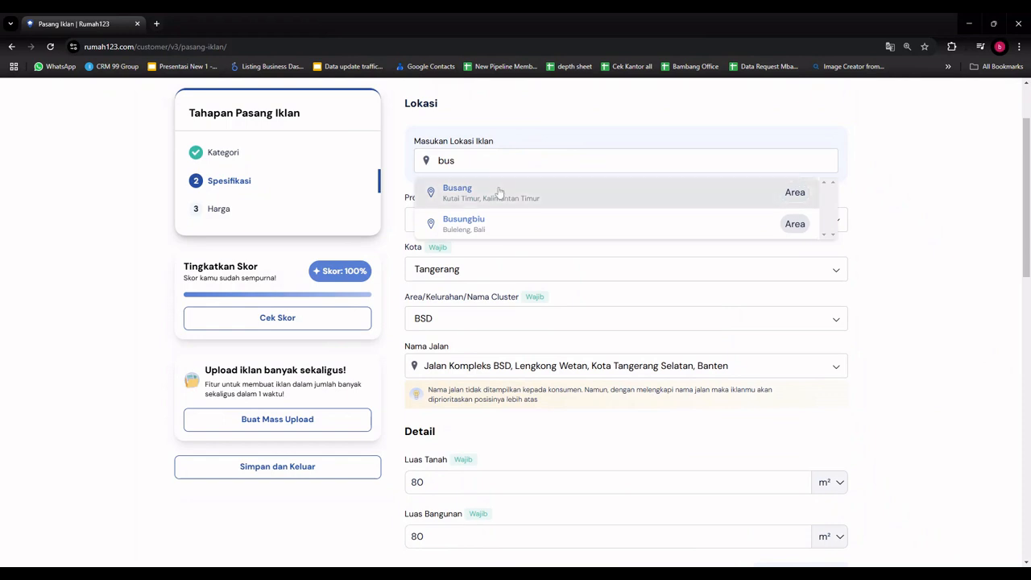
{"action": "left_click", "coordinate": [499, 192]}
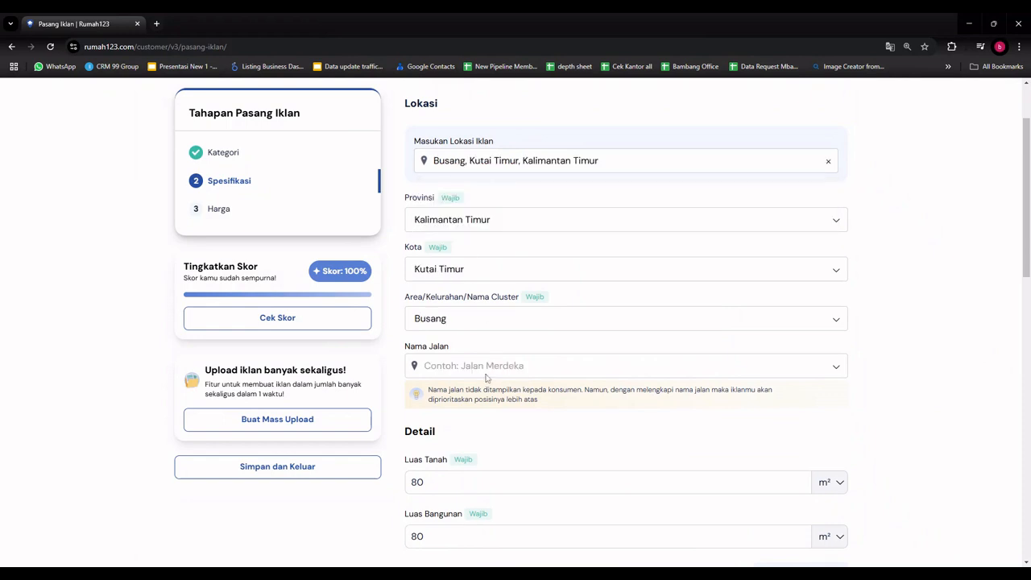
{"action": "scroll", "coordinate": [802, 232], "scroll_direction": "down", "scroll_amount": 15}
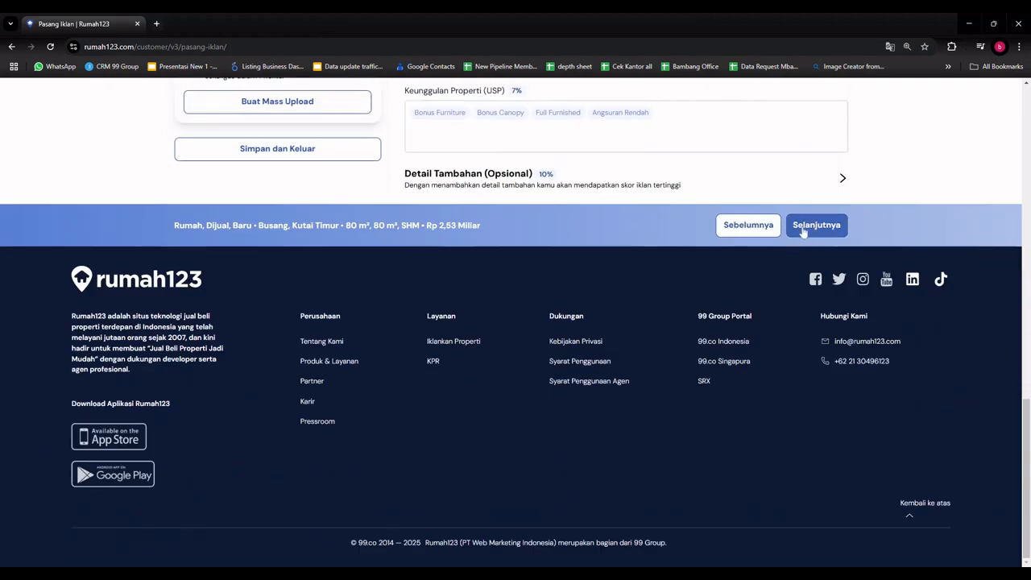
- Continue from the specifications to the price page and publish the house listing
{"action": "left_click", "coordinate": [815, 226]}
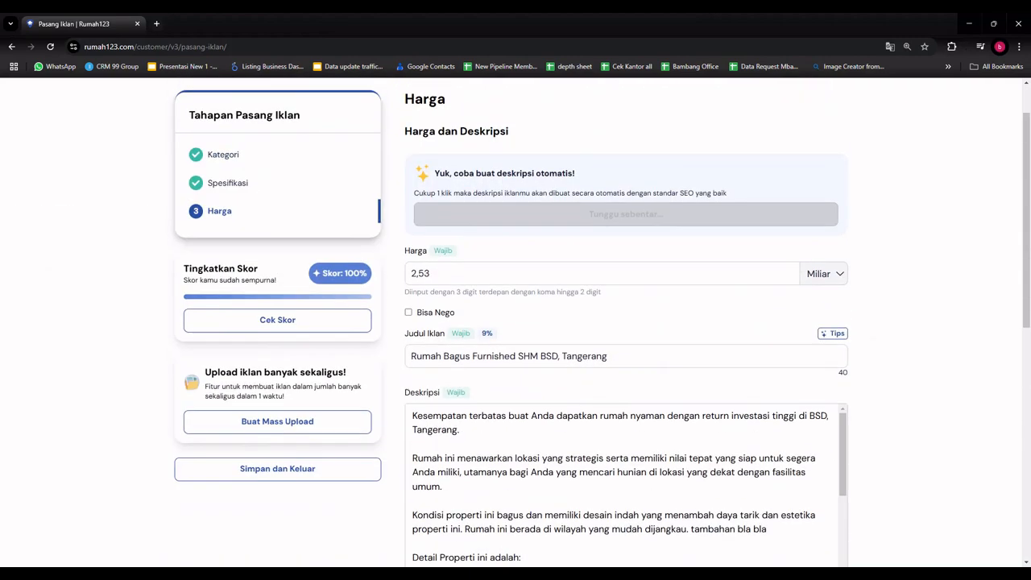
{"action": "scroll", "coordinate": [806, 306], "scroll_direction": "down", "scroll_amount": 10}
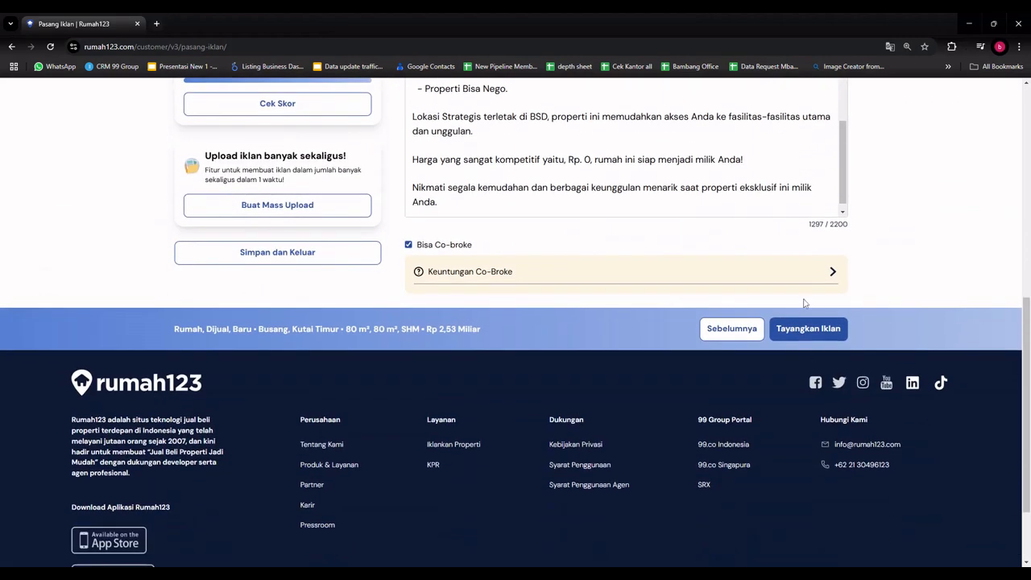
{"action": "left_click", "coordinate": [812, 329]}
{"action": "scroll", "coordinate": [633, 271], "scroll_direction": "up", "scroll_amount": 2}
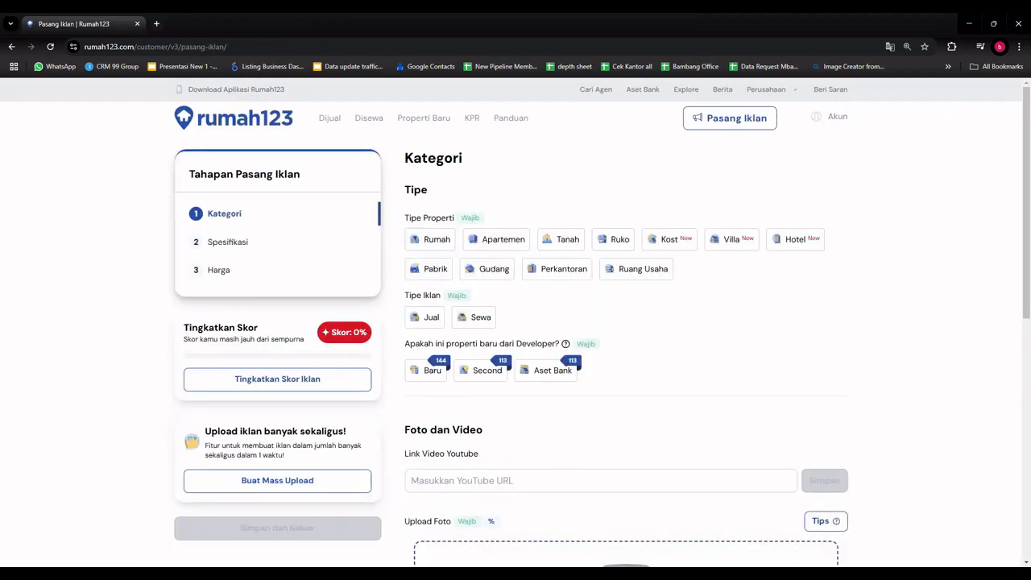
- Set the new listing's property type to Apartemen, the ad type to Jual and the developer status to Second
{"action": "left_click", "coordinate": [507, 242]}
{"action": "scroll", "coordinate": [506, 242], "scroll_direction": "down", "scroll_amount": 1}
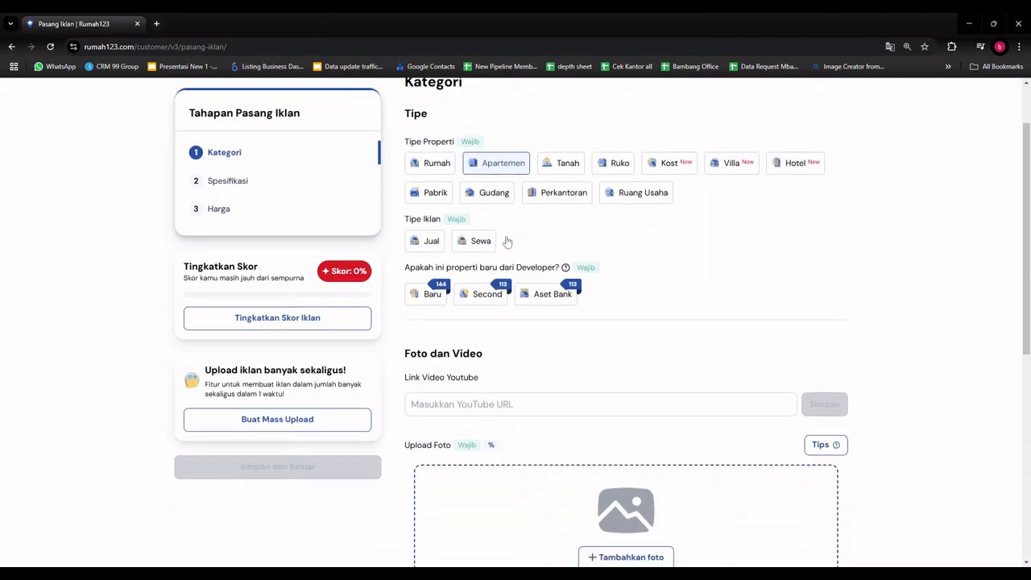
{"action": "left_click", "coordinate": [432, 245]}
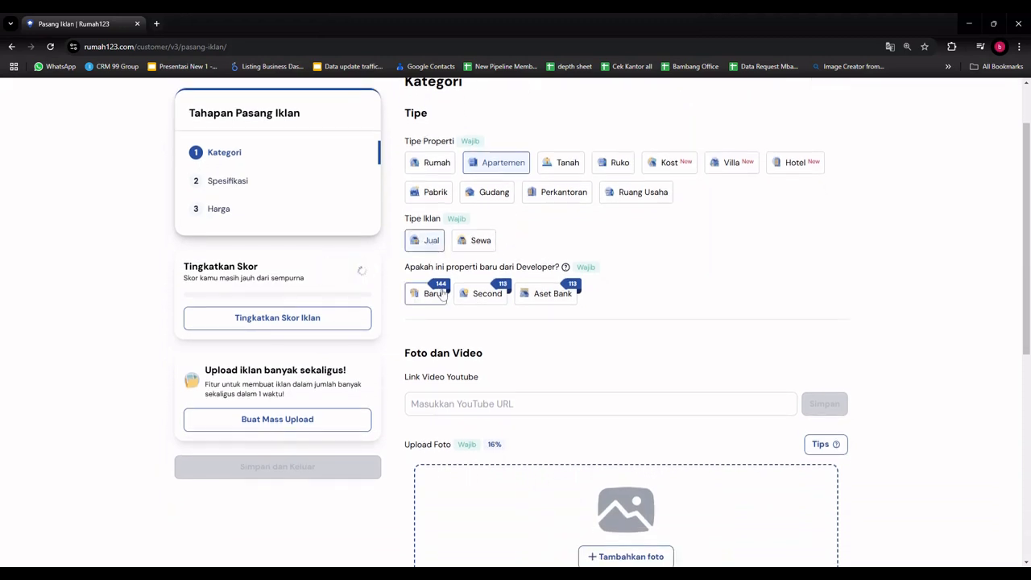
{"action": "left_click", "coordinate": [483, 294]}
- Add five property photos to the apartment listing and continue to the specifications
{"action": "scroll", "coordinate": [571, 467], "scroll_direction": "down", "scroll_amount": 1}
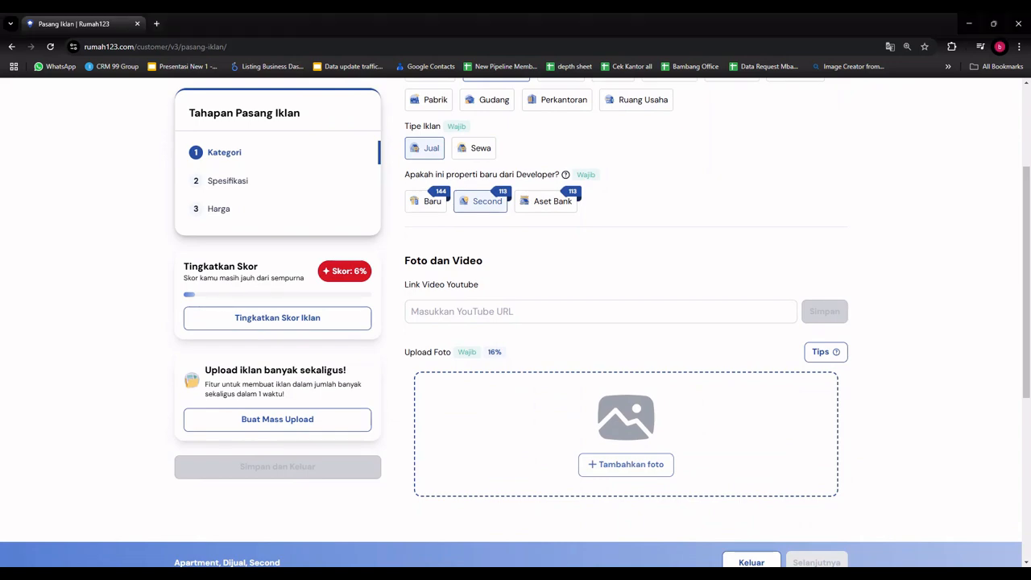
{"action": "scroll", "coordinate": [468, 233], "scroll_direction": "down", "scroll_amount": 3}
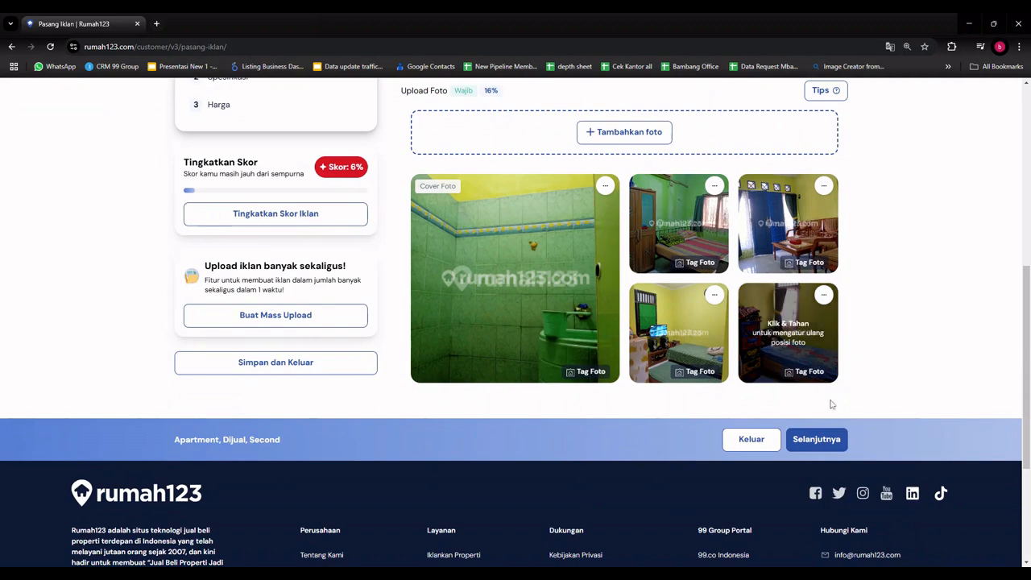
{"action": "left_click", "coordinate": [813, 441]}
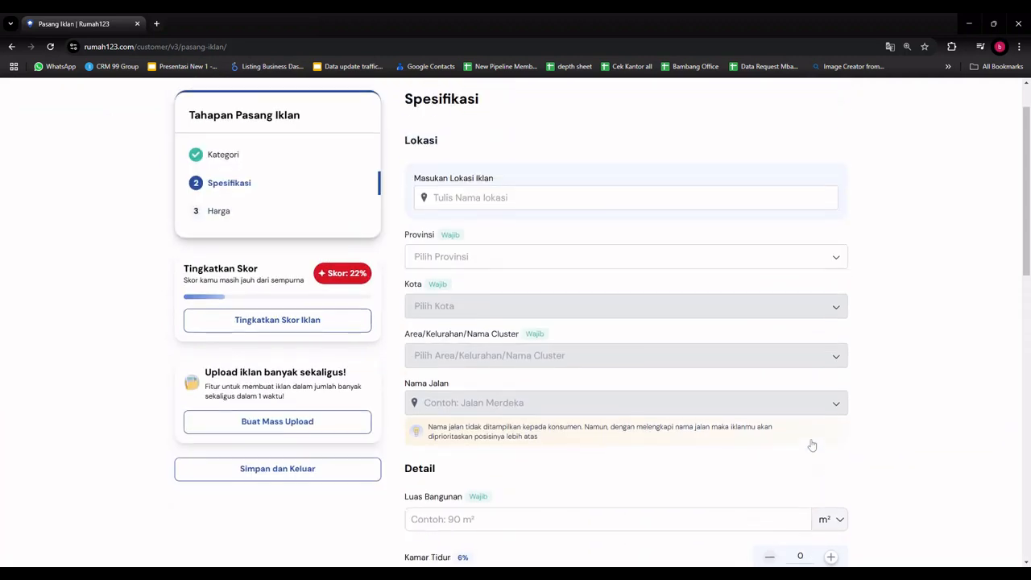
- Search for "bsd" as the listing location and choose BSD, Tangerang, Banten
{"action": "left_click", "coordinate": [493, 203]}
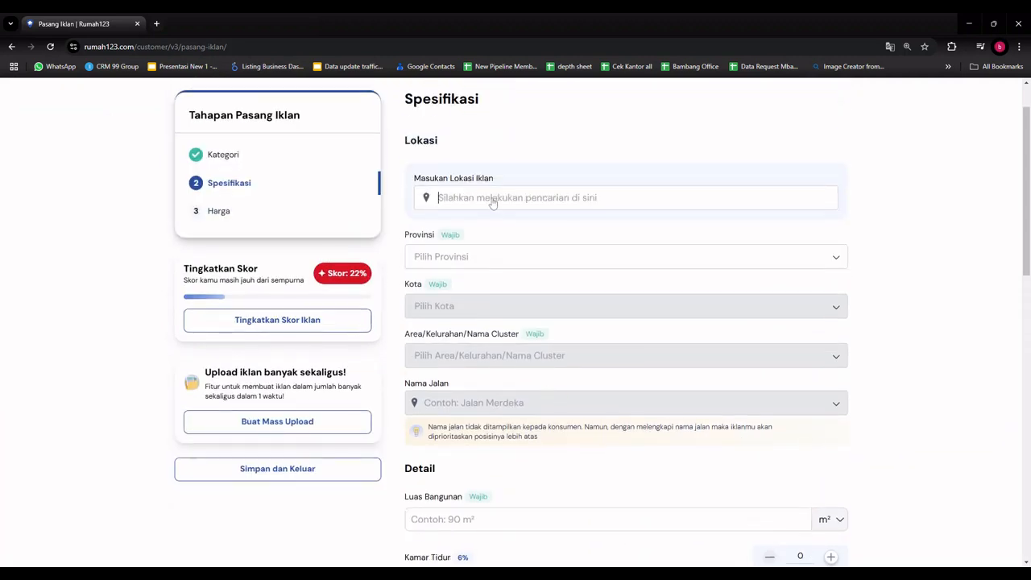
{"action": "type", "text": "bsd"}
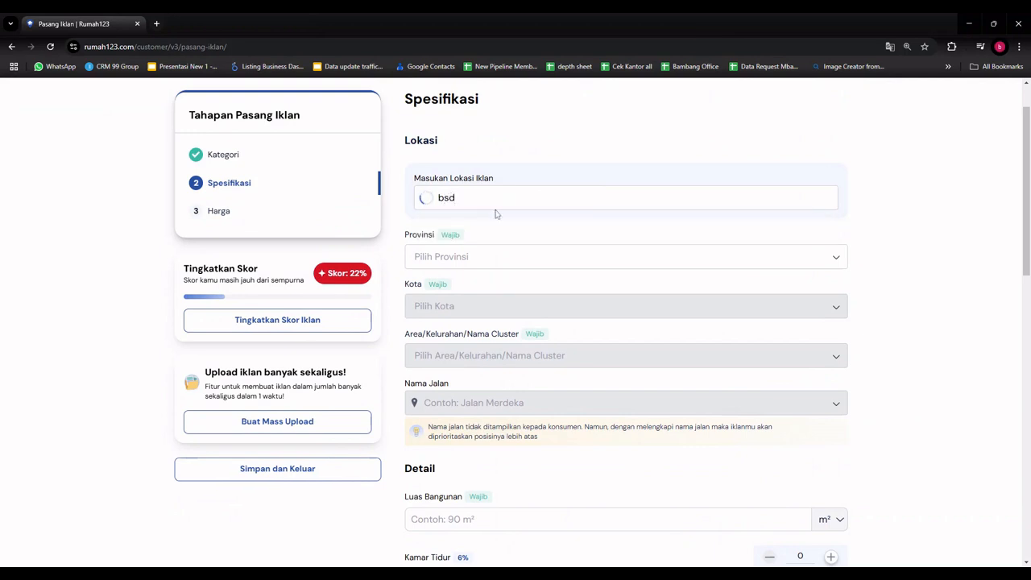
{"action": "left_click", "coordinate": [488, 232]}
- Set the number of bedrooms (Kamar Tidur) and bathrooms (Kamar Mandi) to 1 each
{"action": "scroll", "coordinate": [525, 349], "scroll_direction": "down", "scroll_amount": 2}
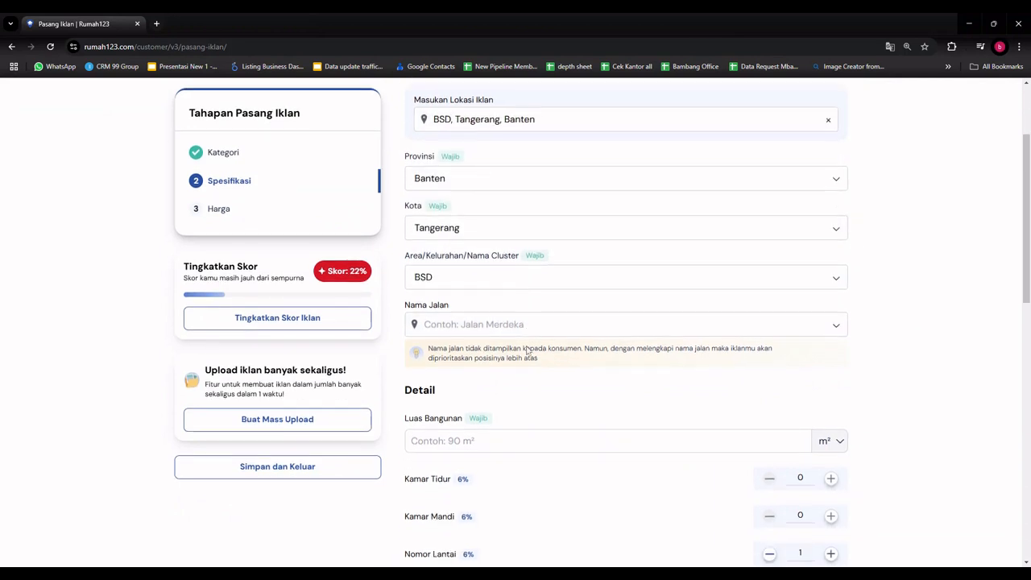
{"action": "scroll", "coordinate": [525, 350], "scroll_direction": "down", "scroll_amount": 1}
{"action": "left_click", "coordinate": [830, 319]}
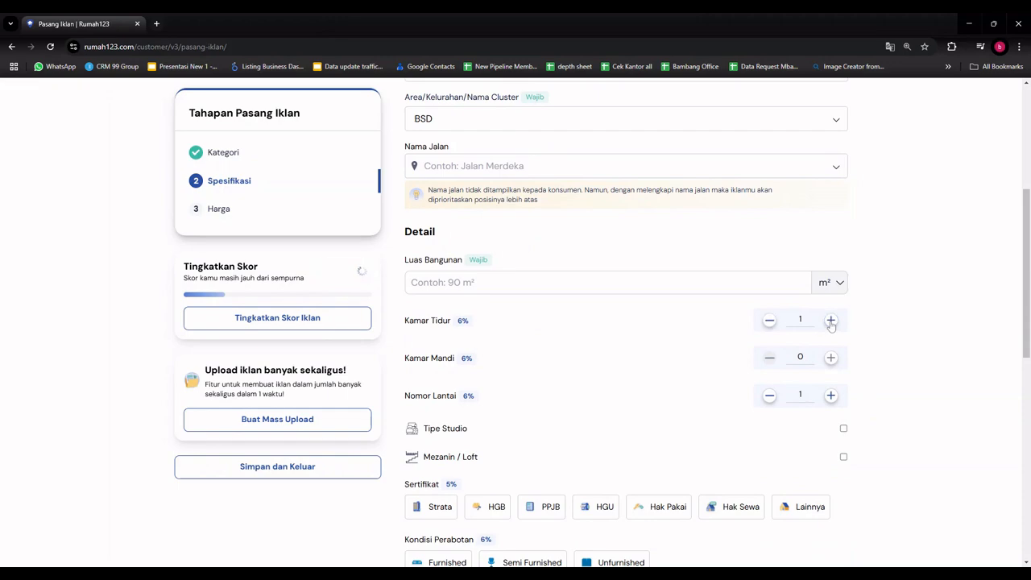
{"action": "left_click", "coordinate": [831, 357]}
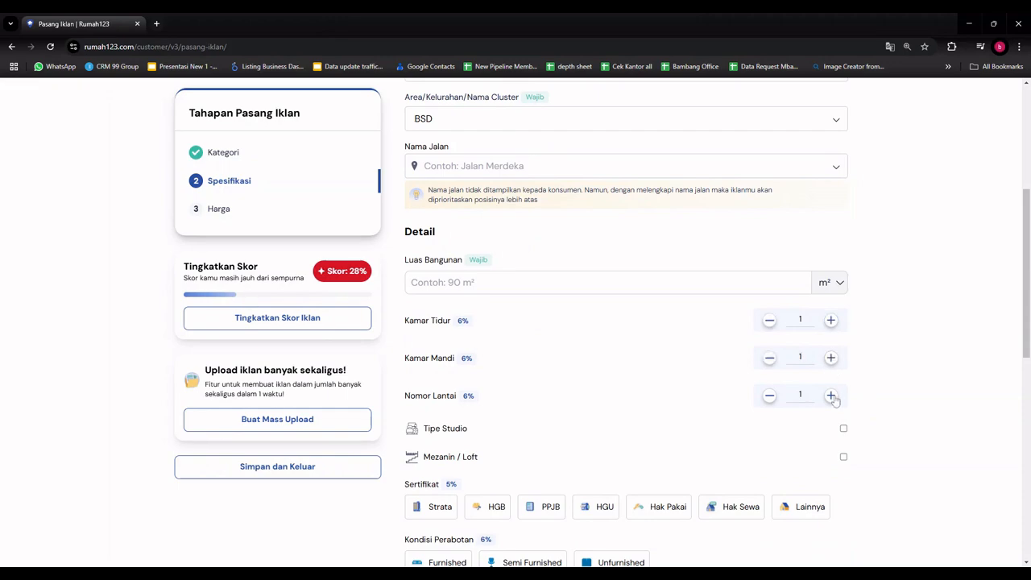
- Select Masjid as an apartment environment facility, Furnished as the furniture condition and Strata as the certificate
{"action": "scroll", "coordinate": [834, 399], "scroll_direction": "down", "scroll_amount": 1}
{"action": "scroll", "coordinate": [836, 400], "scroll_direction": "down", "scroll_amount": 3}
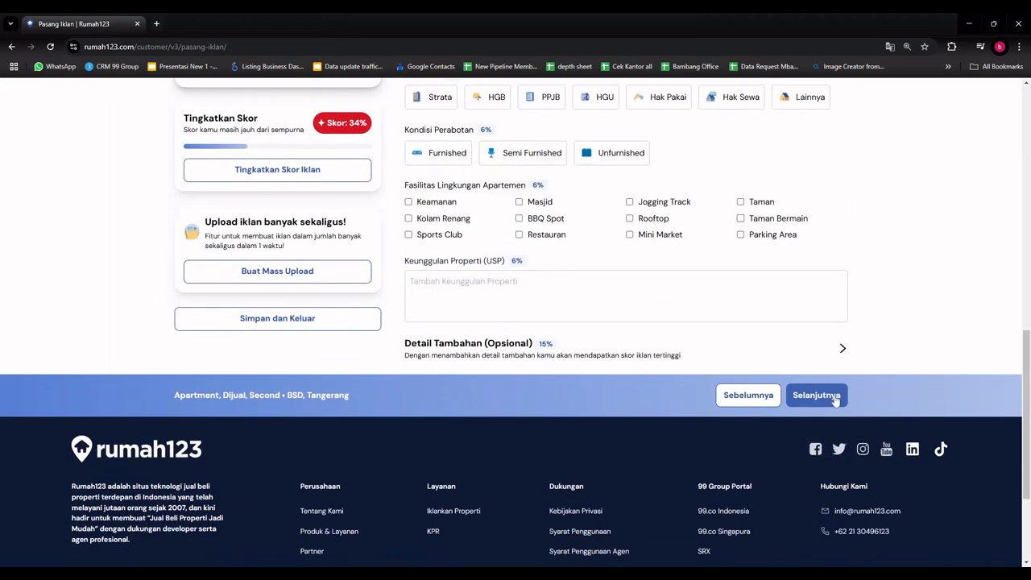
{"action": "left_click", "coordinate": [519, 202]}
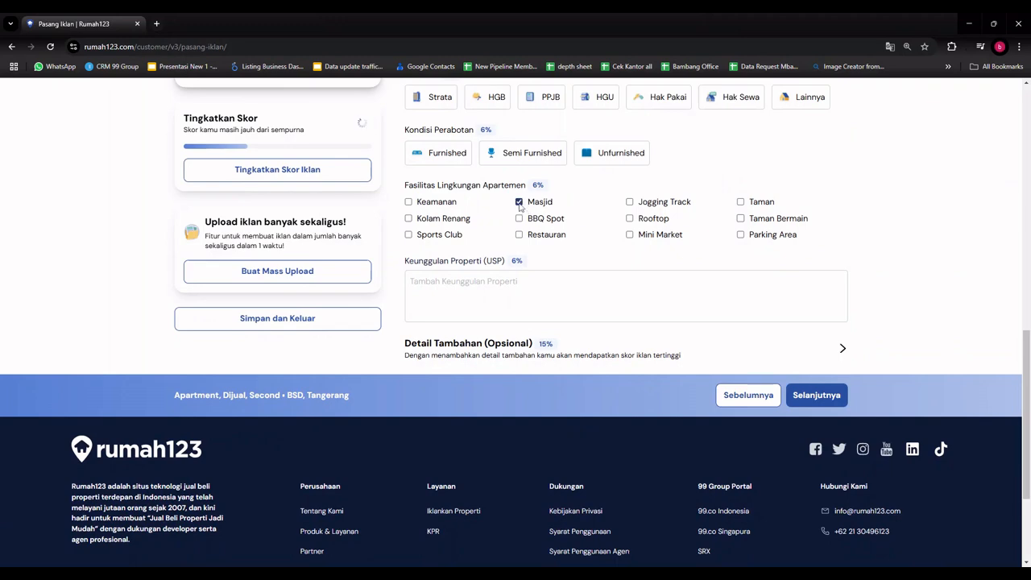
{"action": "left_click", "coordinate": [443, 153]}
{"action": "scroll", "coordinate": [456, 169], "scroll_direction": "up", "scroll_amount": 1}
{"action": "left_click", "coordinate": [441, 179]}
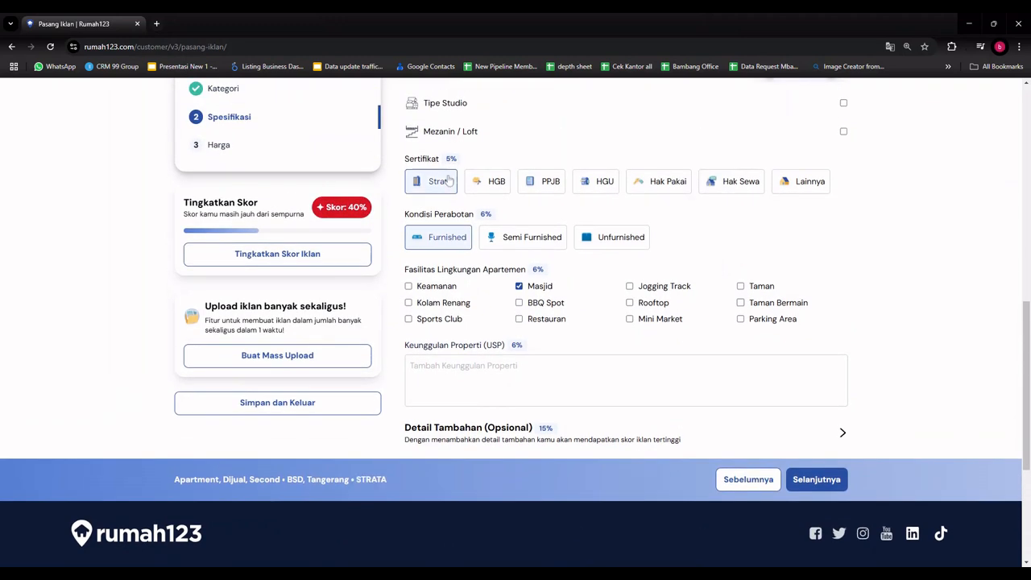
{"action": "scroll", "coordinate": [448, 177], "scroll_direction": "up", "scroll_amount": 2}
{"action": "scroll", "coordinate": [620, 266], "scroll_direction": "down", "scroll_amount": 3}
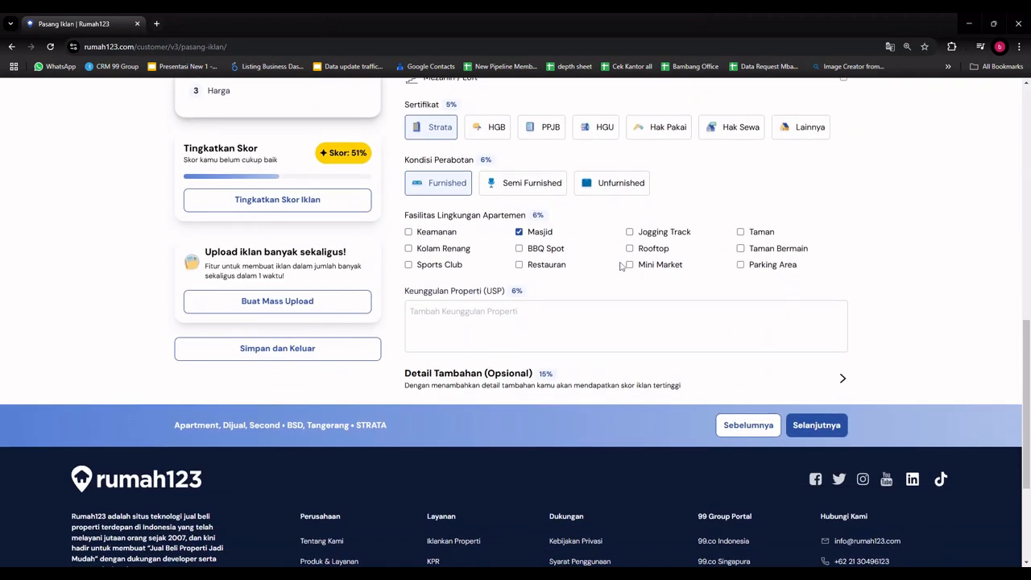
- Add Full Furnished, Syariah and Take Over as the property's selling points (Keunggulan Properti) and save them
{"action": "left_click", "coordinate": [536, 321]}
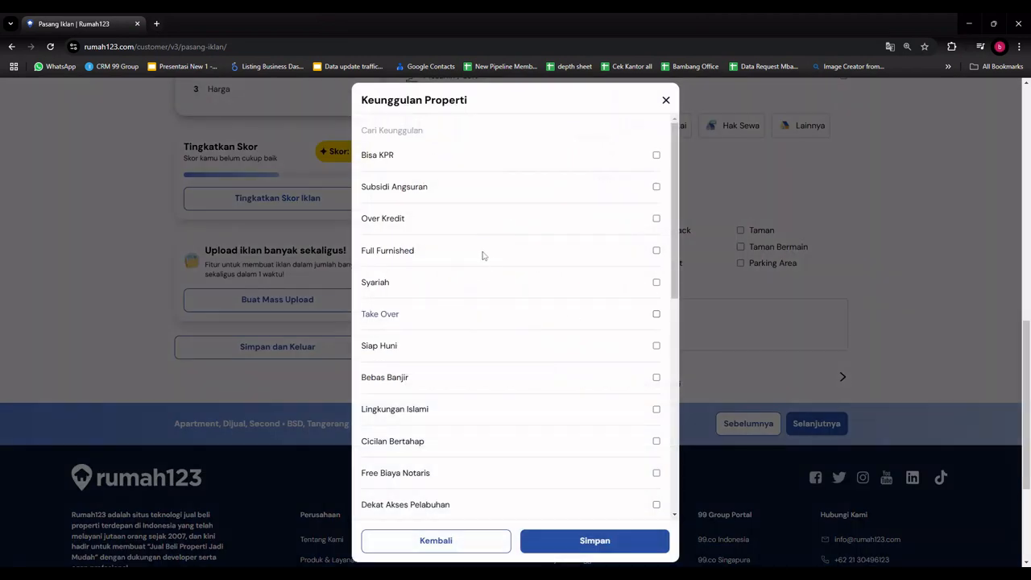
{"action": "left_click", "coordinate": [455, 255]}
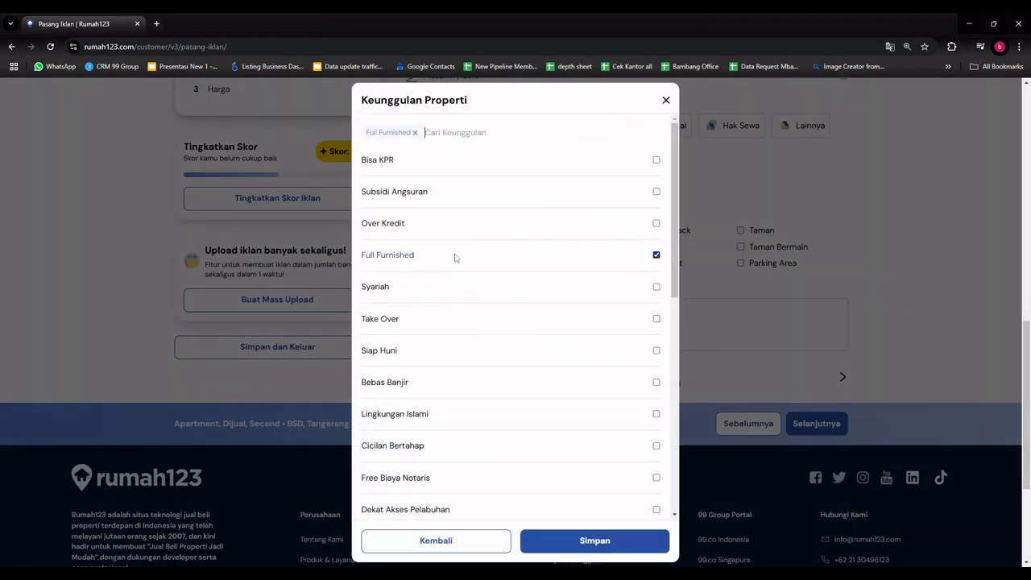
{"action": "left_click", "coordinate": [655, 287]}
{"action": "left_click", "coordinate": [655, 320]}
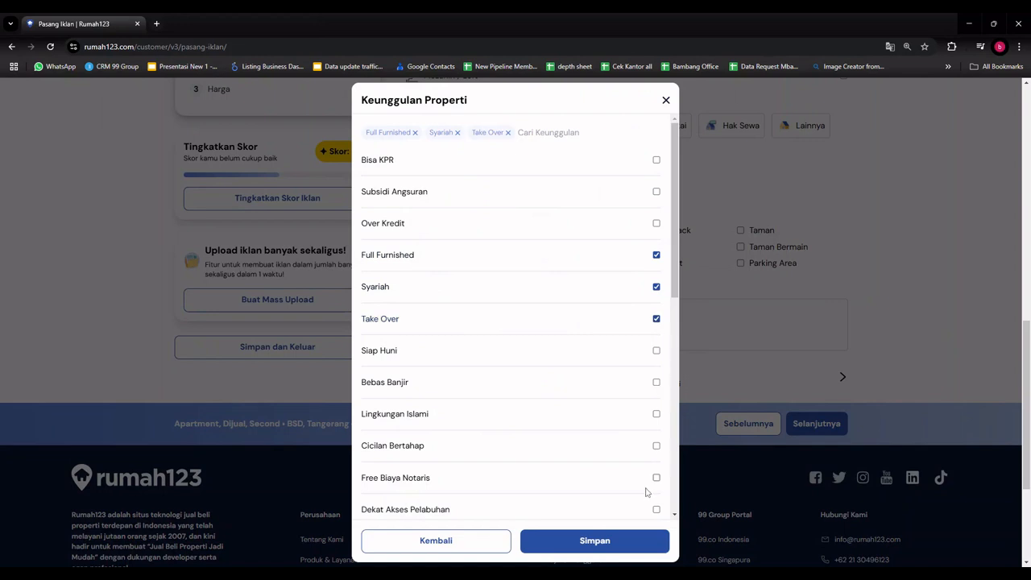
{"action": "left_click", "coordinate": [592, 542]}
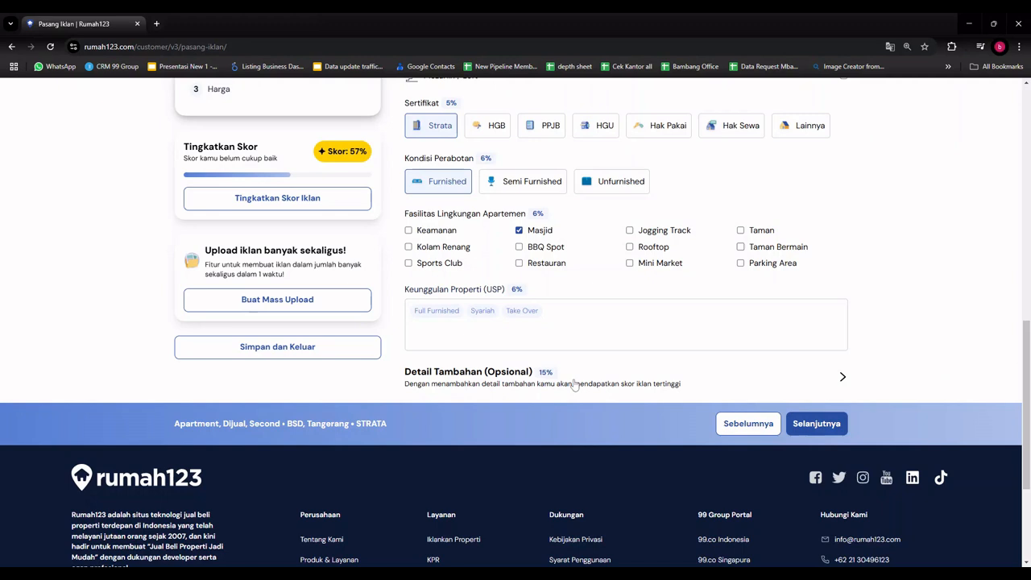
- Expand the optional Detail Tambahan section and examine its fields, from year built to payment methods
{"action": "left_click", "coordinate": [620, 376]}
{"action": "scroll", "coordinate": [620, 376], "scroll_direction": "down", "scroll_amount": 3}
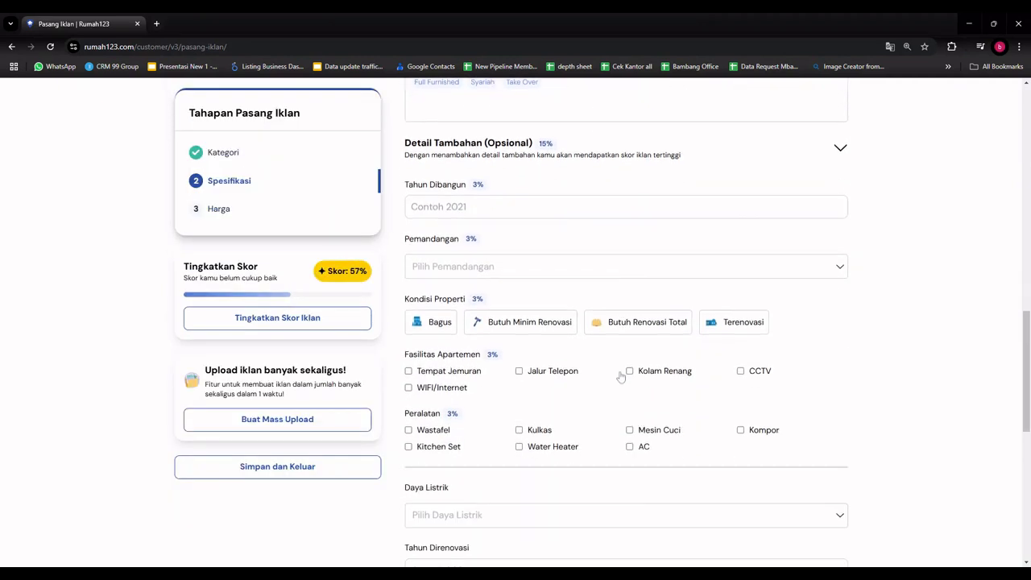
{"action": "scroll", "coordinate": [658, 450], "scroll_direction": "down", "scroll_amount": 6}
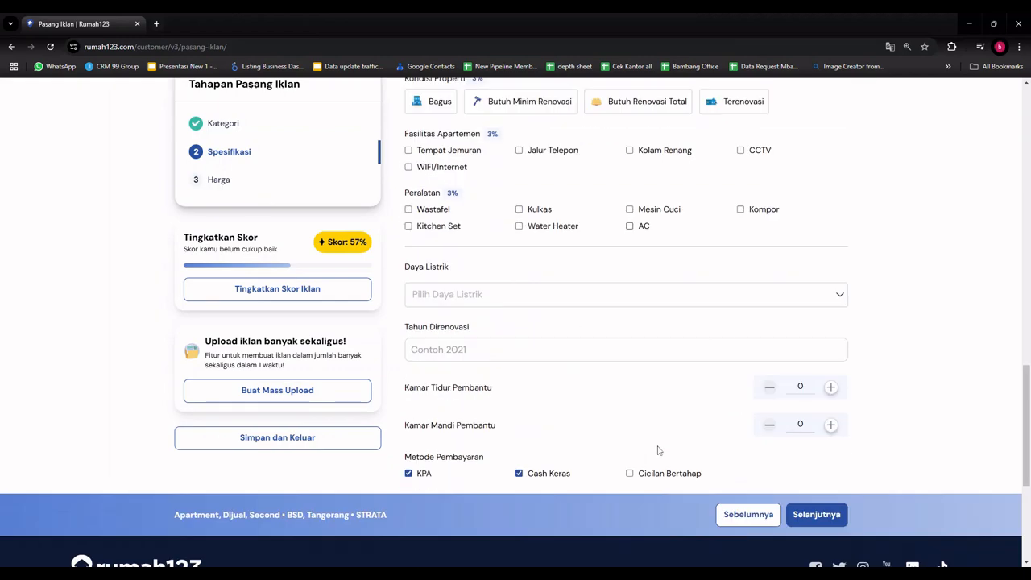
{"action": "scroll", "coordinate": [657, 450], "scroll_direction": "up", "scroll_amount": 4}
{"action": "scroll", "coordinate": [657, 450], "scroll_direction": "up", "scroll_amount": 4}
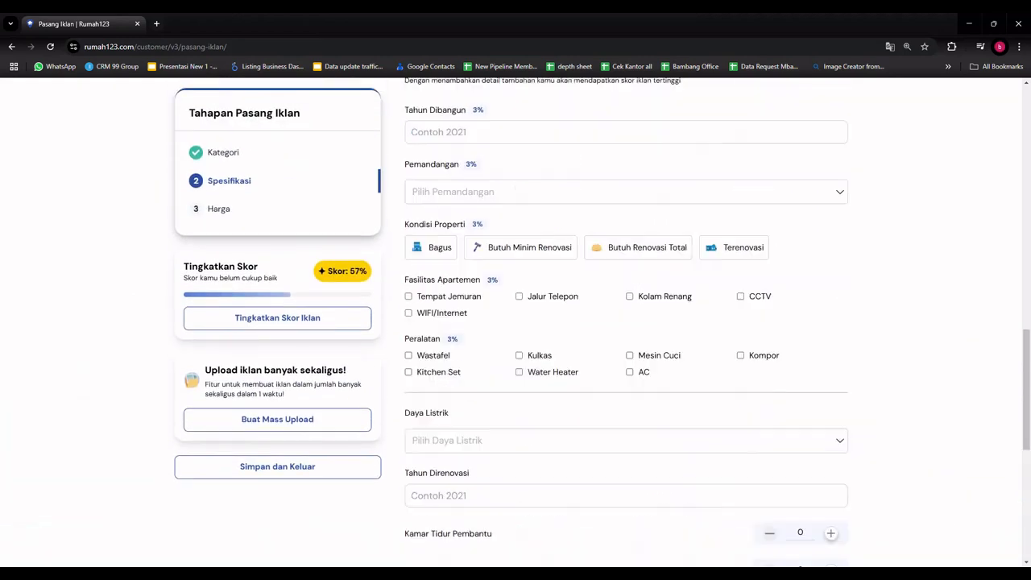
{"action": "scroll", "coordinate": [657, 450], "scroll_direction": "down", "scroll_amount": 2}
{"action": "scroll", "coordinate": [658, 450], "scroll_direction": "up", "scroll_amount": 1}
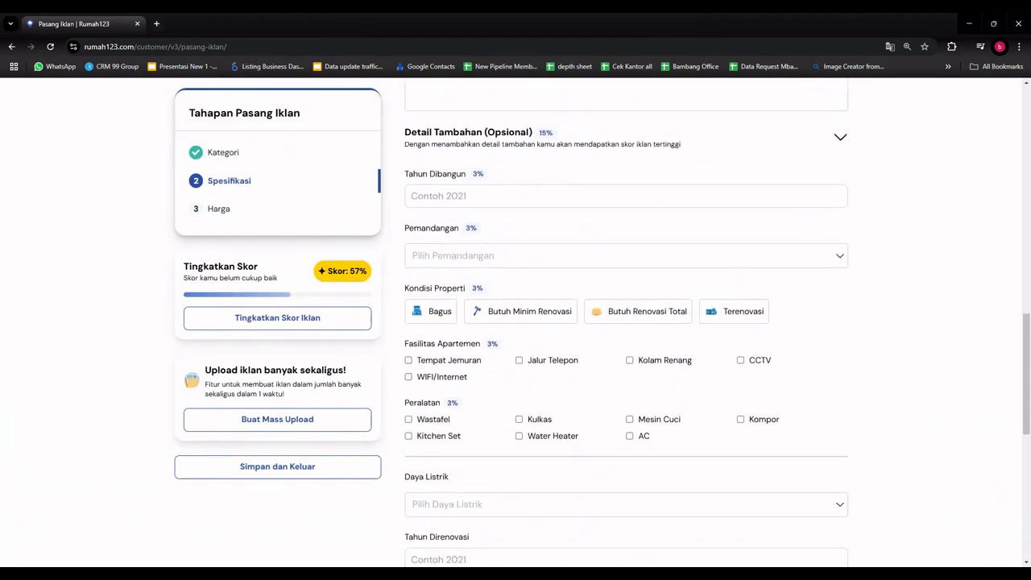
{"action": "scroll", "coordinate": [657, 451], "scroll_direction": "down", "scroll_amount": 4}
- Try to continue to the price page, and fill in the required building area (Luas Bangunan) as 90 m²
{"action": "left_click", "coordinate": [829, 409]}
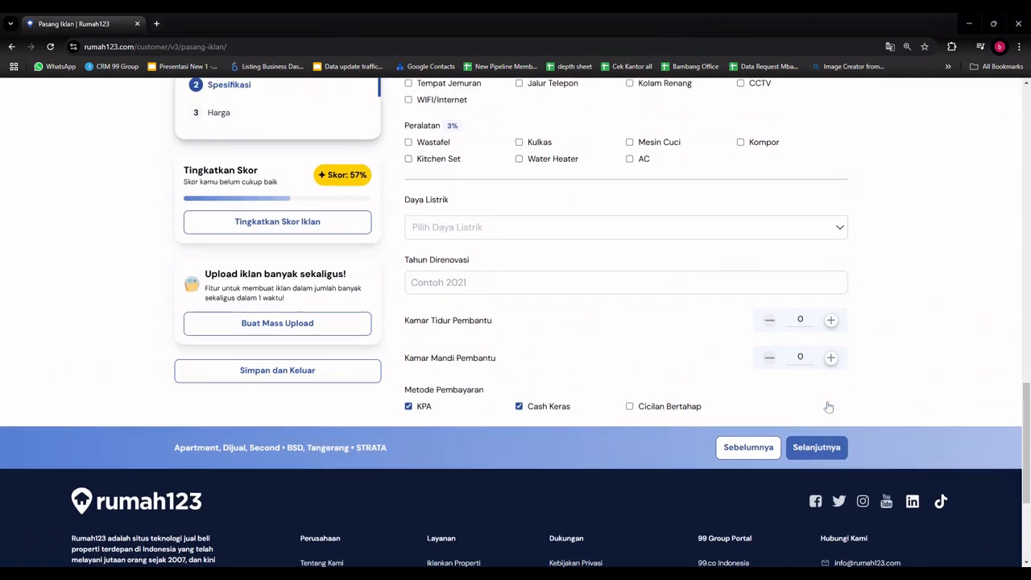
{"action": "left_click", "coordinate": [633, 106]}
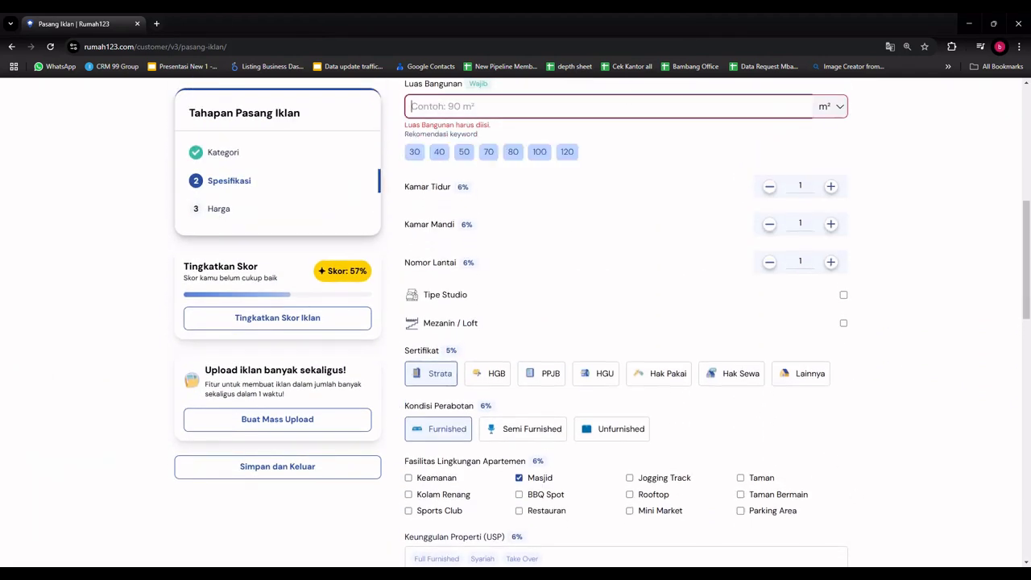
{"action": "type", "text": "80"}
{"action": "scroll", "coordinate": [802, 292], "scroll_direction": "down", "scroll_amount": 3}
{"action": "scroll", "coordinate": [801, 292], "scroll_direction": "down", "scroll_amount": 10}
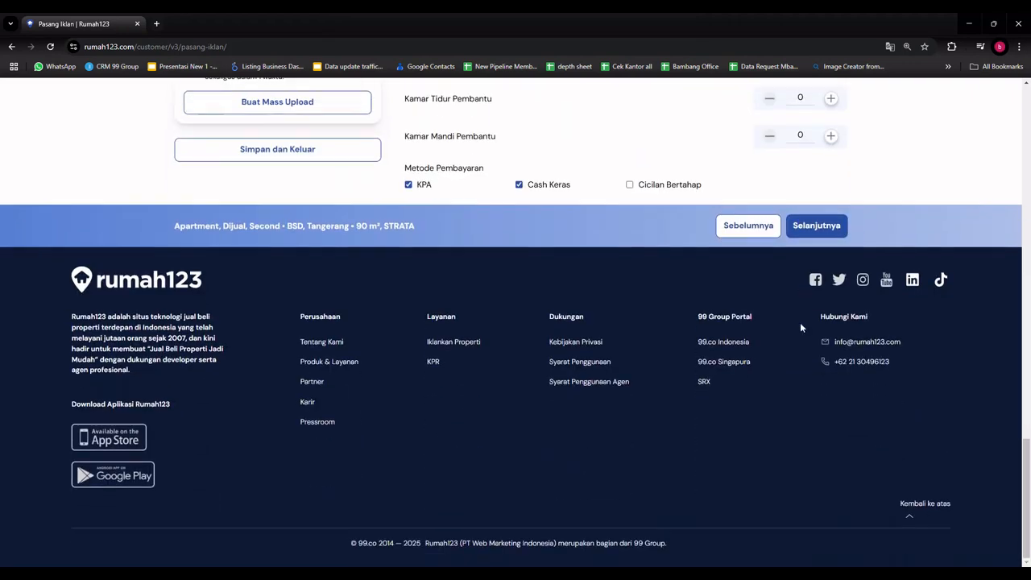
- Continue to the price page and use the automatically generated description for the apartment
{"action": "left_click", "coordinate": [812, 224]}
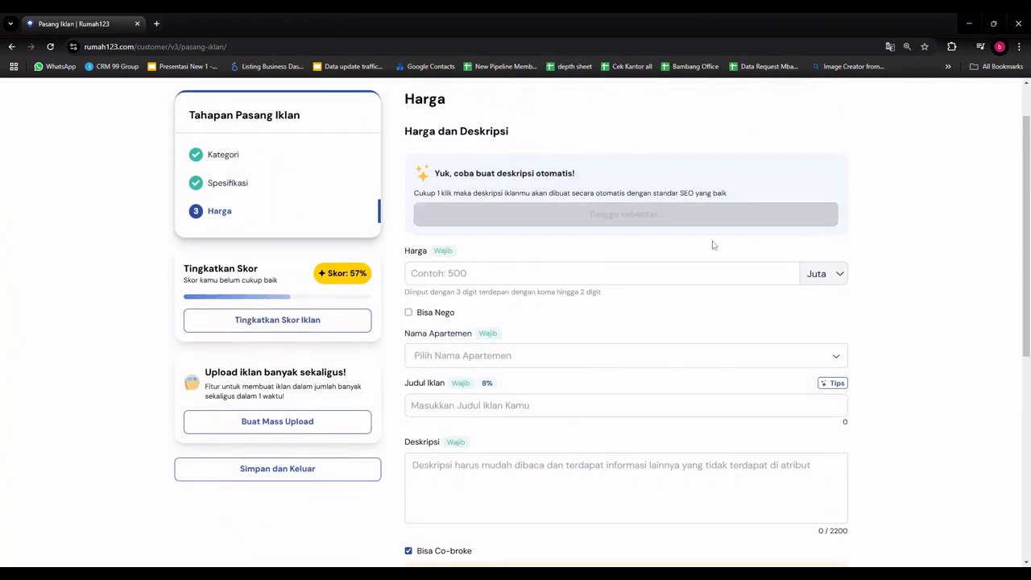
{"action": "left_click", "coordinate": [699, 213]}
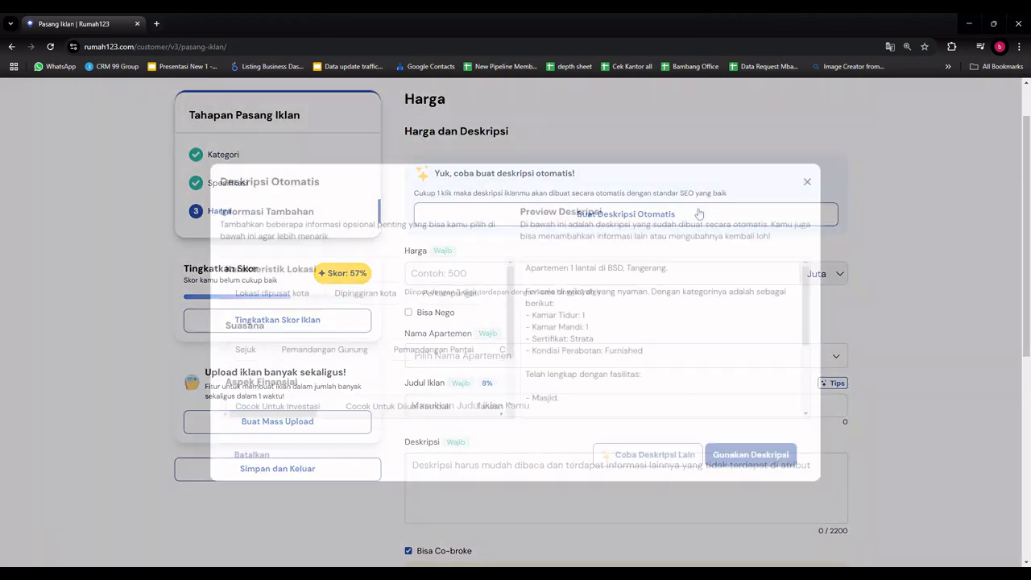
{"action": "left_click", "coordinate": [722, 457]}
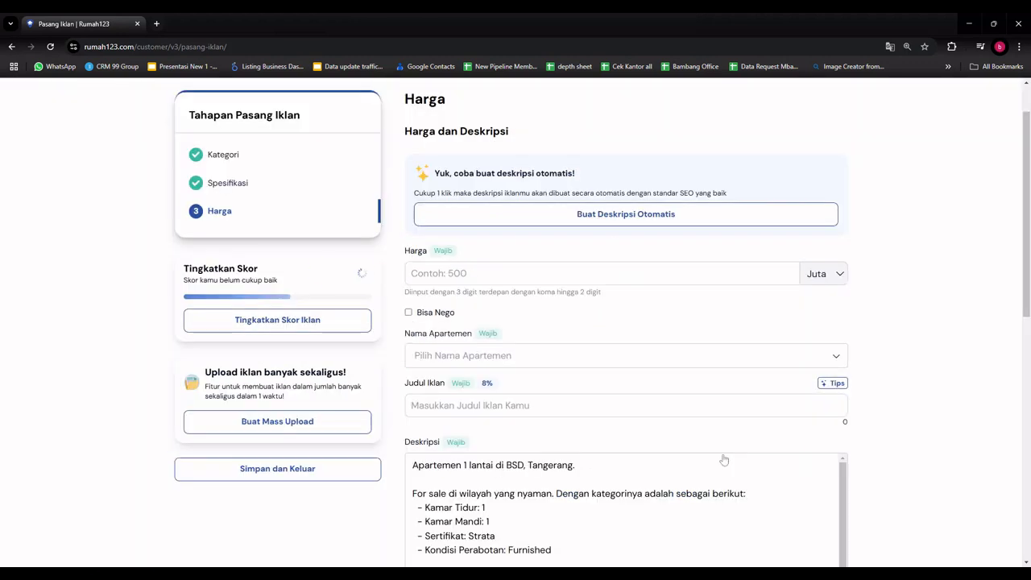
- Select Apartemen Breeze Bintaro as the apartment name and compose the listing title "Apartment 1 BR Apartemen Breeze Bintaro Furnished" from the suggested keywords
{"action": "left_click", "coordinate": [535, 362]}
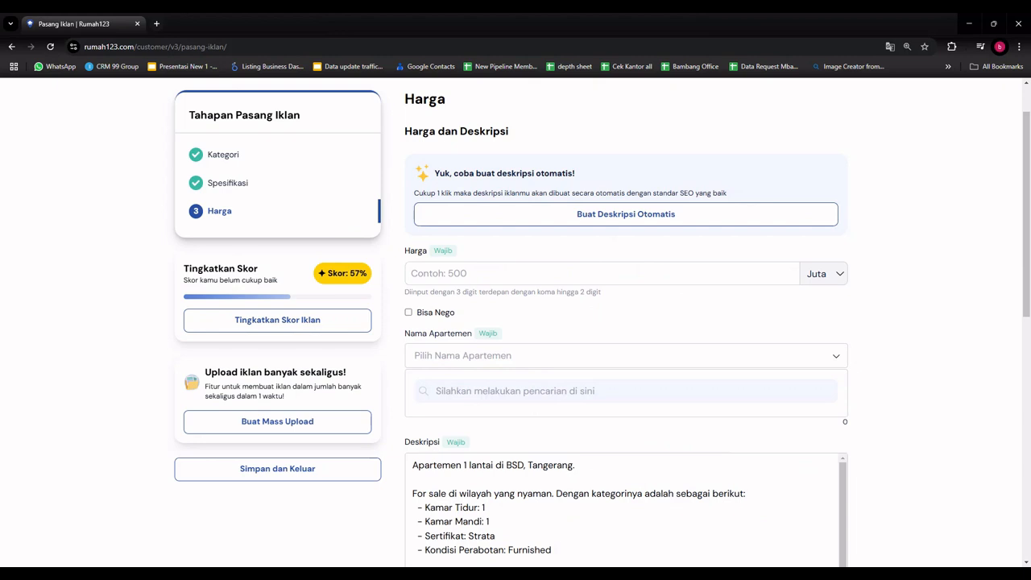
{"action": "type", "text": "bre"}
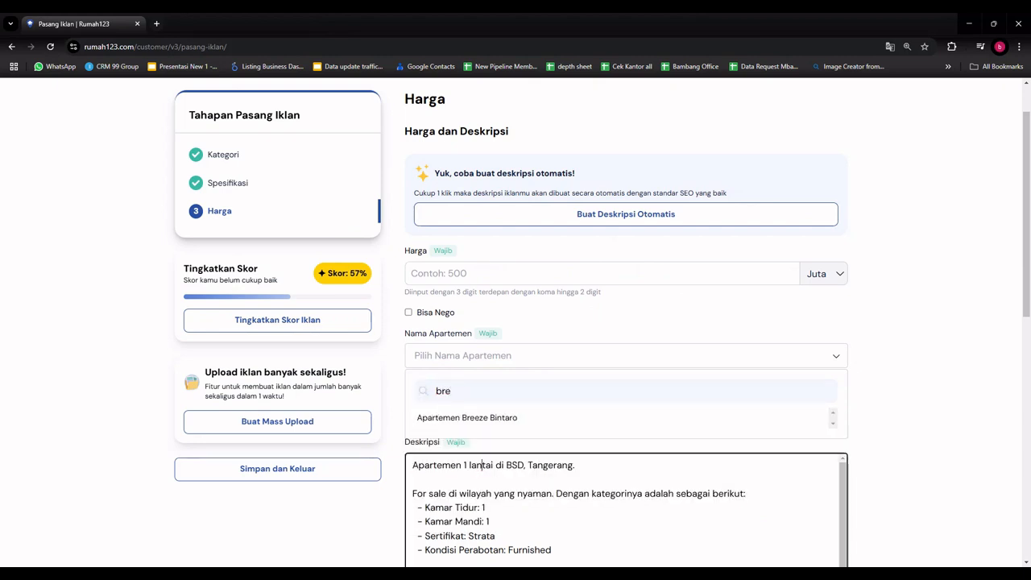
{"action": "left_click", "coordinate": [499, 427]}
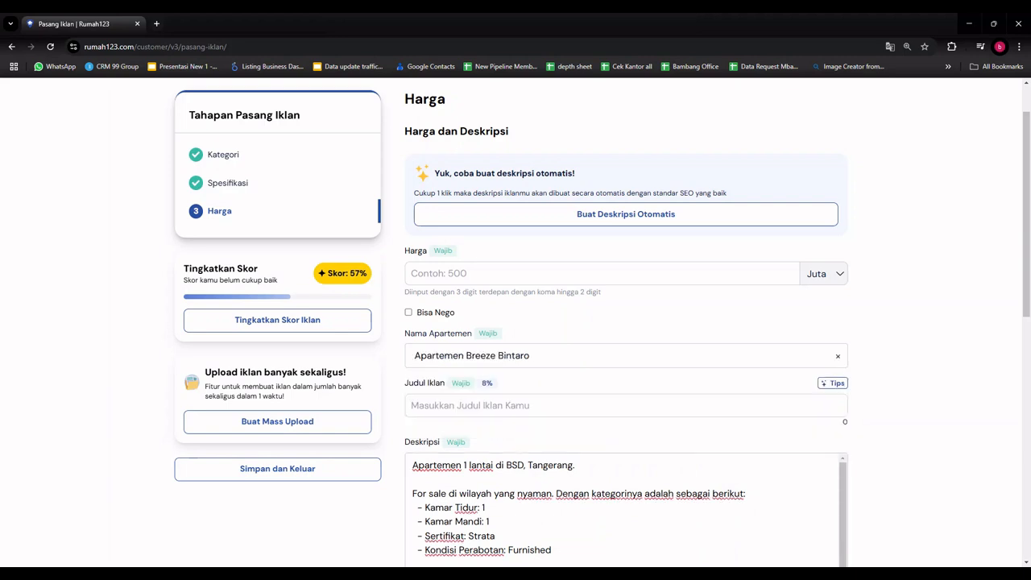
{"action": "left_click", "coordinate": [430, 449]}
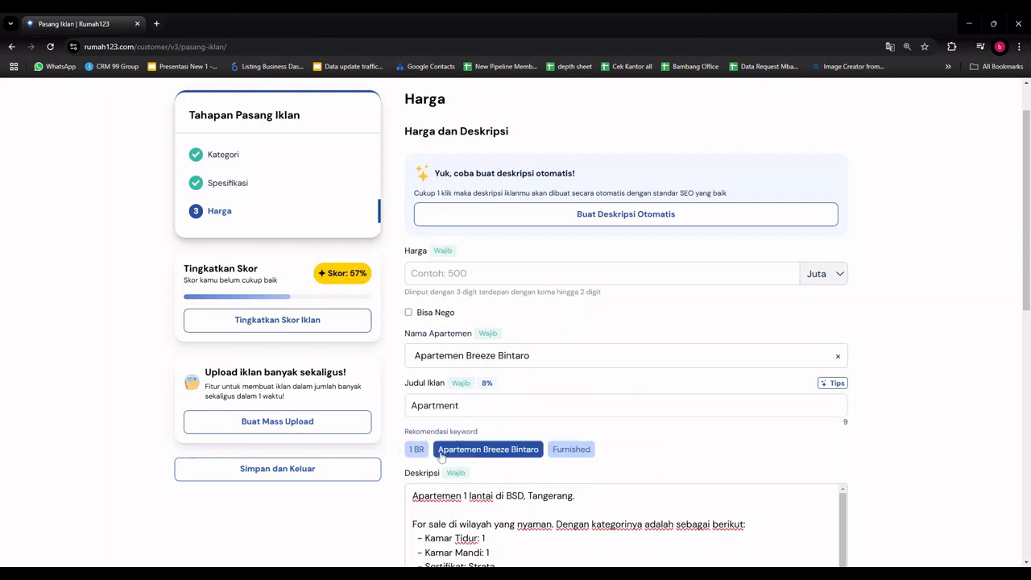
{"action": "left_click", "coordinate": [416, 453]}
{"action": "left_click", "coordinate": [417, 453]}
{"action": "left_click", "coordinate": [416, 453]}
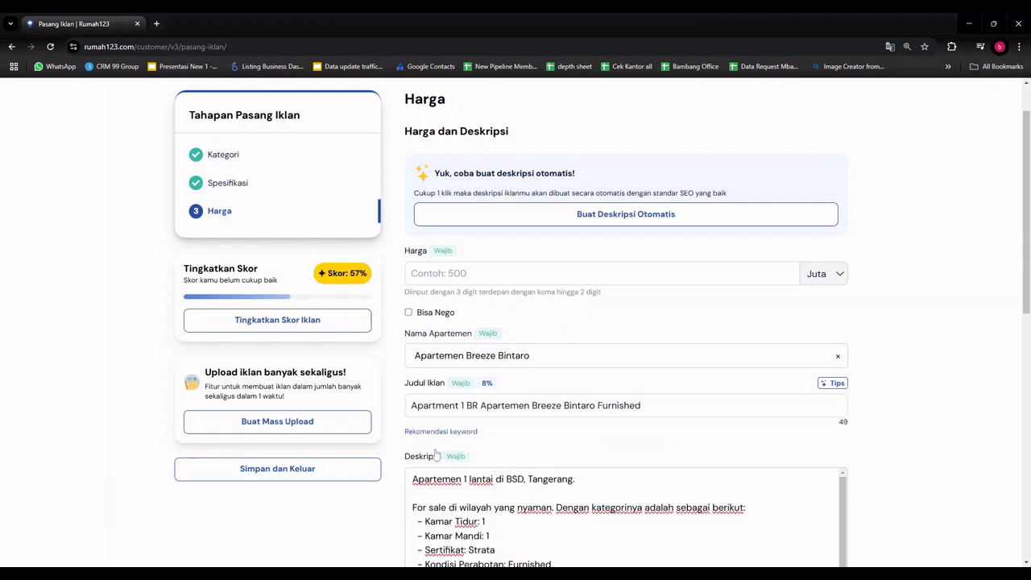
- Set the apartment's price (Harga) to 500 Juta and publish the listing
{"action": "left_click", "coordinate": [507, 268]}
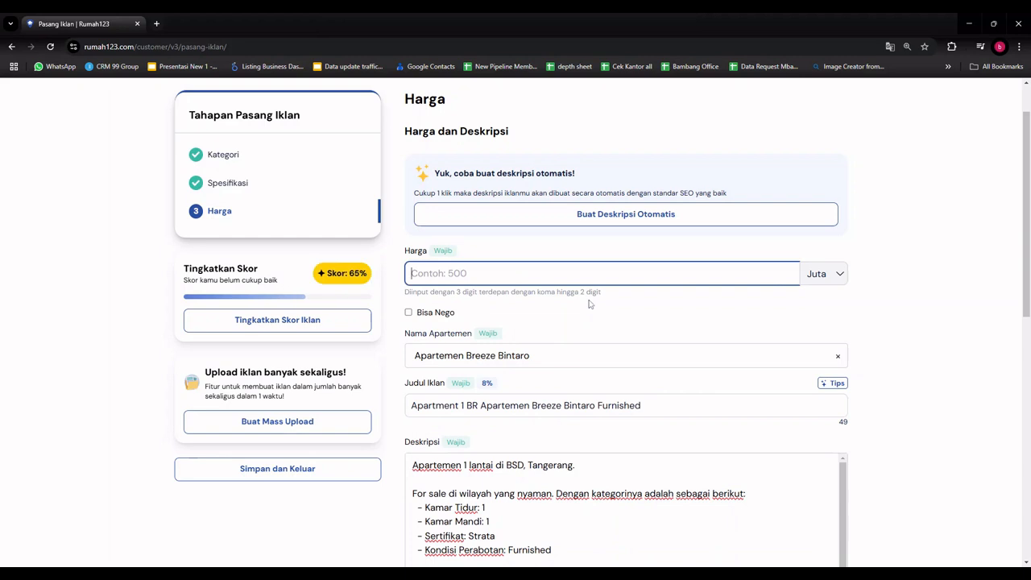
{"action": "type", "text": "500"}
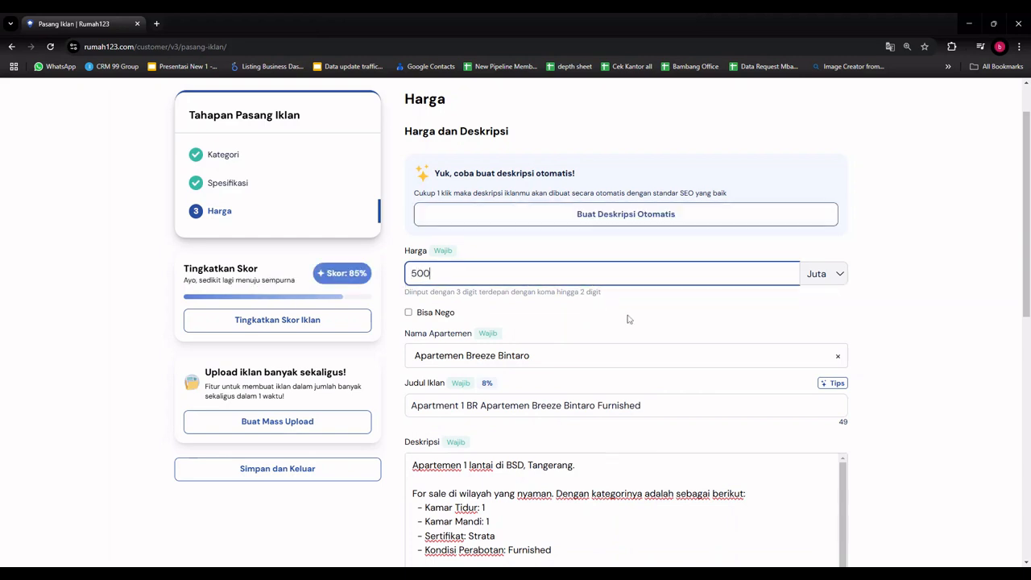
{"action": "scroll", "coordinate": [631, 319], "scroll_direction": "down", "scroll_amount": 3}
{"action": "scroll", "coordinate": [631, 319], "scroll_direction": "down", "scroll_amount": 2}
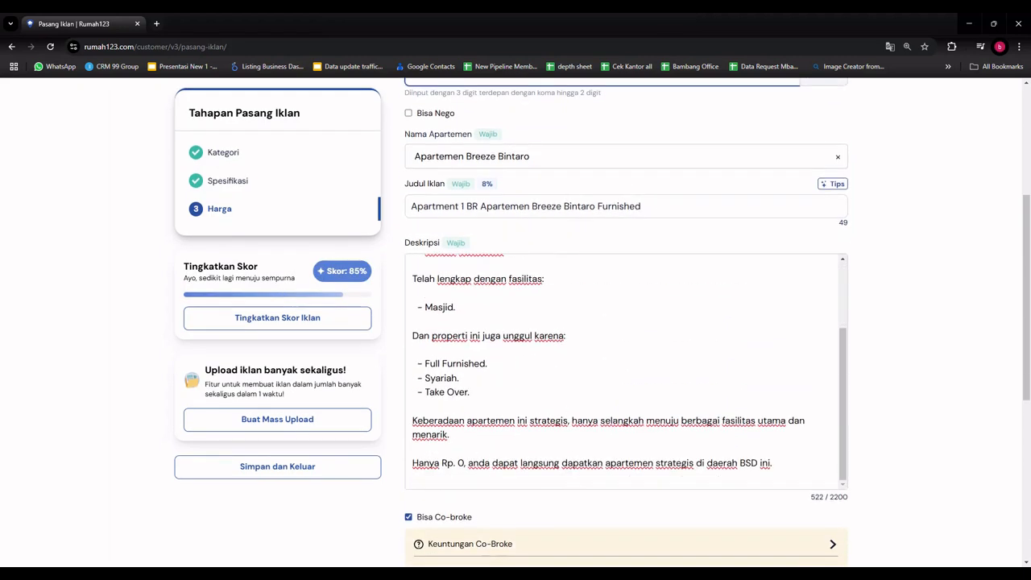
{"action": "scroll", "coordinate": [935, 358], "scroll_direction": "down", "scroll_amount": 4}
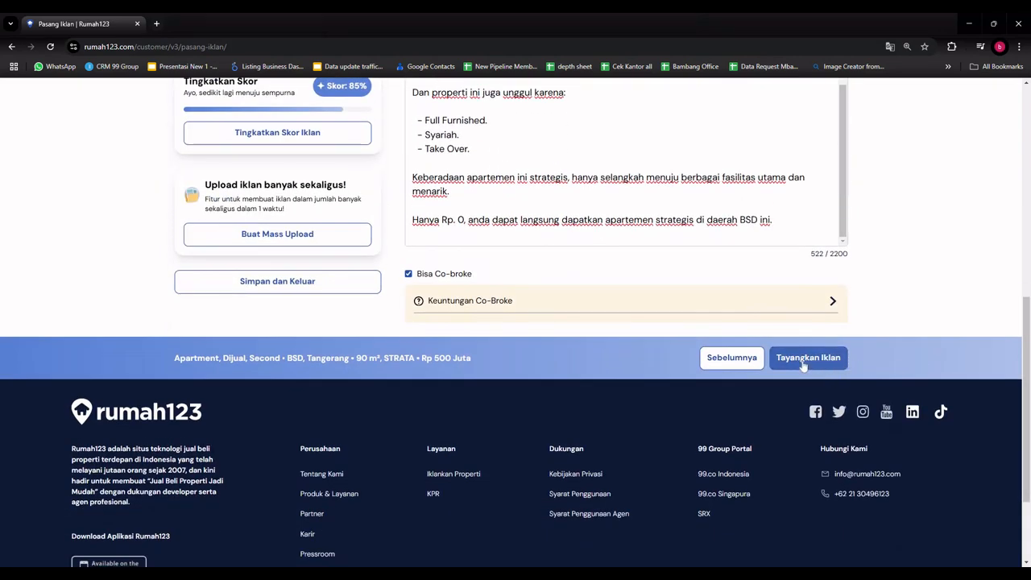
{"action": "left_click", "coordinate": [802, 362]}
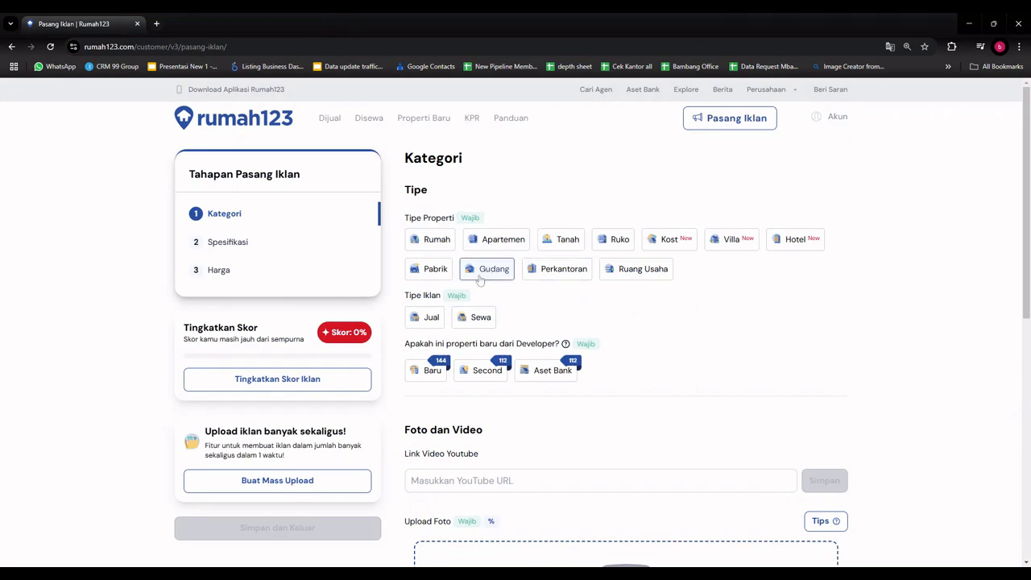
- Categorize the new listing as Gudang, Jual and Second, and upload the property photos
{"action": "left_click", "coordinate": [429, 317]}
{"action": "left_click", "coordinate": [477, 373]}
{"action": "scroll", "coordinate": [479, 383], "scroll_direction": "down", "scroll_amount": 2}
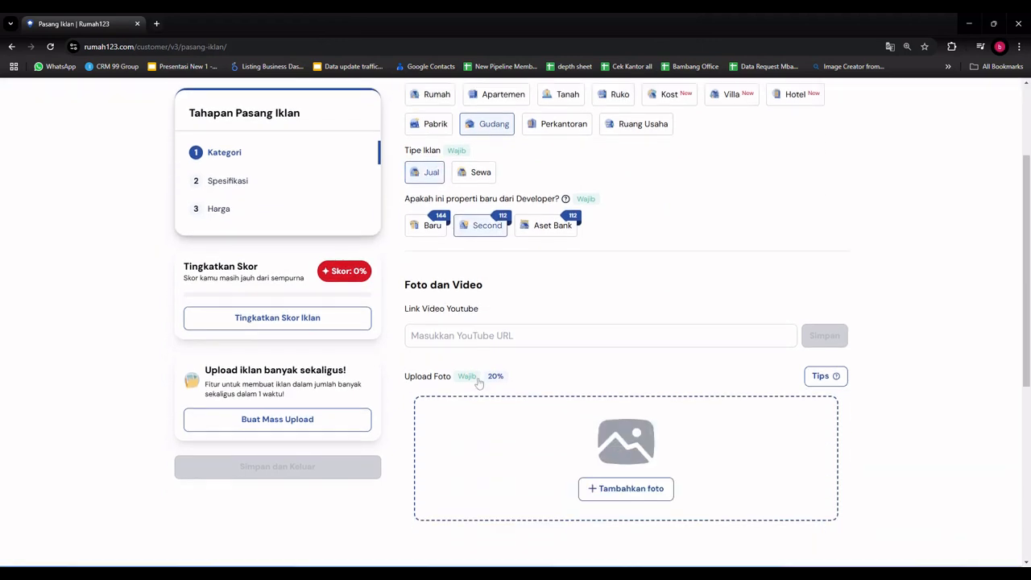
{"action": "left_click", "coordinate": [625, 497]}
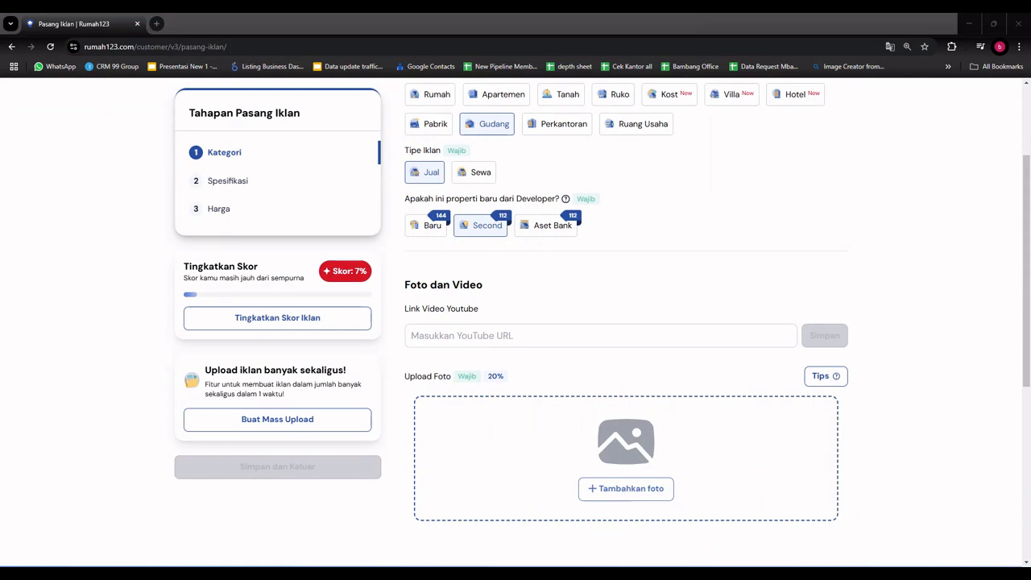
{"action": "left_click", "coordinate": [311, 302]}
- Delete the photo marked Gagal Upload from the warehouse listing
{"action": "scroll", "coordinate": [311, 302], "scroll_direction": "down", "scroll_amount": 2}
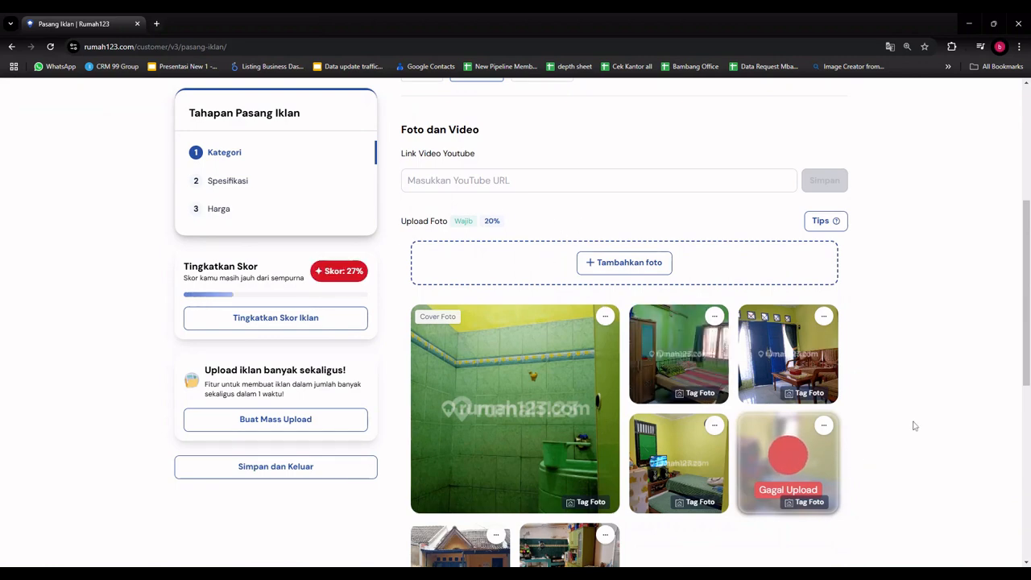
{"action": "scroll", "coordinate": [914, 426], "scroll_direction": "down", "scroll_amount": 2}
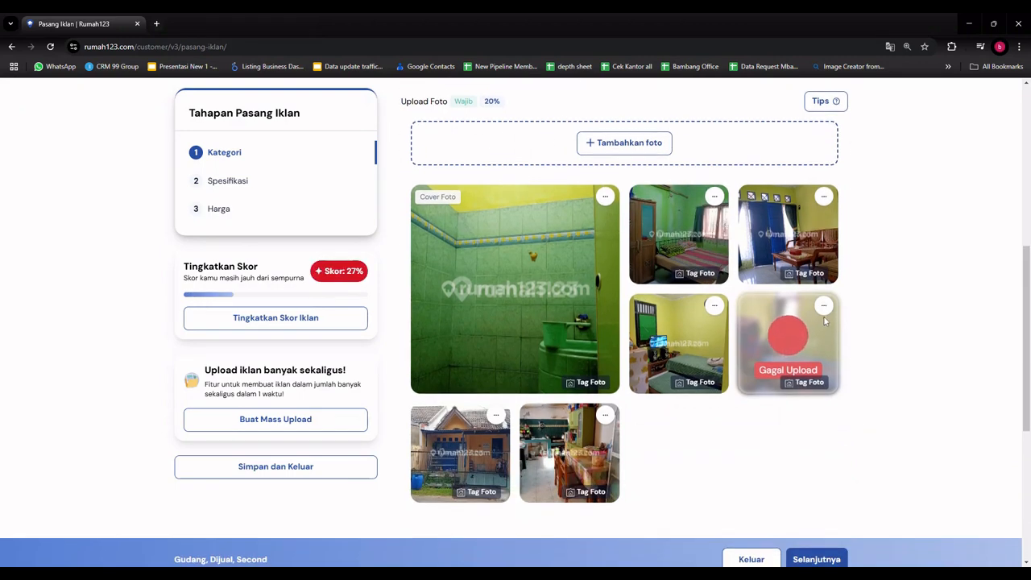
{"action": "left_click", "coordinate": [824, 307]}
{"action": "left_click", "coordinate": [808, 329]}
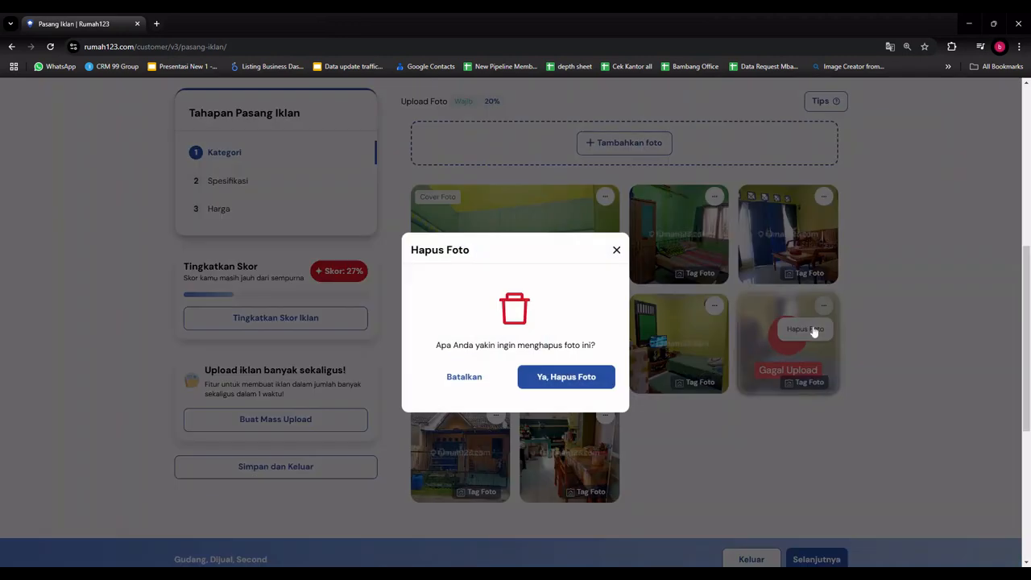
{"action": "left_click", "coordinate": [555, 385]}
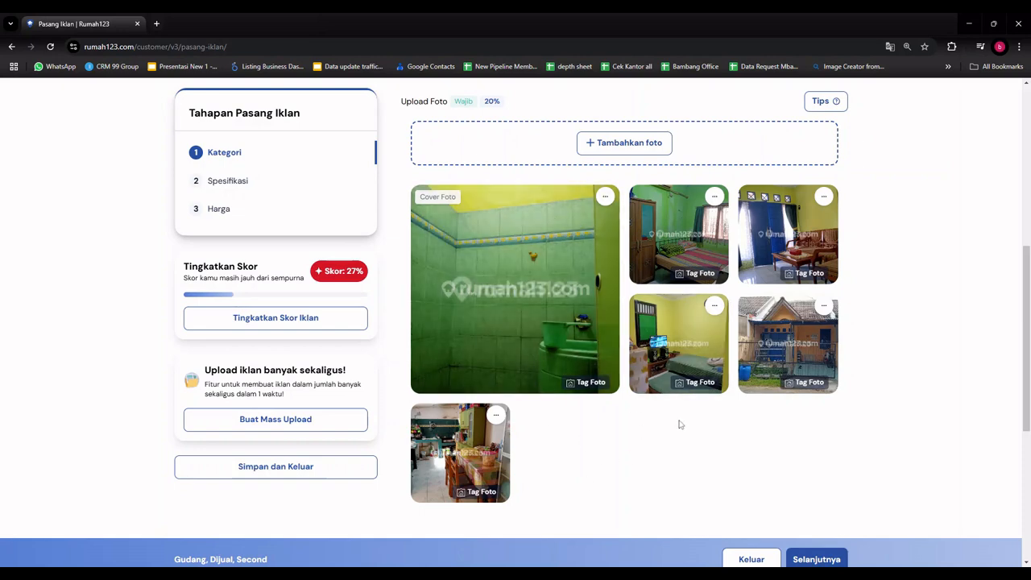
- Continue to the specifications page and set the listing location to BSD, Tangerang, Banten
{"action": "scroll", "coordinate": [808, 400], "scroll_direction": "up", "scroll_amount": 3}
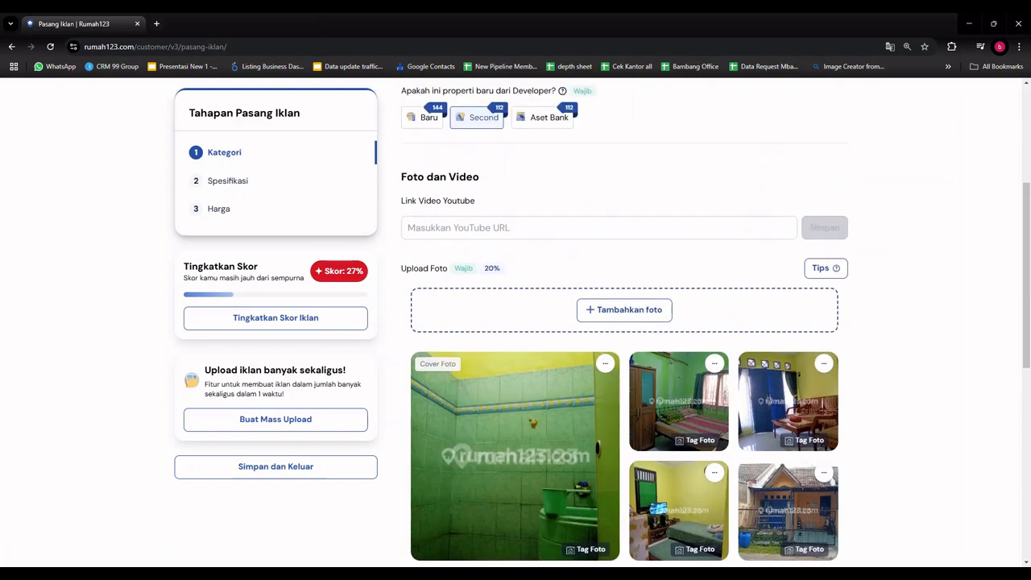
{"action": "scroll", "coordinate": [807, 400], "scroll_direction": "down", "scroll_amount": 5}
{"action": "left_click", "coordinate": [807, 394]}
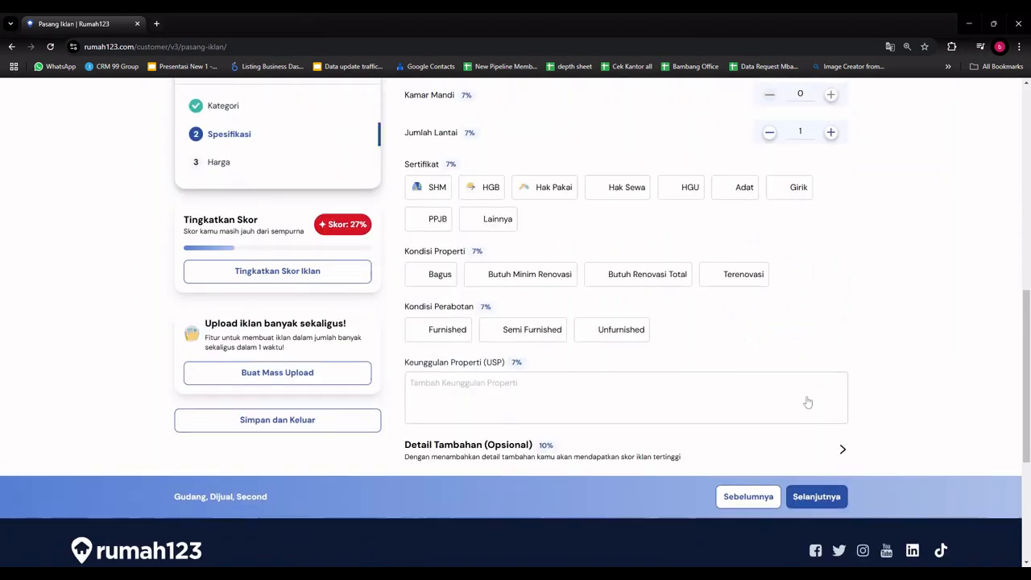
{"action": "left_click", "coordinate": [502, 208]}
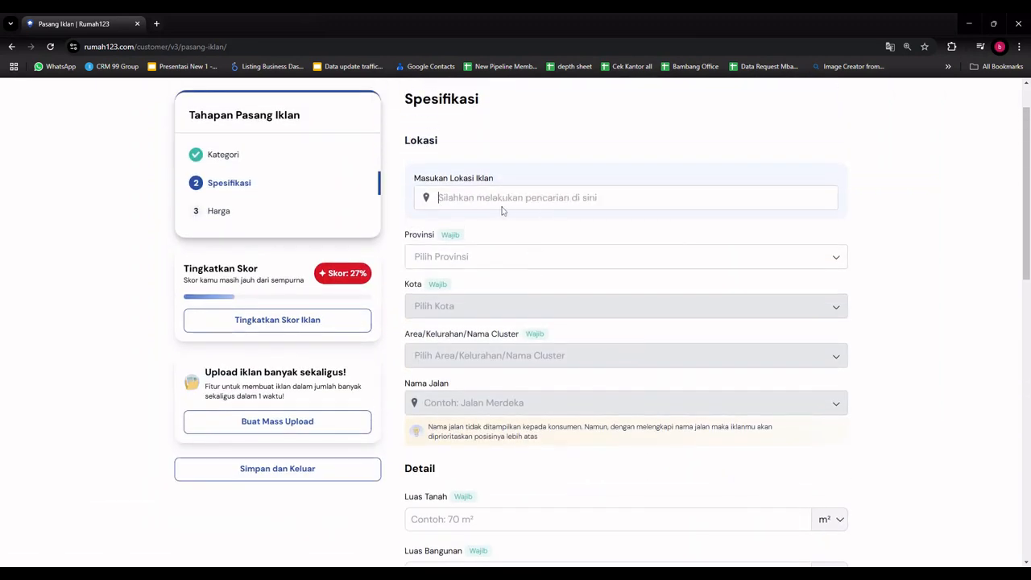
{"action": "type", "text": "bsd"}
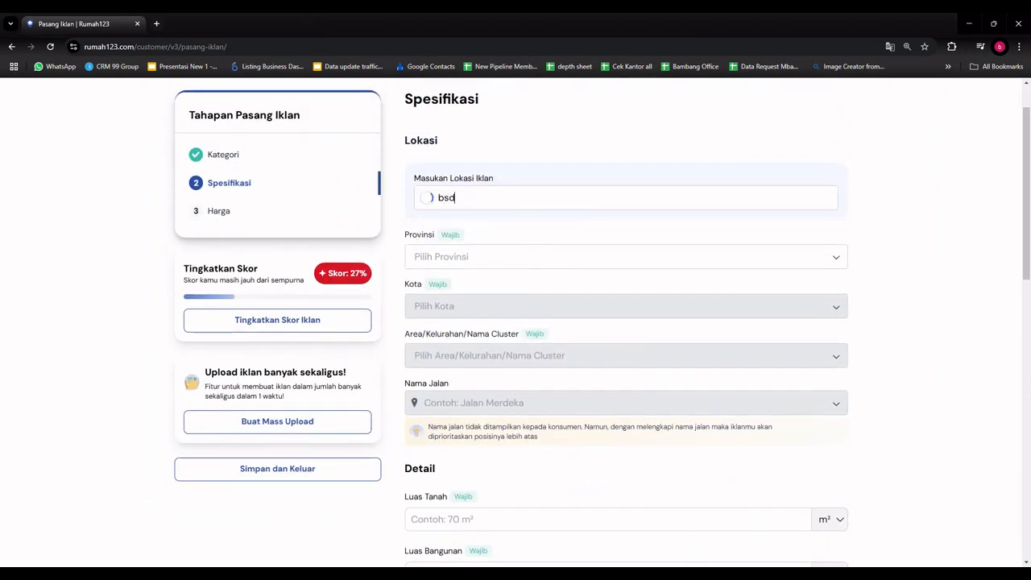
{"action": "left_click", "coordinate": [479, 229]}
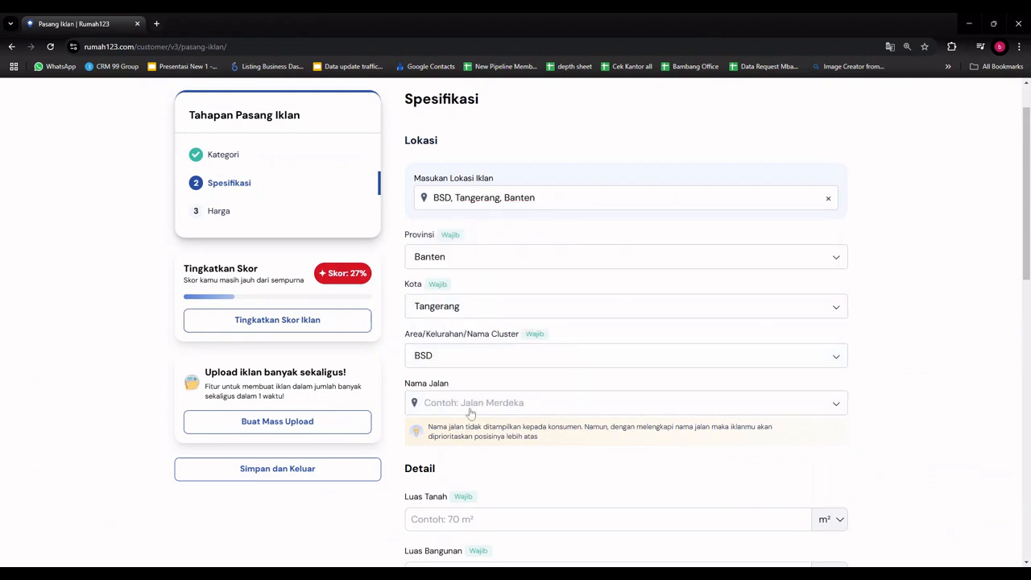
- Set both the land area (Luas Tanah) and the building area (Luas Bangunan) to 80 m²
{"action": "scroll", "coordinate": [471, 412], "scroll_direction": "down", "scroll_amount": 2}
{"action": "left_click", "coordinate": [475, 382]}
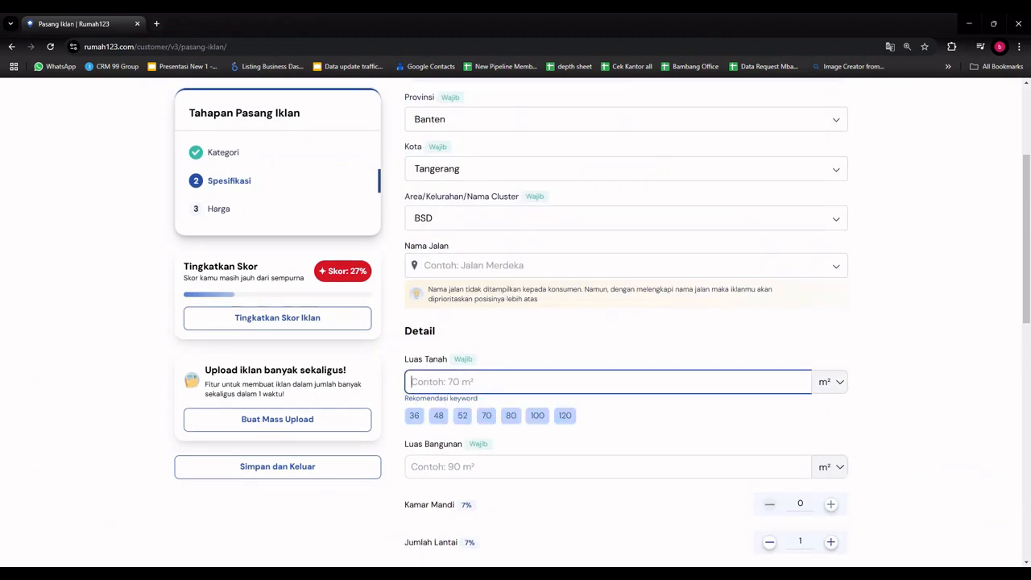
{"action": "type", "text": "80"}
{"action": "left_click", "coordinate": [472, 468]}
{"action": "type", "text": "80"}
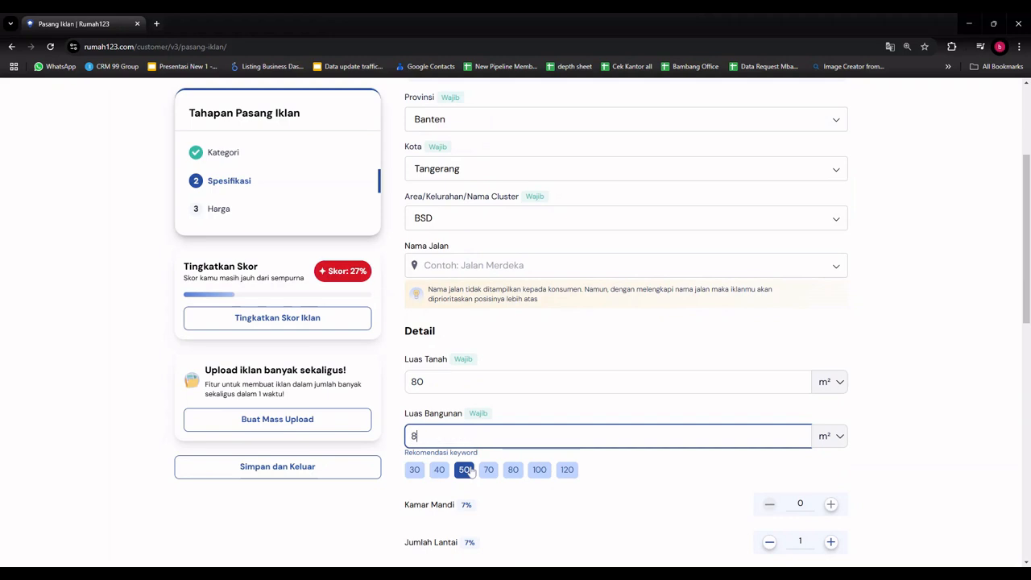
{"action": "key", "text": "BackSpace"}
{"action": "key", "text": "BackSpace"}
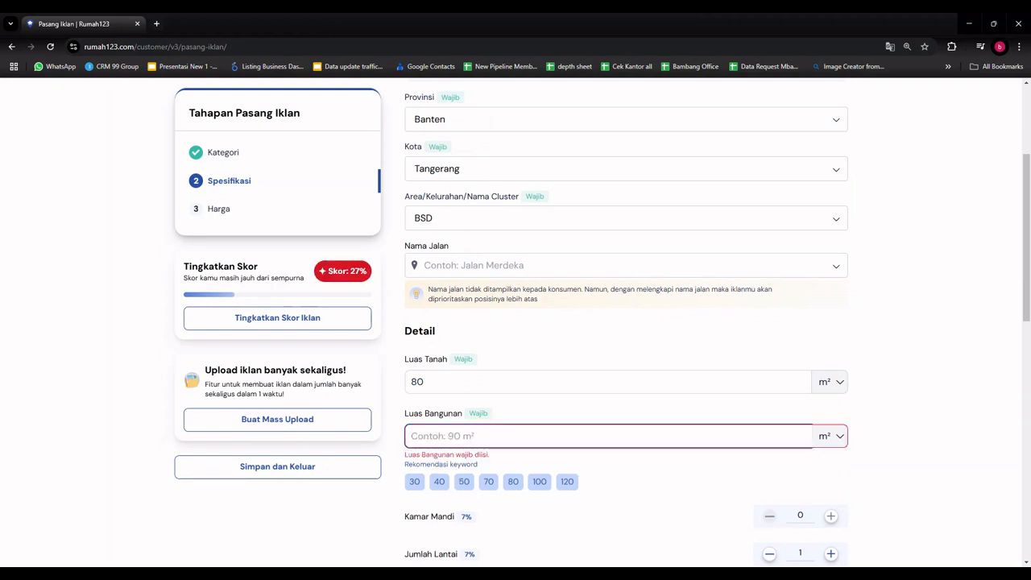
{"action": "scroll", "coordinate": [465, 456], "scroll_direction": "down", "scroll_amount": 1}
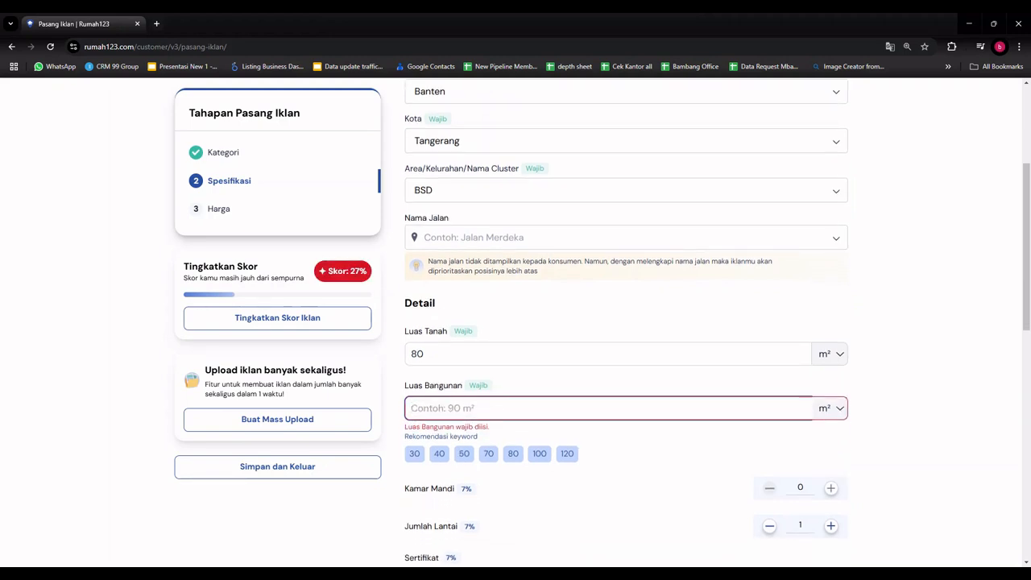
{"action": "type", "text": "80"}
{"action": "scroll", "coordinate": [465, 456], "scroll_direction": "up", "scroll_amount": 3}
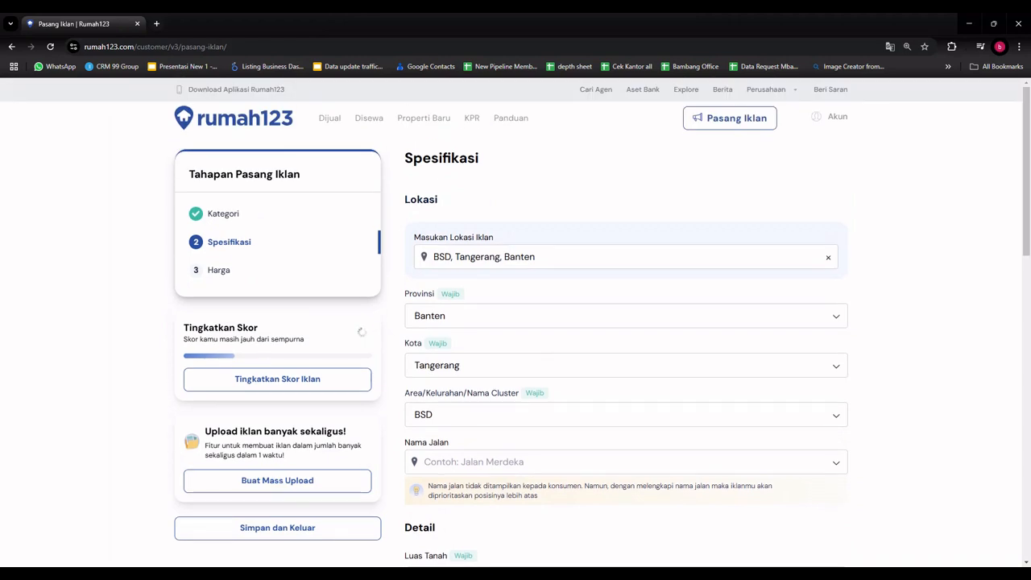
- Specify 1 bathroom, an SHM certificate, property condition Bagus and furnishing condition Furnished for the warehouse
{"action": "scroll", "coordinate": [465, 456], "scroll_direction": "down", "scroll_amount": 5}
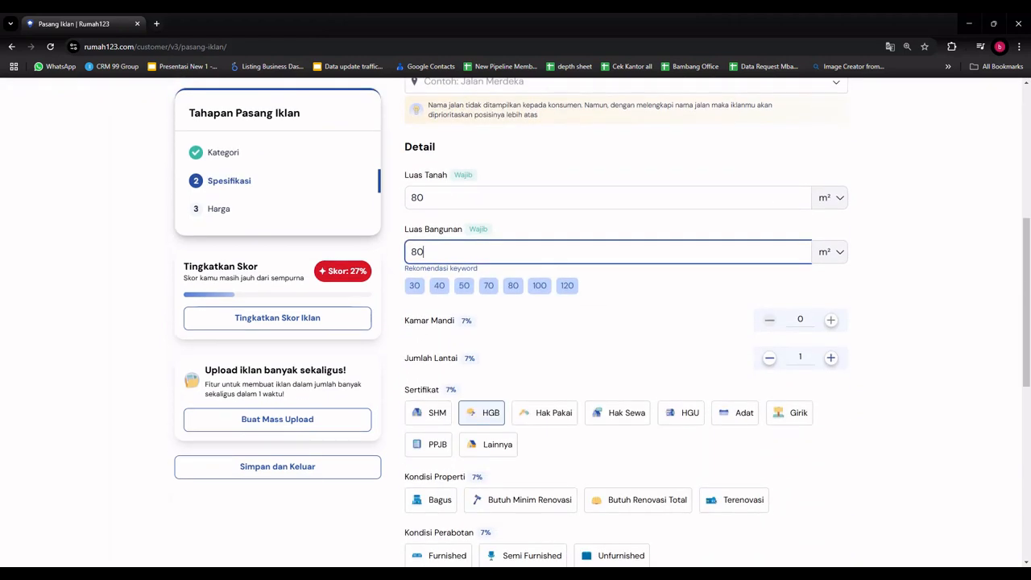
{"action": "left_click", "coordinate": [456, 417]}
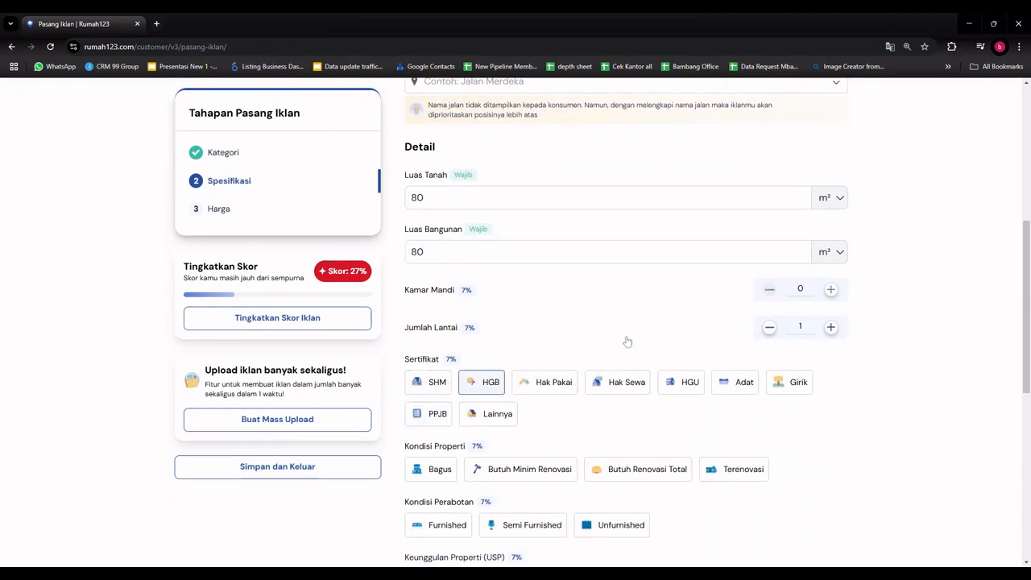
{"action": "left_click", "coordinate": [830, 288]}
{"action": "scroll", "coordinate": [648, 391], "scroll_direction": "down", "scroll_amount": 2}
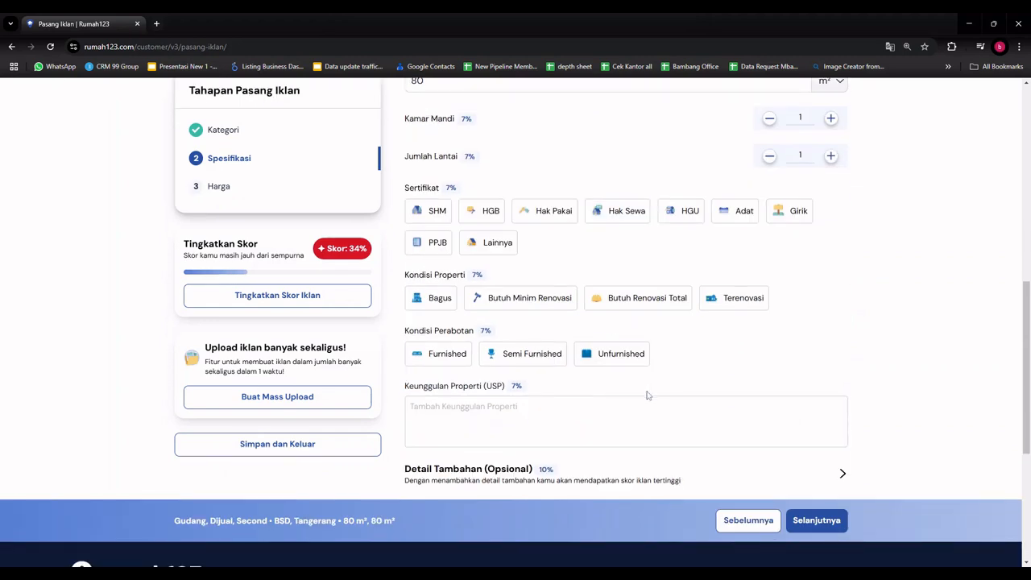
{"action": "left_click", "coordinate": [437, 223]}
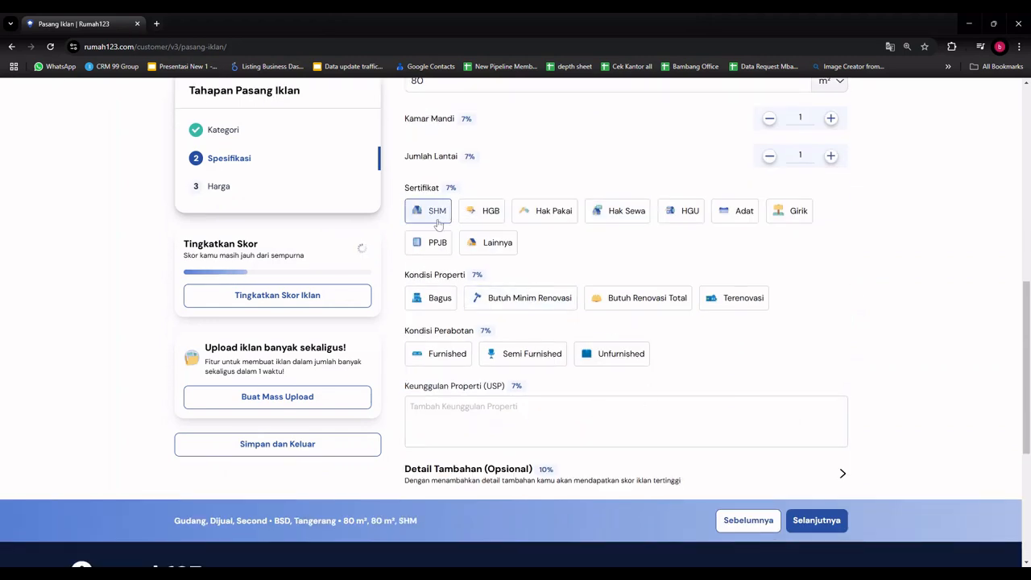
{"action": "left_click", "coordinate": [434, 304]}
{"action": "left_click", "coordinate": [441, 358]}
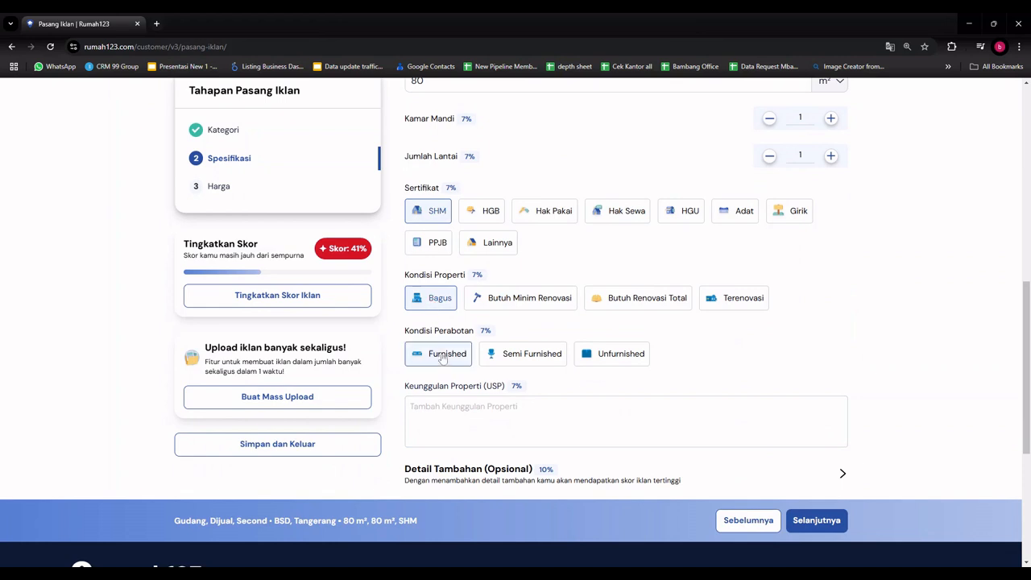
- Add Syariah and Full Furnished as the warehouse's selling points (Keunggulan Properti) and save them
{"action": "left_click", "coordinate": [471, 422]}
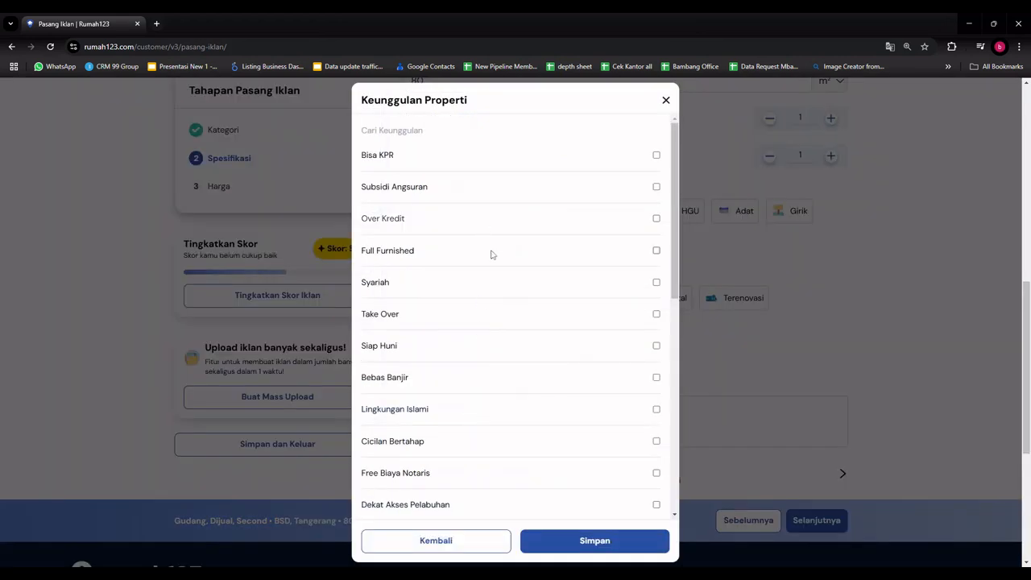
{"action": "left_click", "coordinate": [656, 282]}
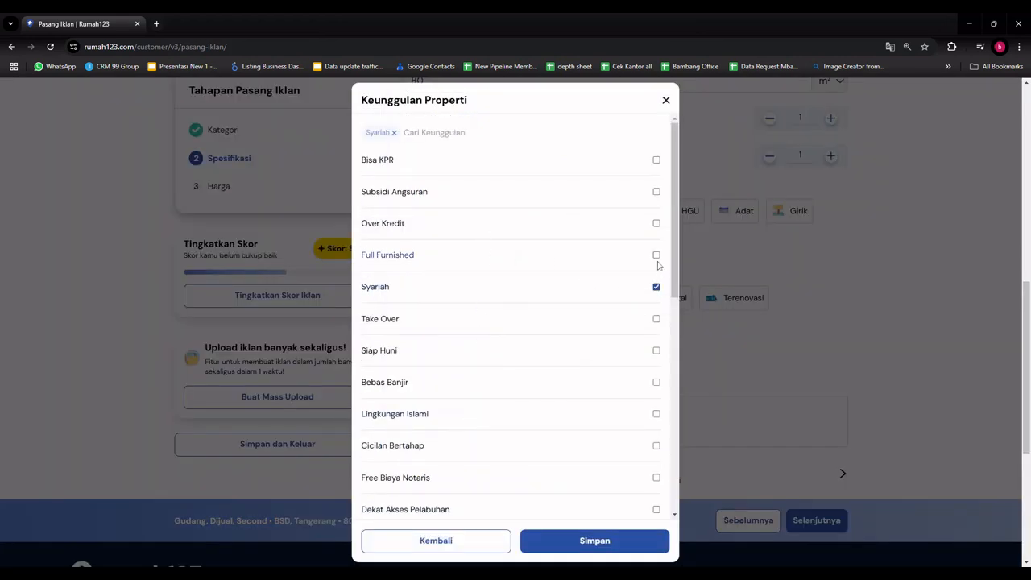
{"action": "left_click", "coordinate": [656, 255]}
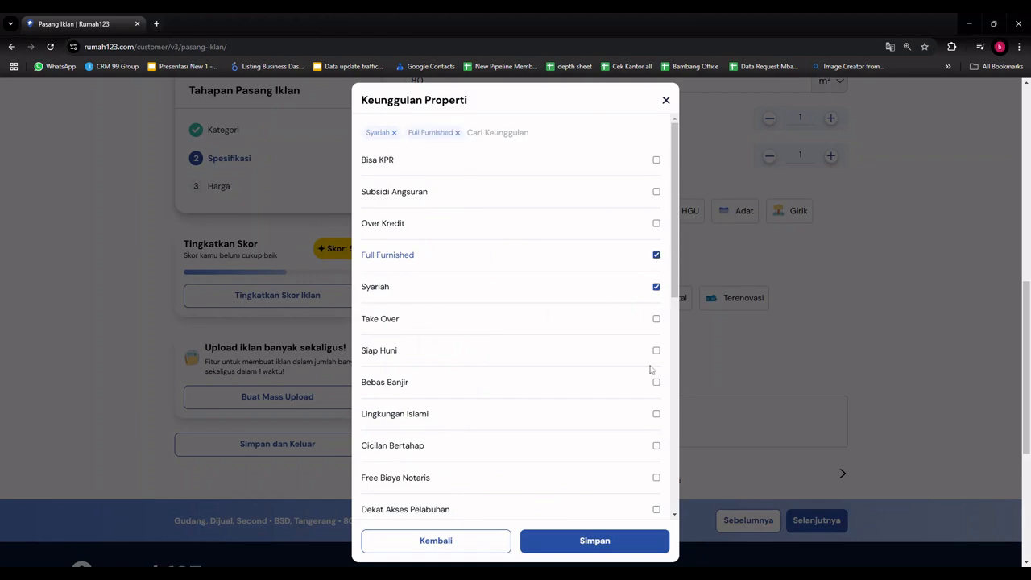
{"action": "left_click", "coordinate": [654, 543]}
{"action": "scroll", "coordinate": [684, 339], "scroll_direction": "down", "scroll_amount": 2}
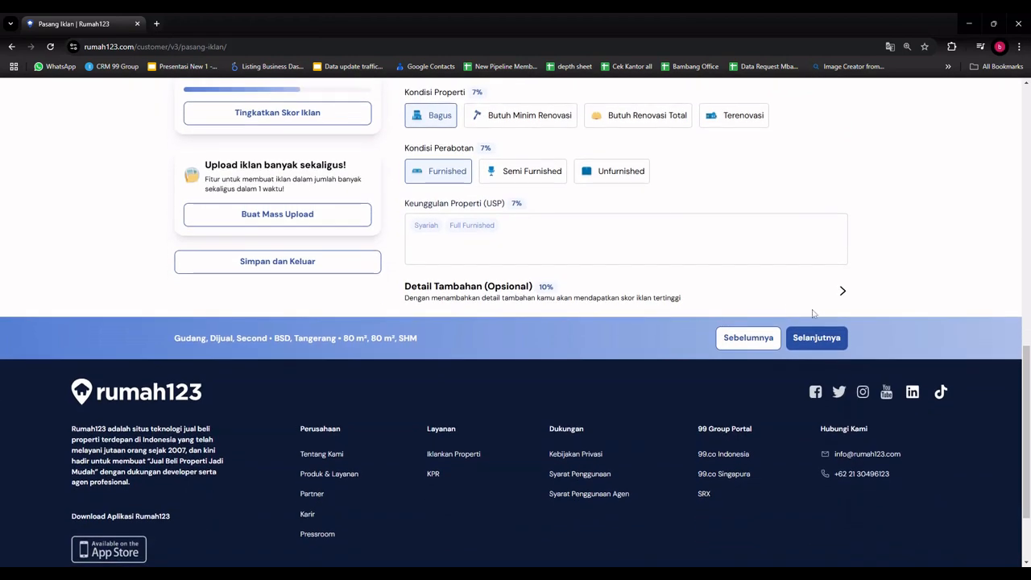
- Continue to the price page and set the warehouse's price (Harga) to 500 Juta
{"action": "left_click", "coordinate": [817, 340]}
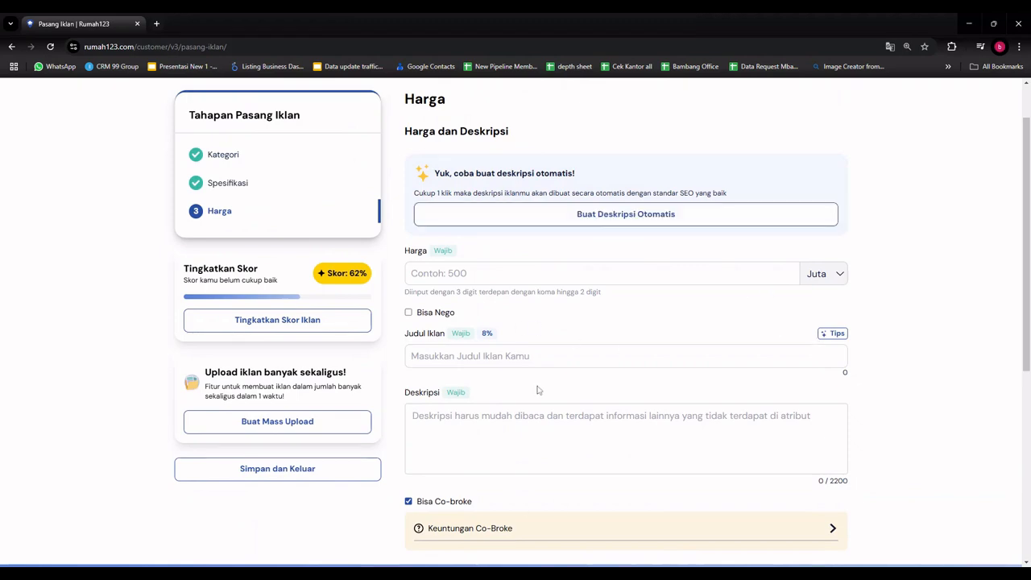
{"action": "scroll", "coordinate": [538, 390], "scroll_direction": "down", "scroll_amount": 2}
{"action": "scroll", "coordinate": [785, 343], "scroll_direction": "up", "scroll_amount": 2}
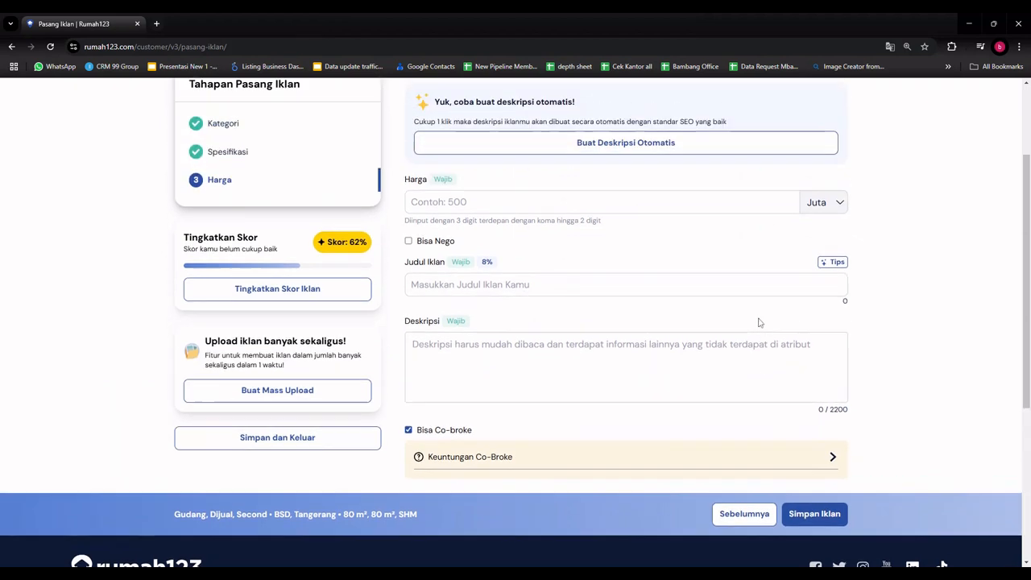
{"action": "left_click", "coordinate": [602, 229]}
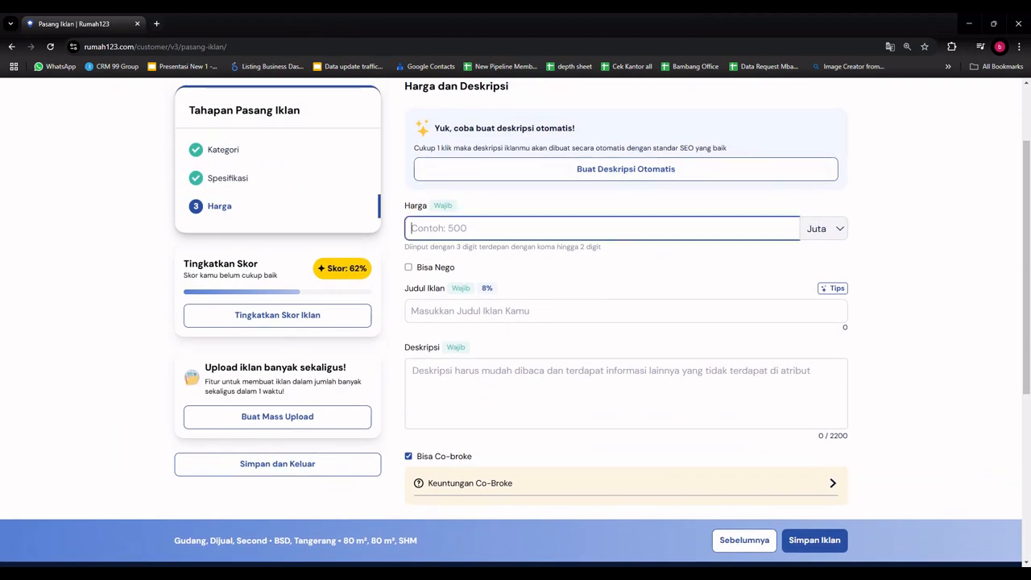
{"action": "type", "text": "500"}
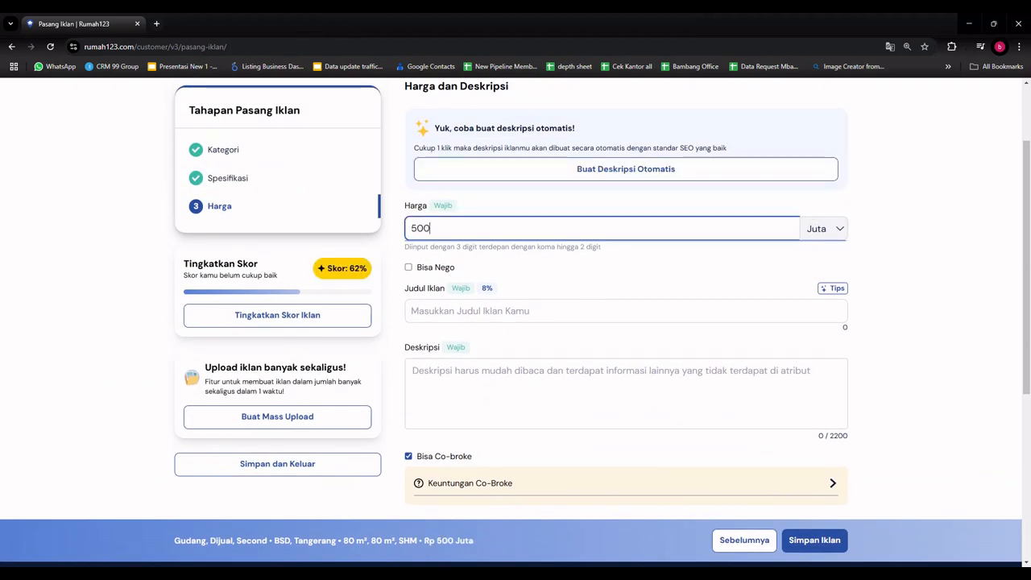
- Build the listing title "Gudang Bagus 80 m2 SHM BSD, Tangerang" from the recommended keywords
{"action": "left_click", "coordinate": [564, 311]}
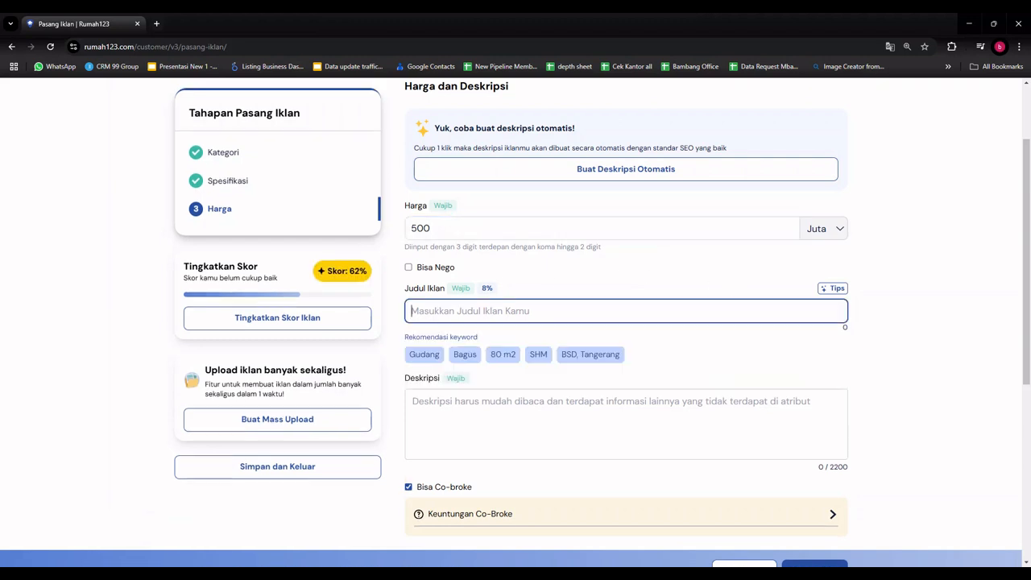
{"action": "left_click", "coordinate": [423, 355]}
{"action": "left_click", "coordinate": [434, 361]}
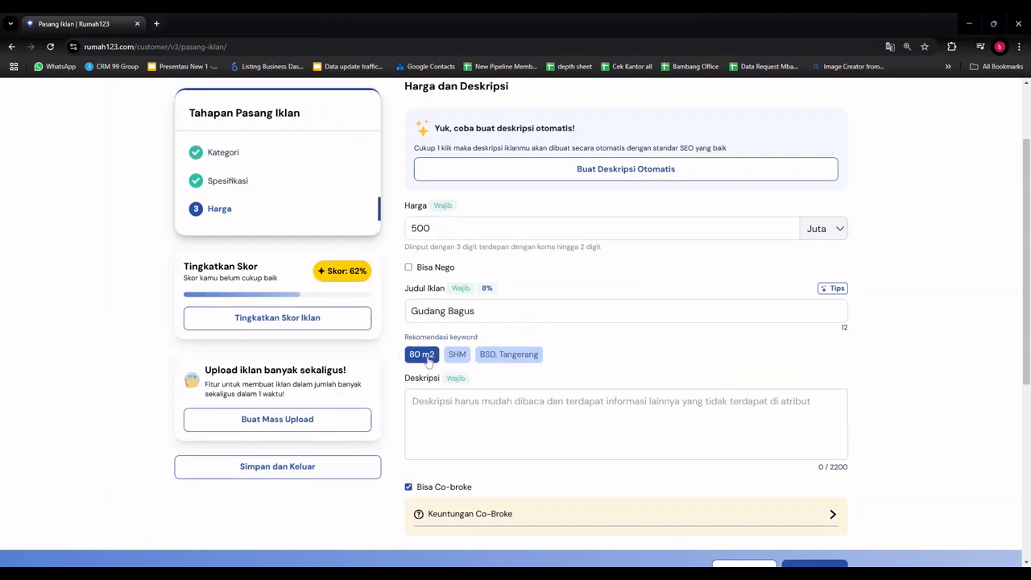
{"action": "left_click", "coordinate": [424, 361]}
{"action": "left_click", "coordinate": [418, 356]}
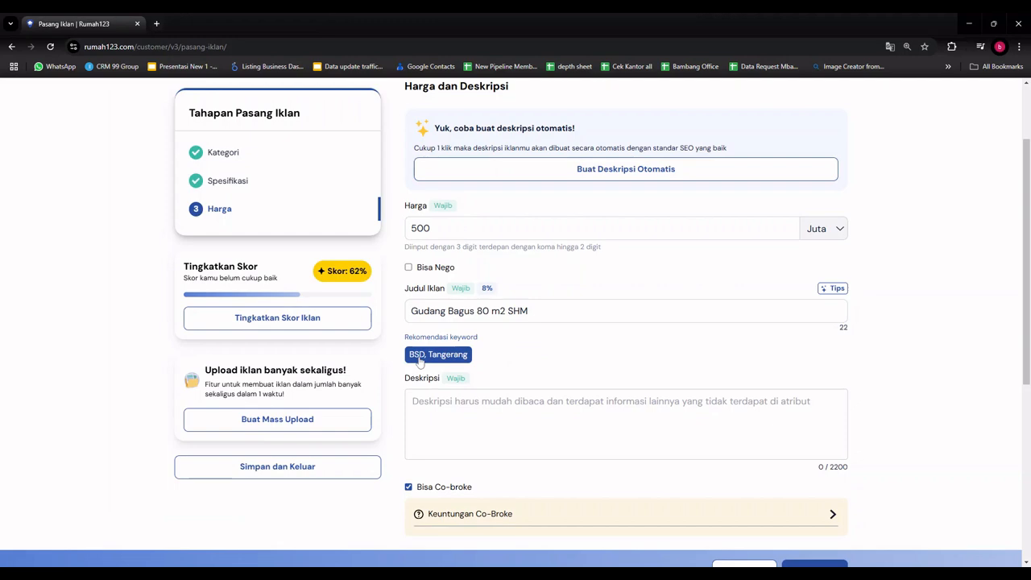
{"action": "left_click", "coordinate": [420, 357]}
{"action": "left_click", "coordinate": [420, 364]}
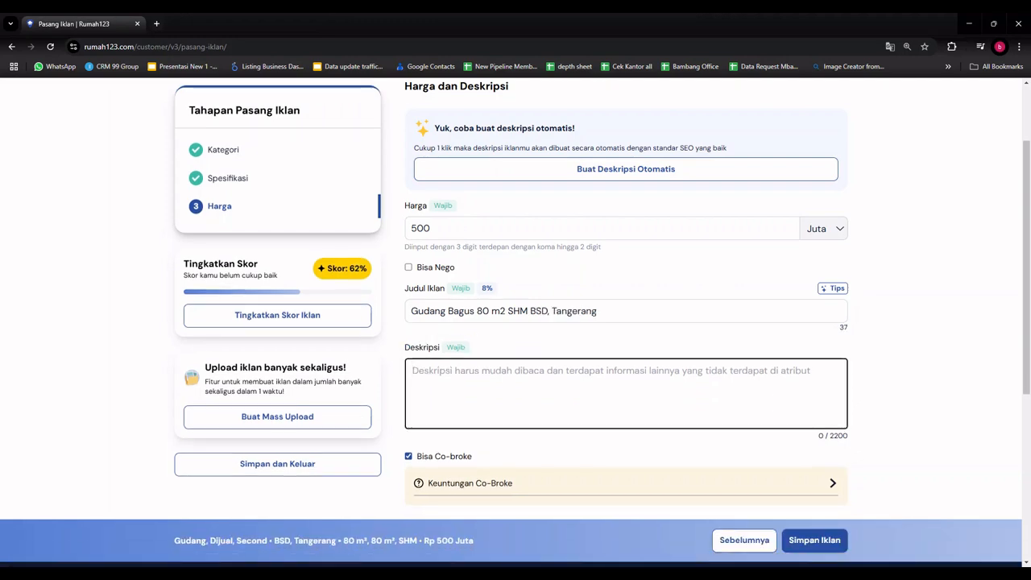
- Fill in the warehouse's description with the automatically generated text and publish the listing
{"action": "left_click", "coordinate": [639, 170]}
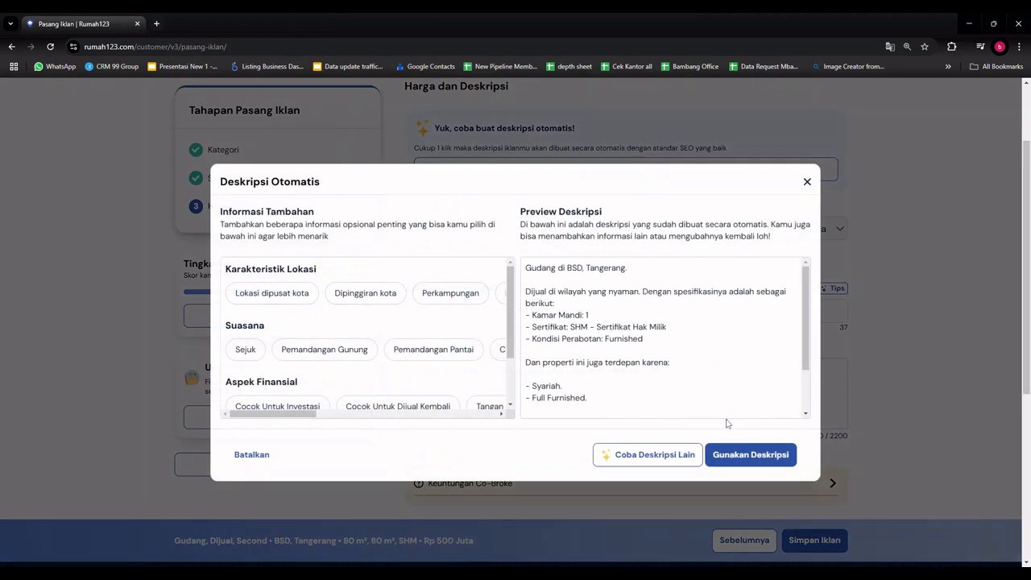
{"action": "left_click", "coordinate": [736, 453]}
{"action": "scroll", "coordinate": [625, 463], "scroll_direction": "down", "scroll_amount": 1}
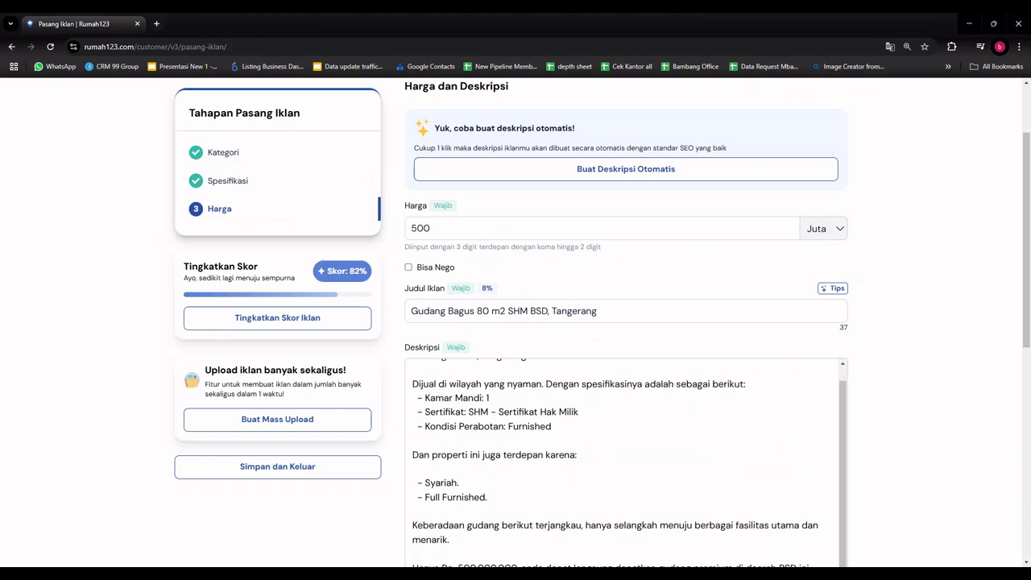
{"action": "scroll", "coordinate": [996, 412], "scroll_direction": "down", "scroll_amount": 5}
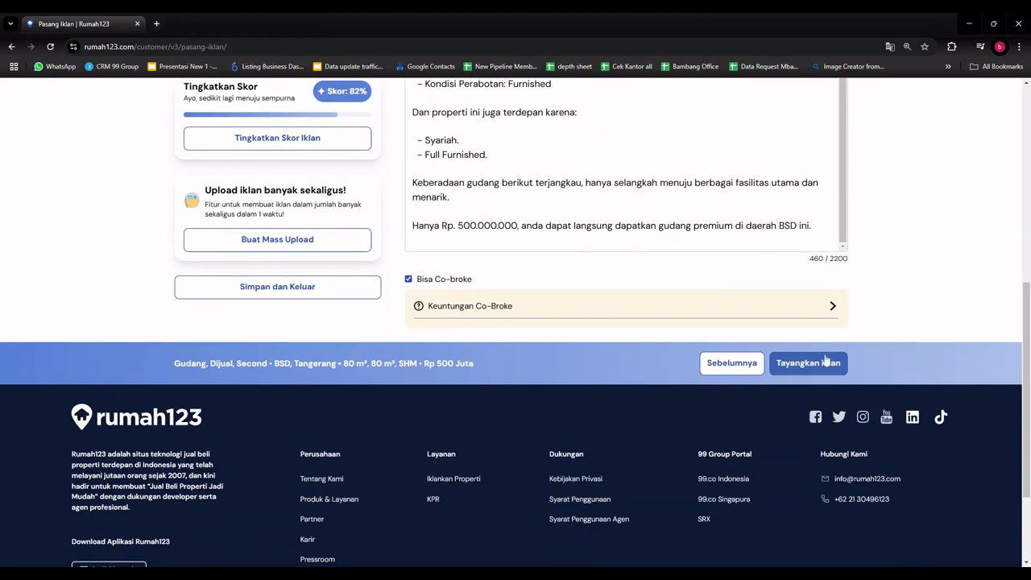
{"action": "left_click", "coordinate": [826, 363]}
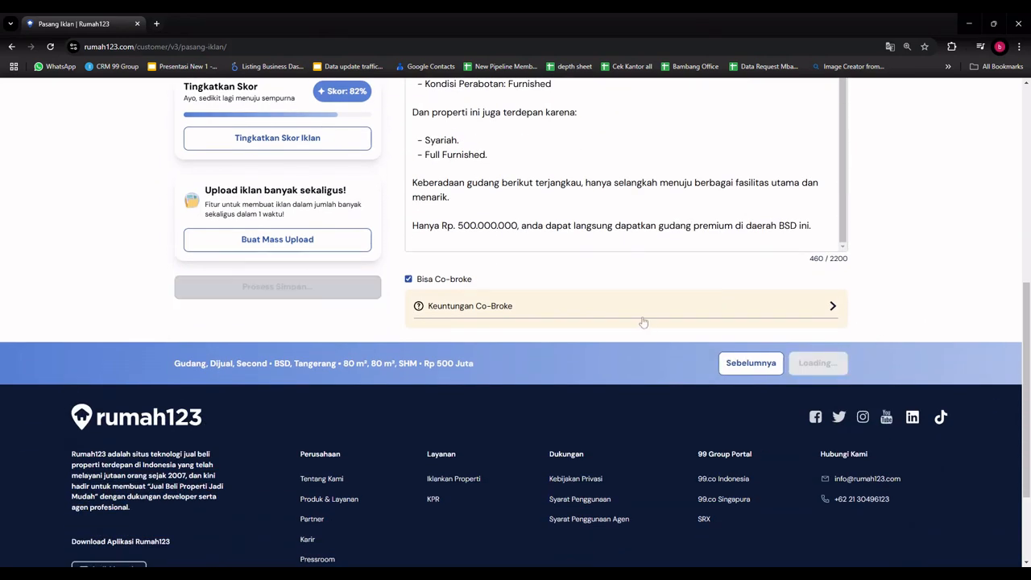